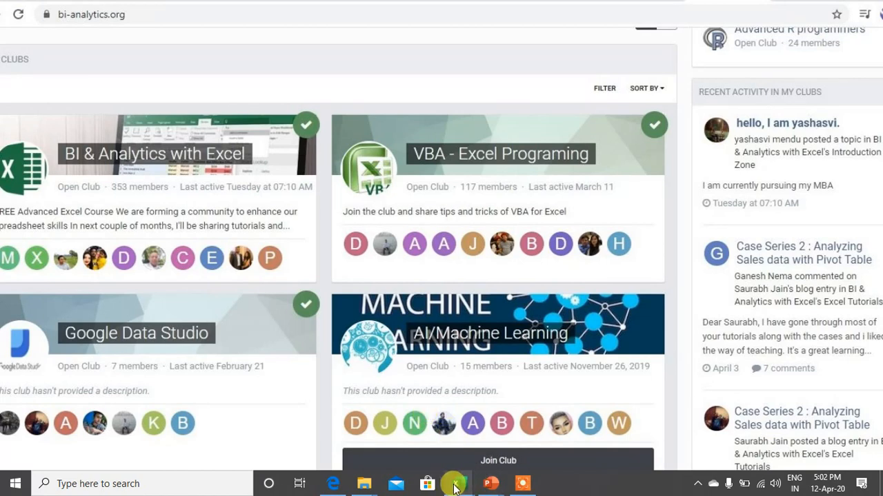
# - Switch to the Tutorial 11 workbook in Excel and open its Datedif sheet
pyautogui.moveTo(453, 480)
pyautogui.click(536, 432)
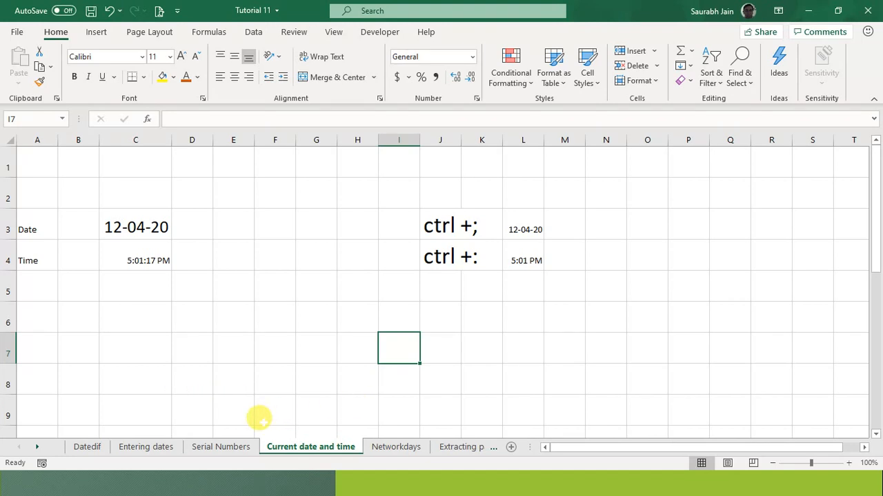
pyautogui.click(282, 382)
pyautogui.press('Left')
pyautogui.press('Left')
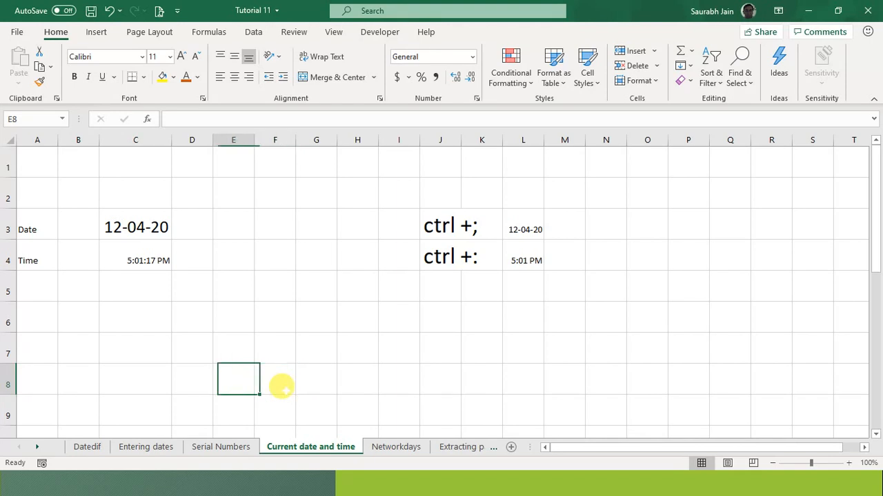
pyautogui.press('Home')
pyautogui.press('Right')
pyautogui.press('Right')
pyautogui.press('Right')
pyautogui.press('Right')
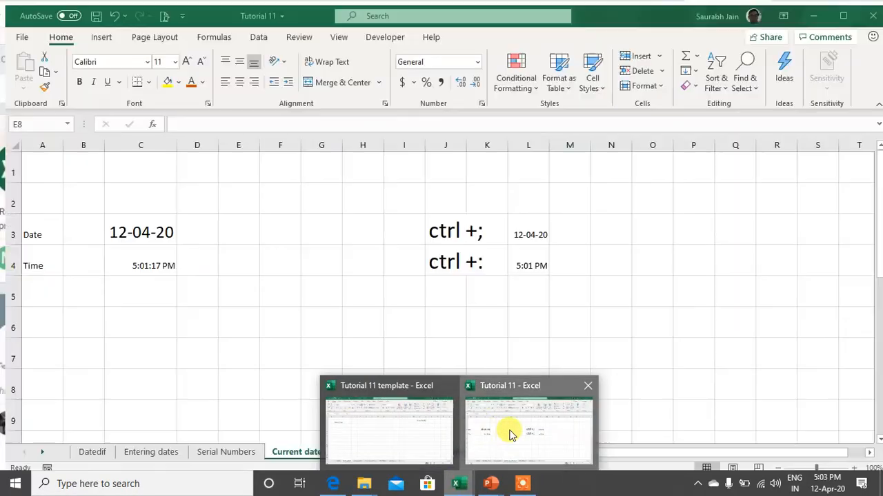
pyautogui.click(503, 430)
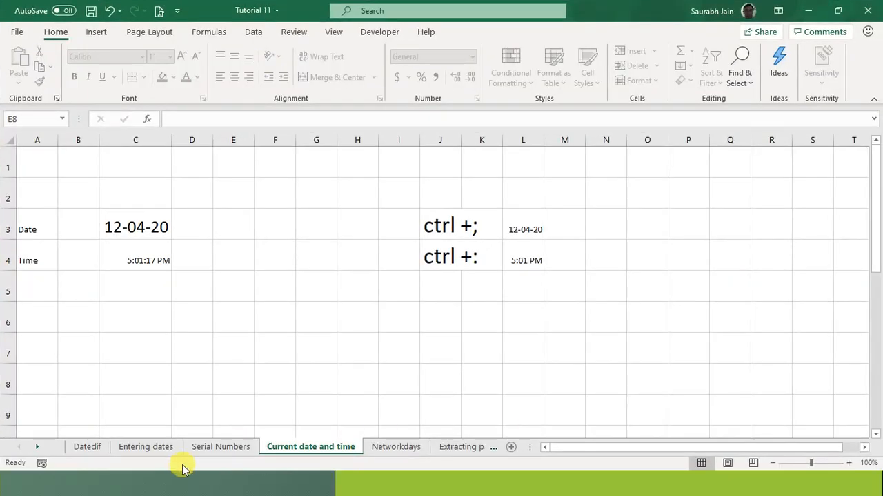
pyautogui.click(87, 447)
# - On the Datedif sheet, move to the Calculating Age title and the Start date heading
pyautogui.click(228, 295)
pyautogui.press('Up')
pyautogui.press('Up')
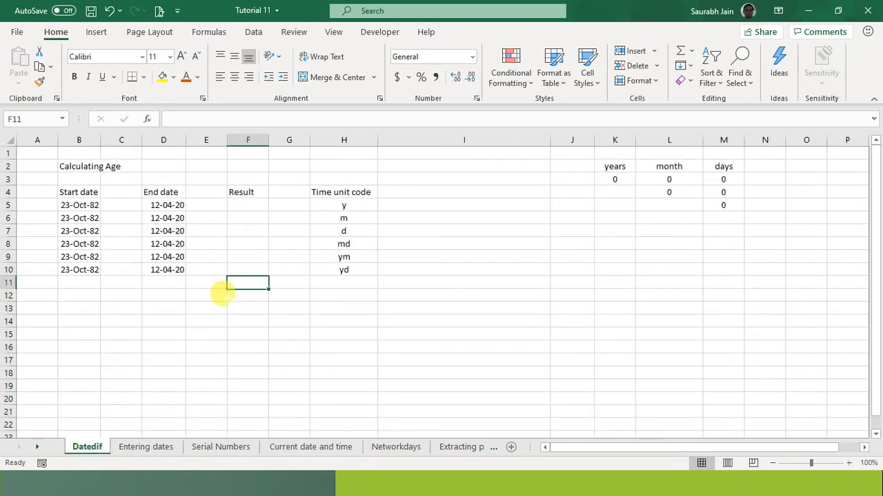
pyautogui.hotkey('ctrl', 'Up')
pyautogui.hotkey('ctrl', 'Up')
pyautogui.press('Left')
pyautogui.press('Home')
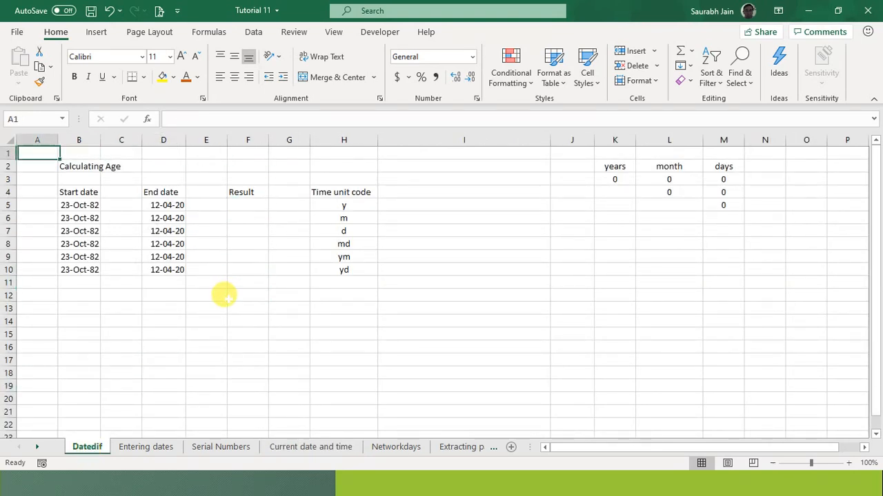
pyautogui.press('Down')
pyautogui.press('Down')
pyautogui.press('Up')
pyautogui.press('Up')
pyautogui.press('Right')
pyautogui.press('Down')
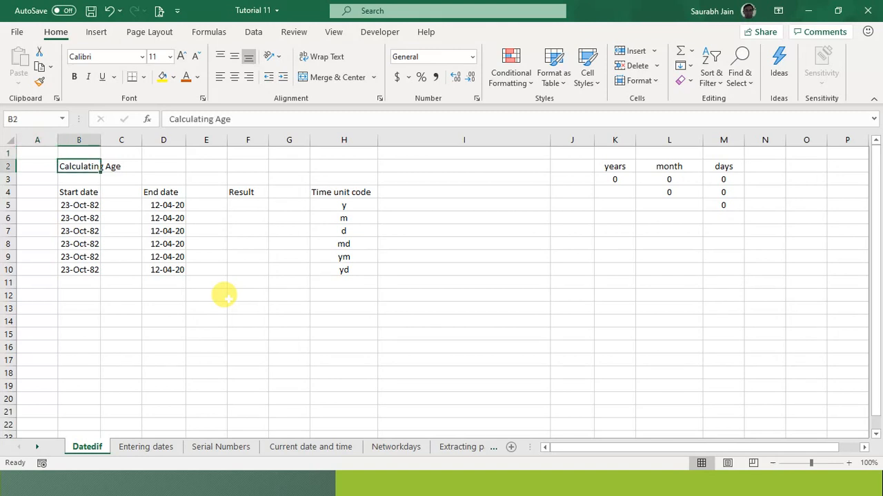
pyautogui.press('Down')
pyautogui.press('Up')
pyautogui.press('Right')
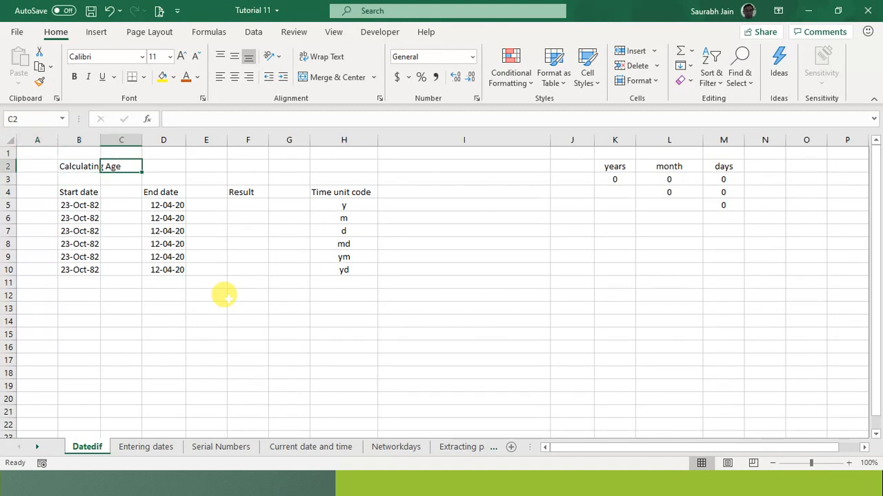
pyautogui.press('Right')
pyautogui.press('Right')
pyautogui.press('Left')
pyautogui.press('Left')
pyautogui.press('Left')
pyautogui.press('Down')
pyautogui.press('Down')
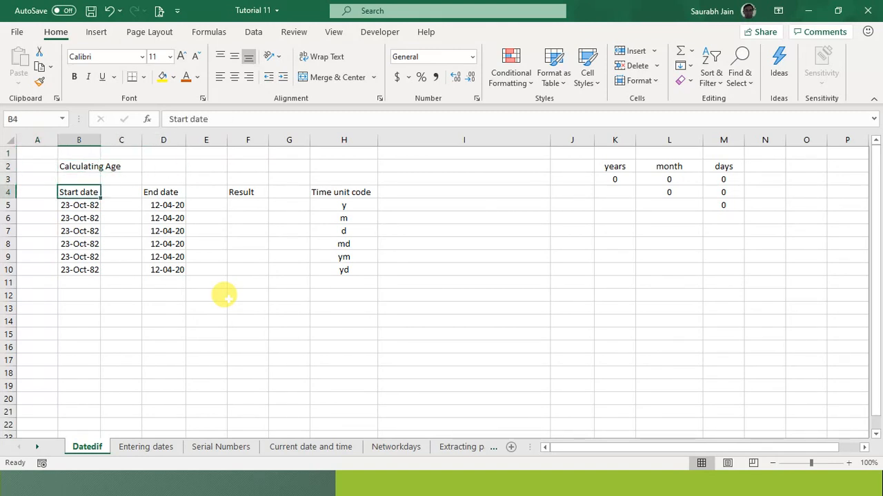
# - Select the table A1:I14 and set its font size to 18
pyautogui.click(80, 140)
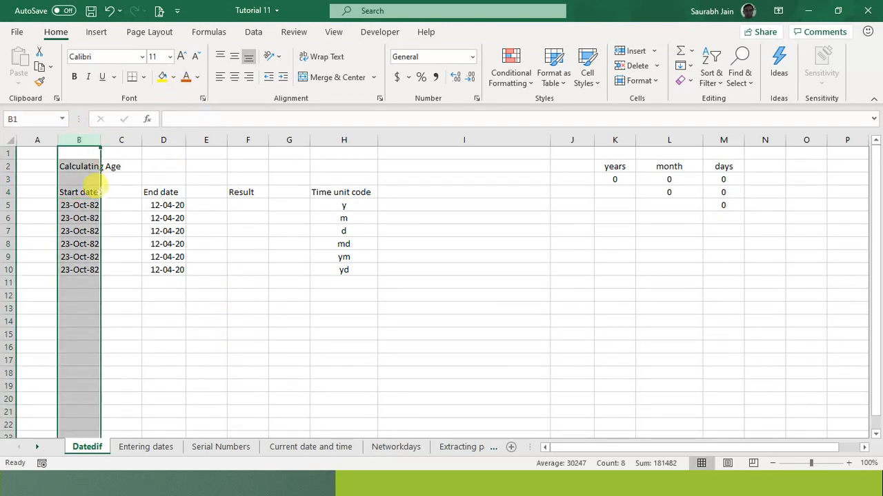
pyautogui.moveTo(34, 151); pyautogui.dragTo(38, 159)
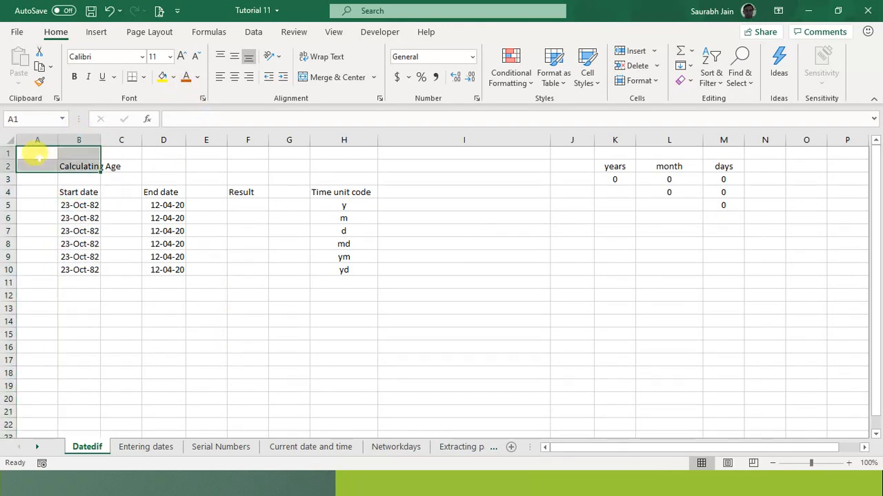
pyautogui.click(191, 193)
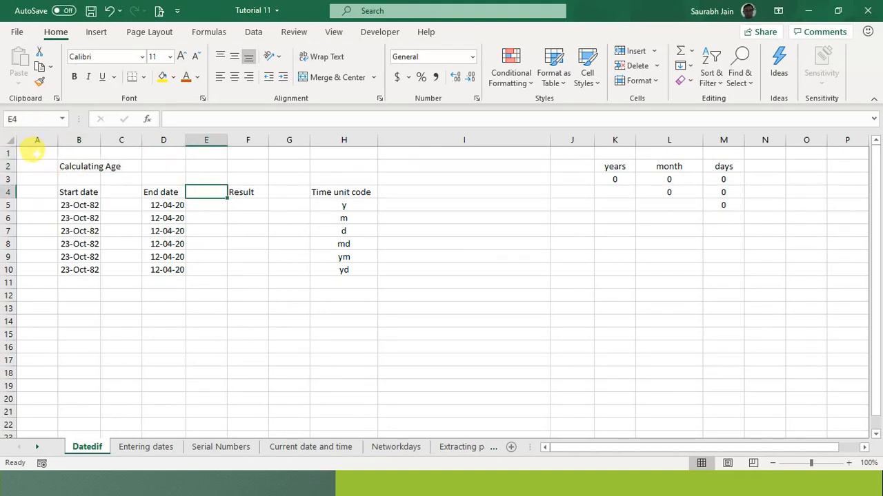
pyautogui.moveTo(38, 153); pyautogui.dragTo(461, 319)
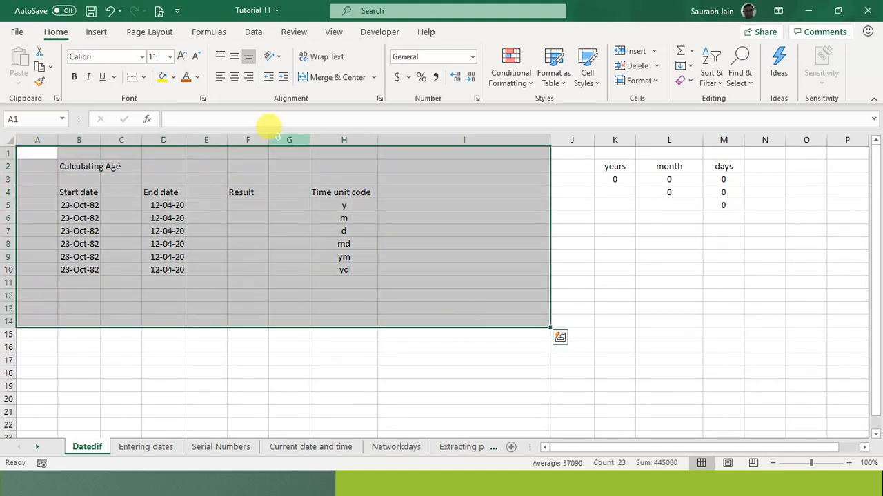
pyautogui.click(170, 57)
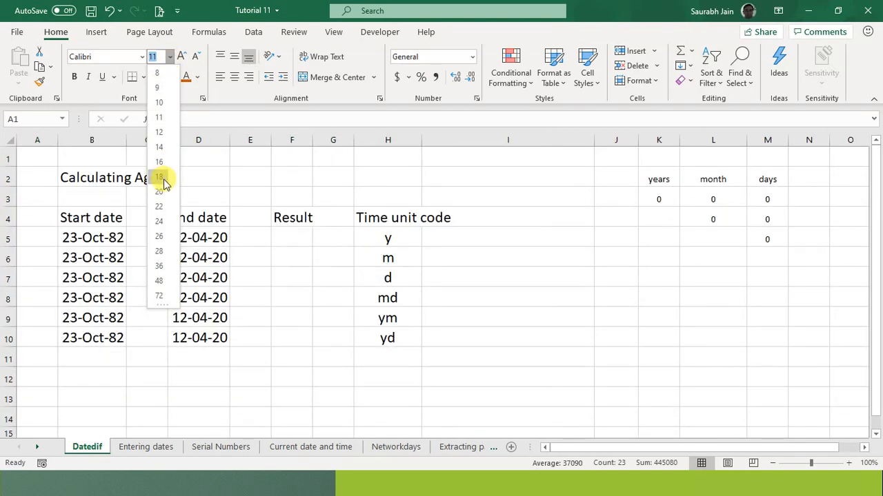
pyautogui.click(163, 180)
pyautogui.click(316, 291)
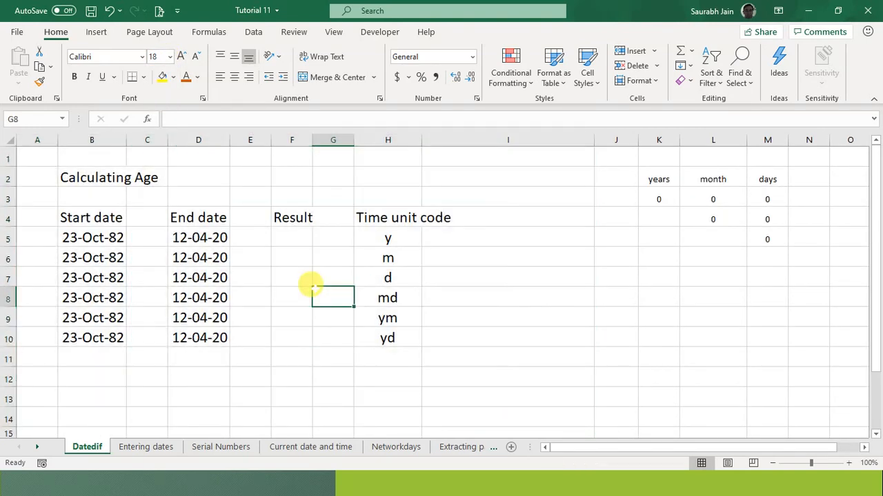
pyautogui.click(430, 256)
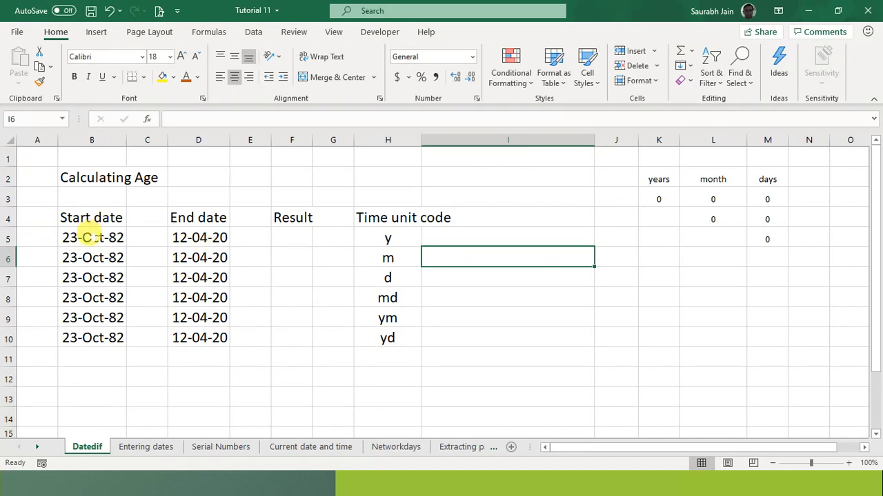
pyautogui.click(87, 238)
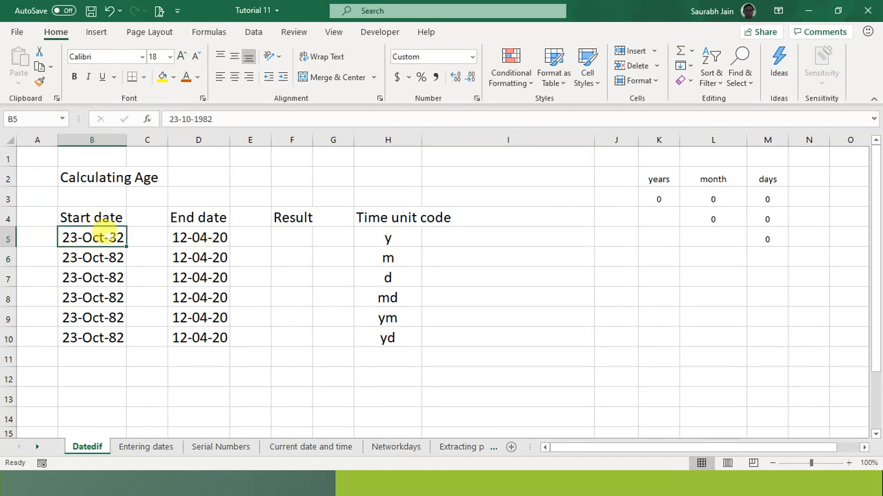
pyautogui.click(182, 237)
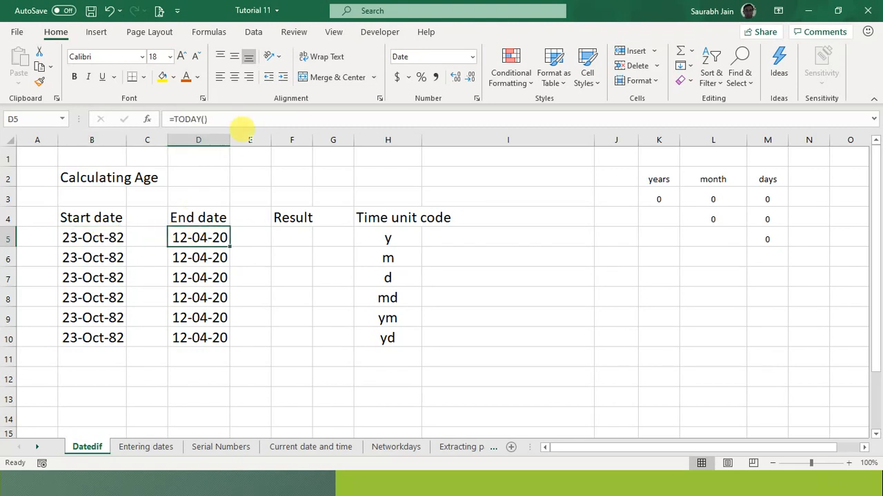
pyautogui.click(262, 118)
pyautogui.press('Return')
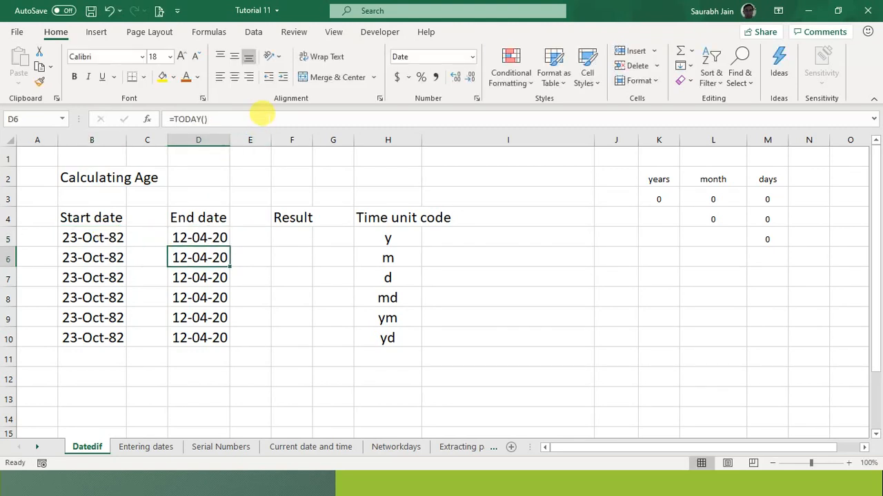
pyautogui.click(200, 236)
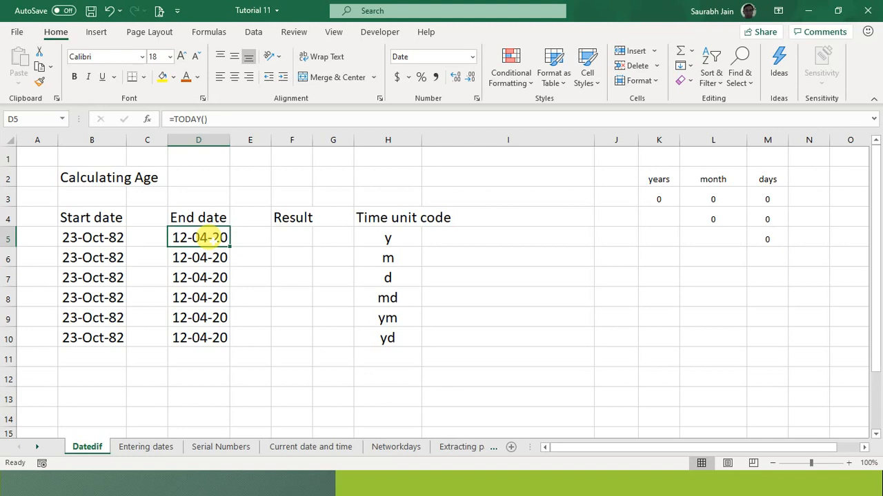
pyautogui.click(281, 238)
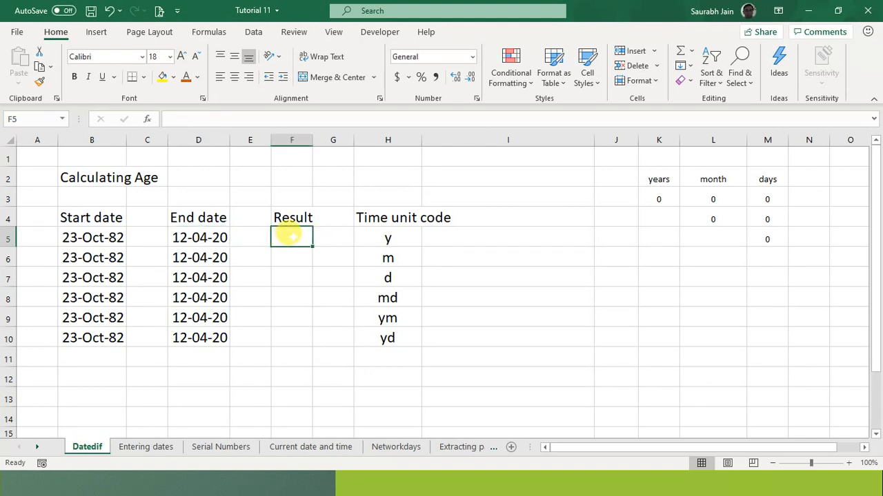
pyautogui.click(391, 234)
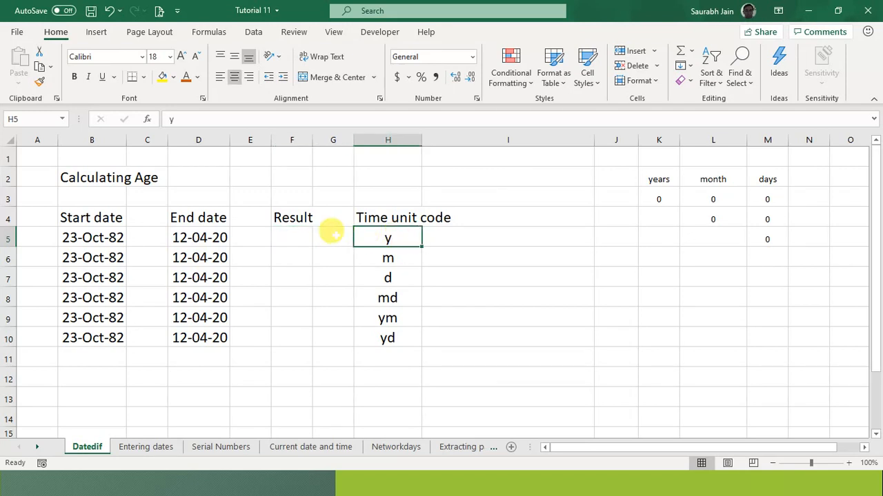
pyautogui.click(304, 237)
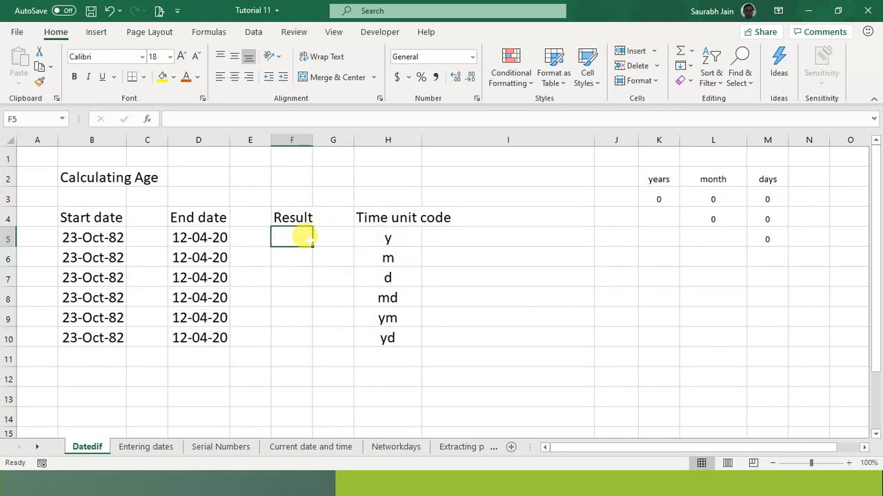
pyautogui.write('=datedif')
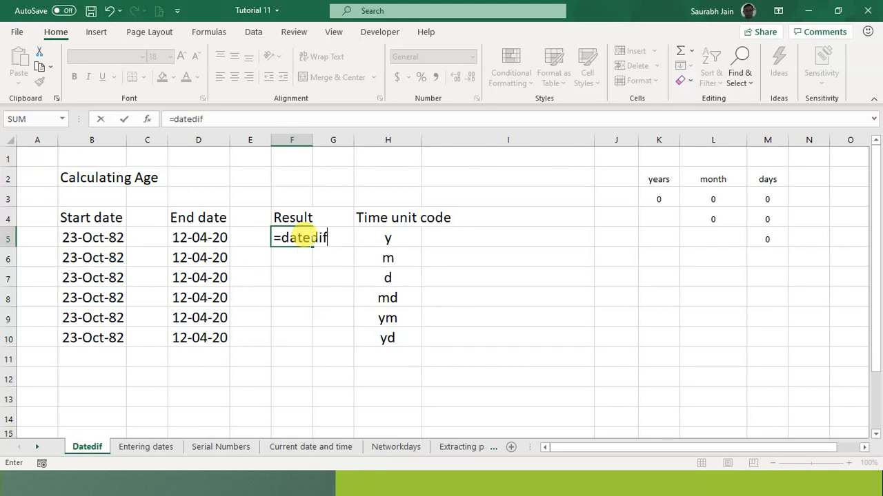
pyautogui.write('(')
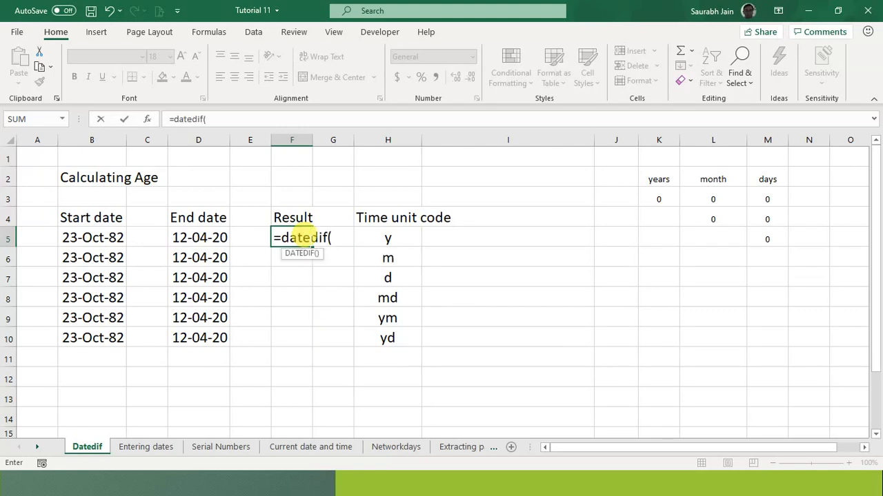
pyautogui.click(106, 237)
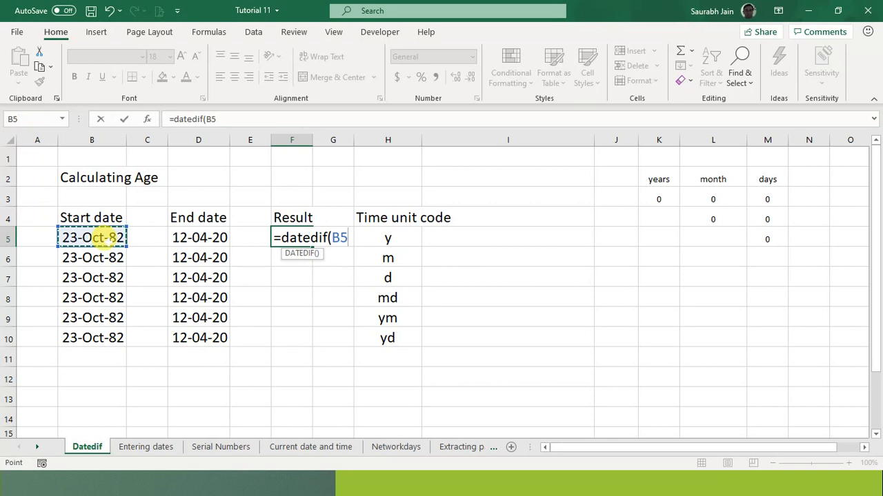
pyautogui.write(',')
pyautogui.click(198, 237)
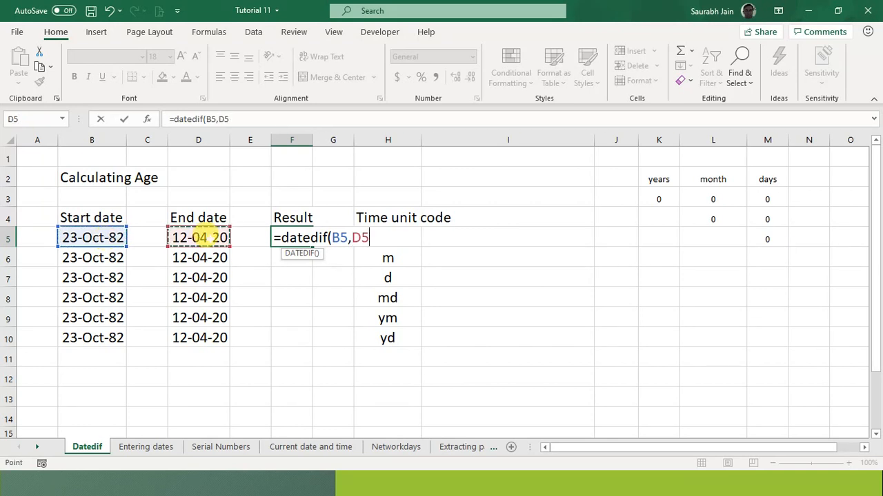
pyautogui.write(',')
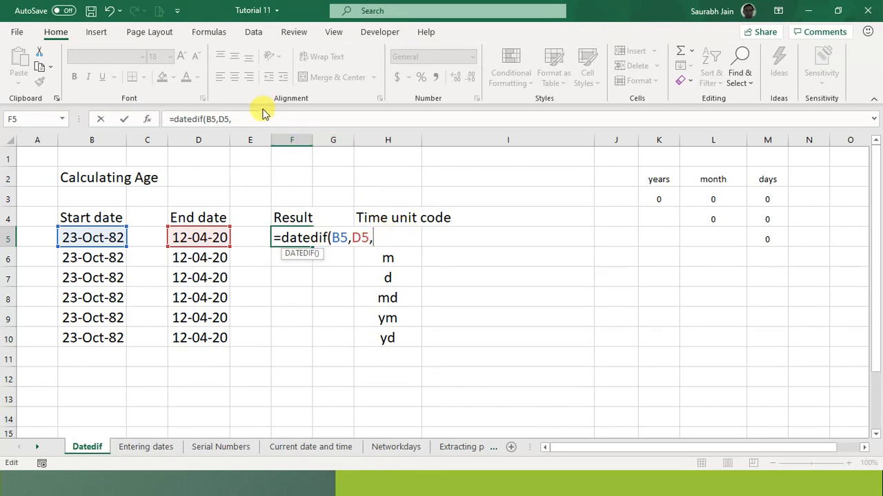
pyautogui.click(314, 138)
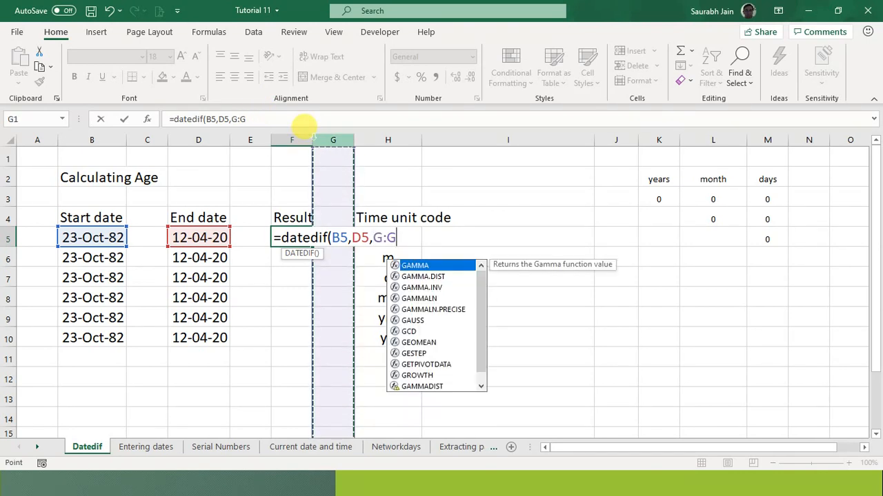
pyautogui.press('Escape')
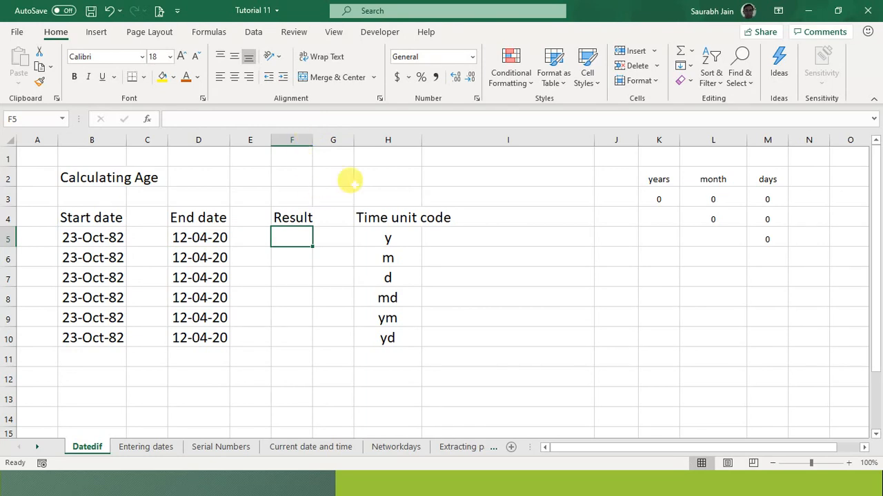
# - Widen column F and enter =DATEDIF(B5,D5,H5) in F5, returning 37 years
pyautogui.moveTo(311, 141); pyautogui.dragTo(444, 144)
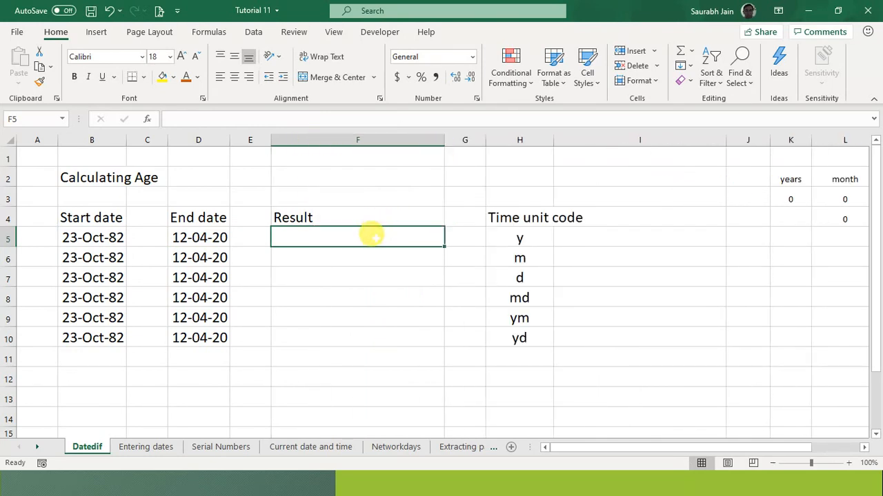
pyautogui.write('=')
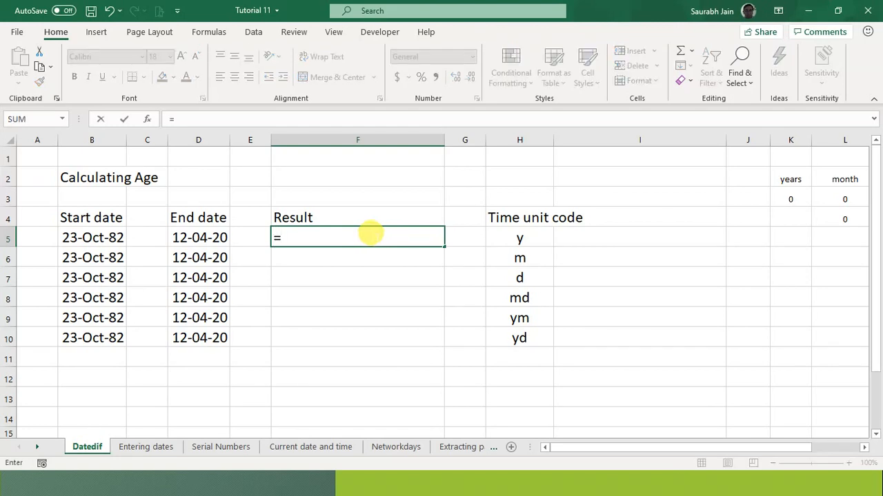
pyautogui.write('datedif')
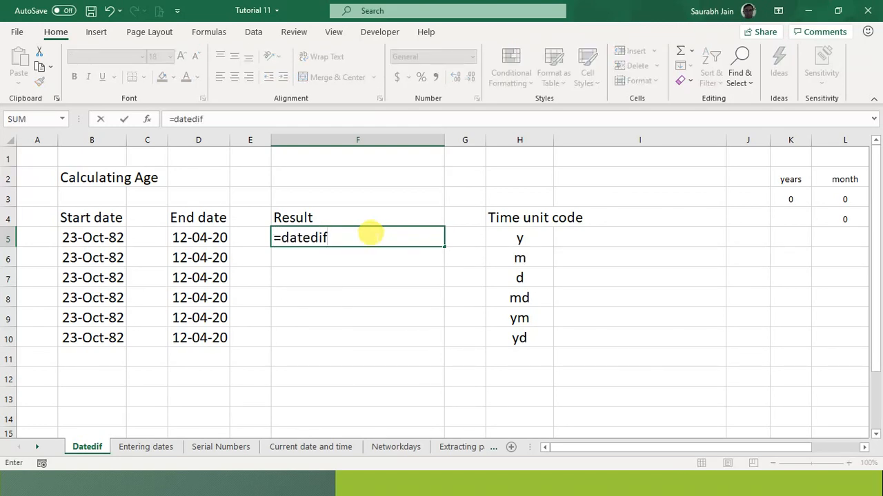
pyautogui.write('(')
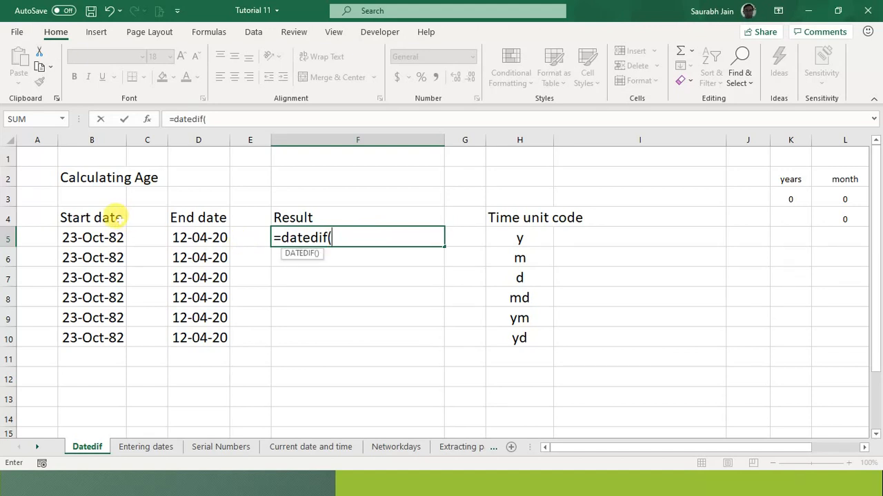
pyautogui.click(93, 233)
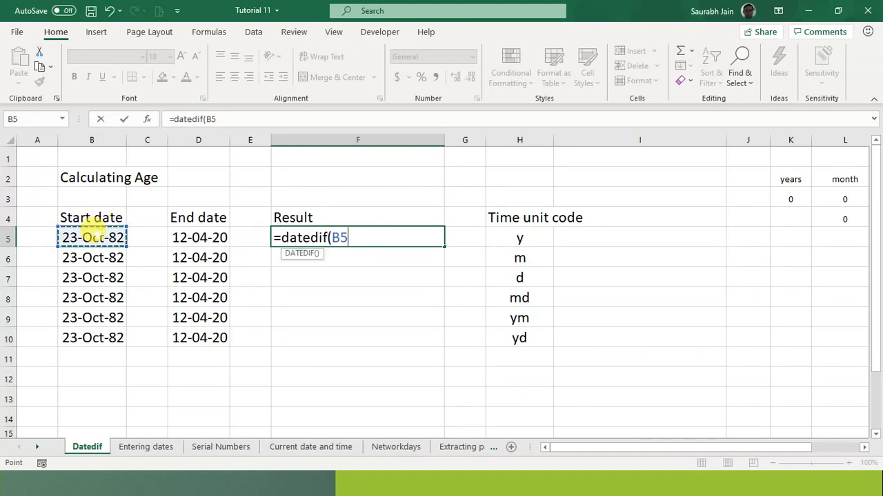
pyautogui.write(',')
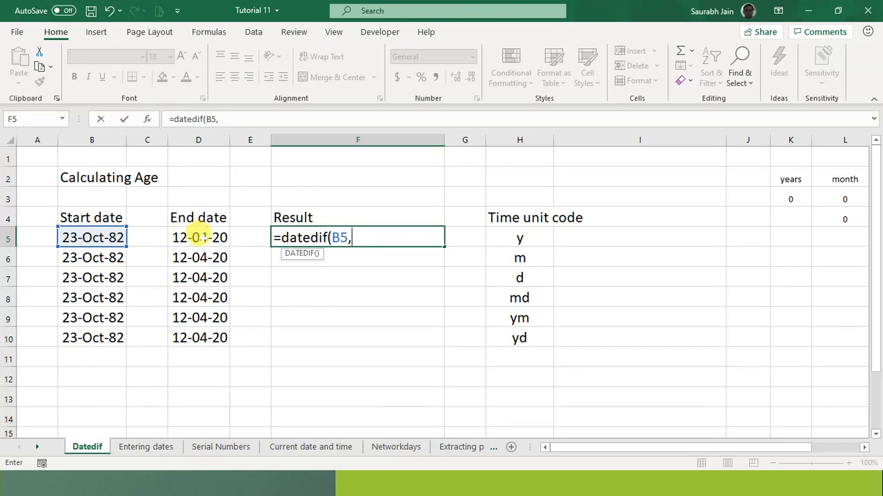
pyautogui.click(199, 235)
pyautogui.write(',')
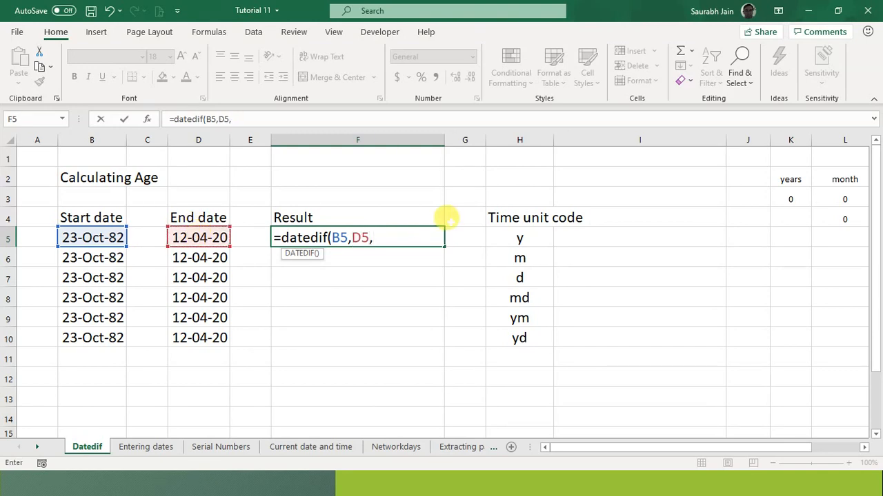
pyautogui.click(518, 236)
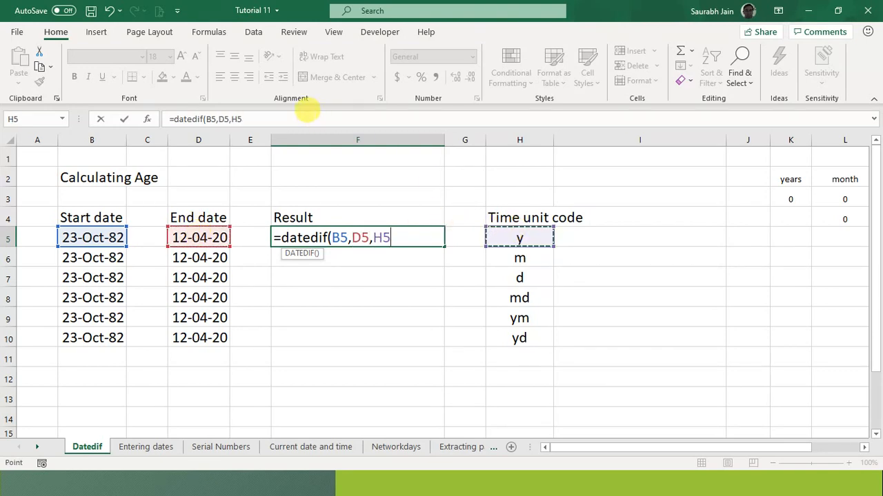
pyautogui.click(307, 113)
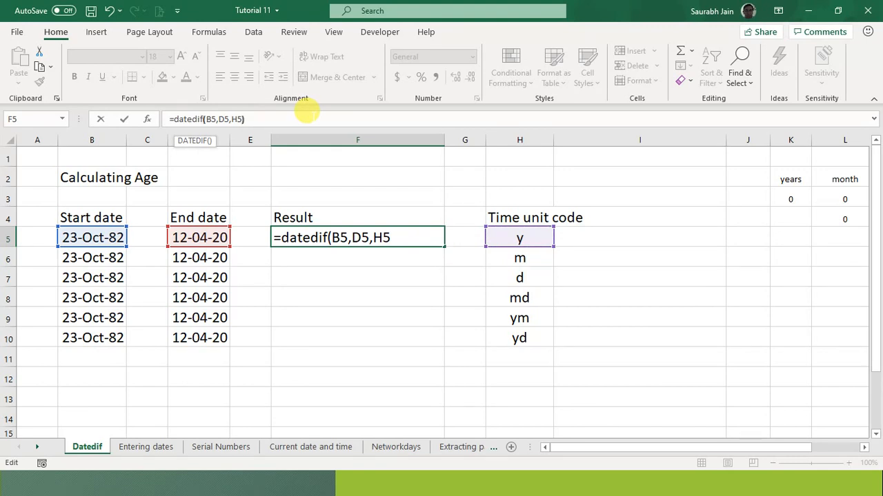
pyautogui.write(')')
pyautogui.press('Return')
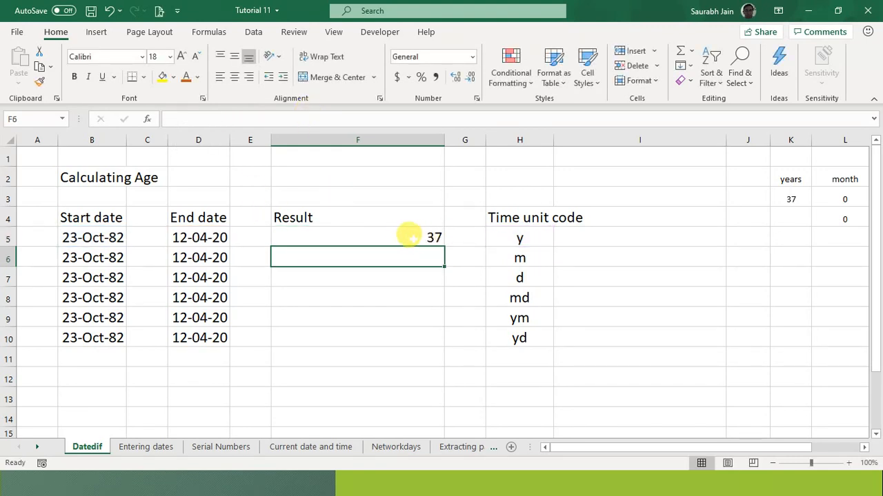
# - Review F5's formula against the y code in H5, then move to F6
pyautogui.click(407, 237)
pyautogui.press('Right')
pyautogui.press('Right')
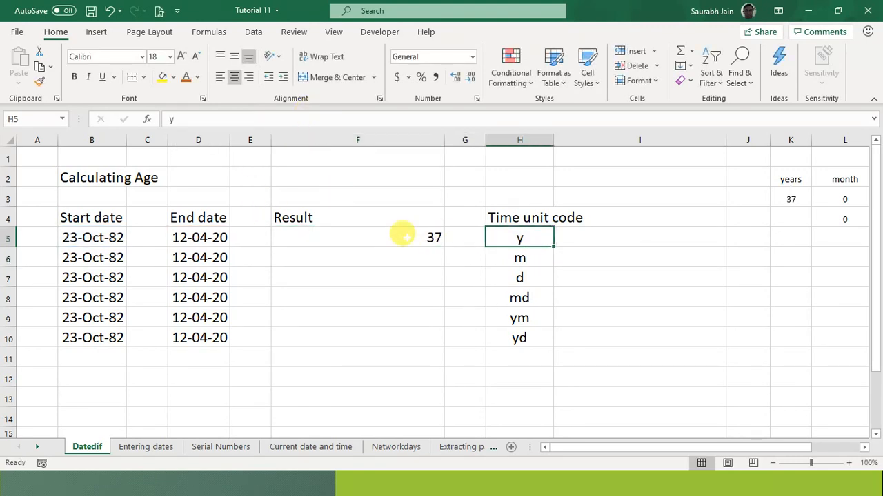
pyautogui.press('Left')
pyautogui.press('Left')
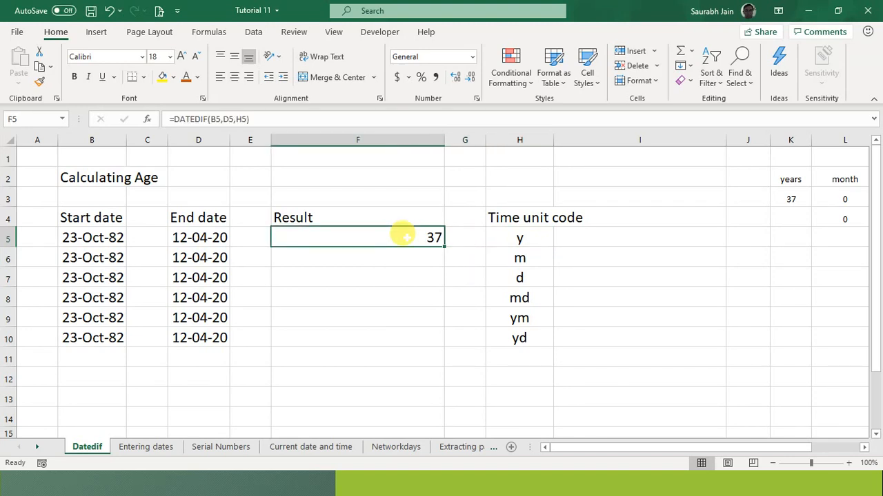
pyautogui.press('Down')
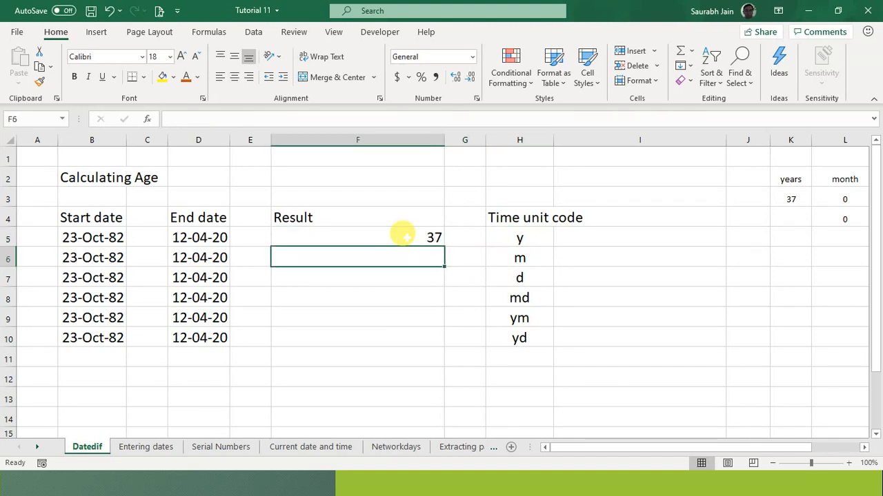
pyautogui.press('Up')
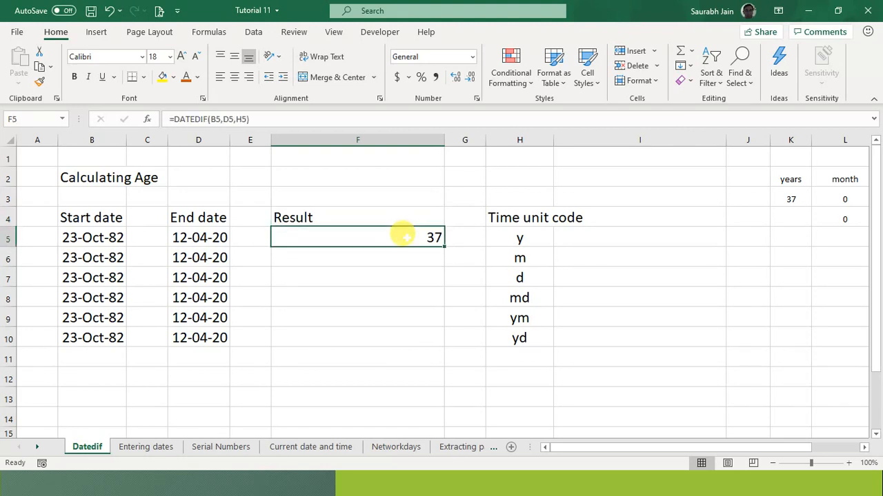
pyautogui.press('Down')
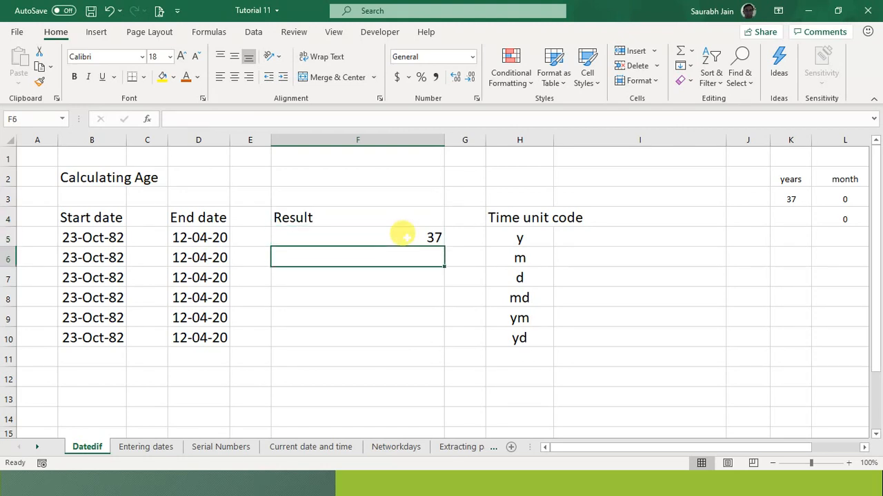
# - Enter =DATEDIF(B6,D6,H6) in F6 so it returns 449 months
pyautogui.write('=dated')
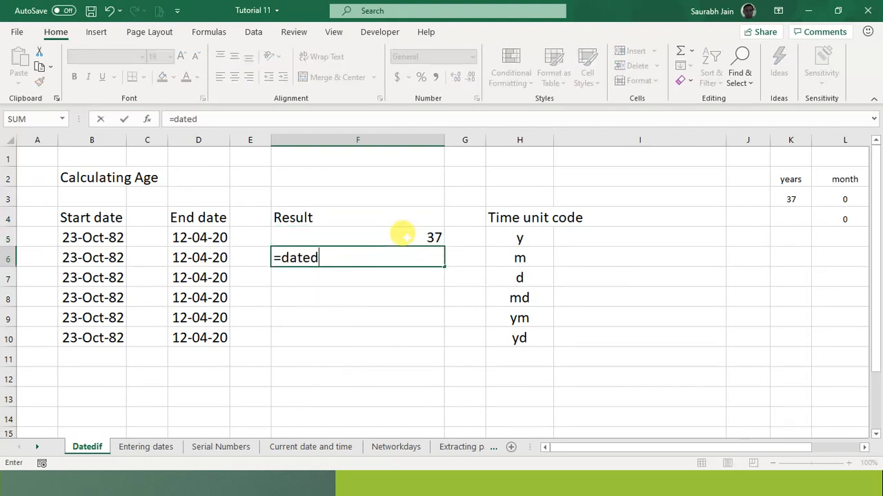
pyautogui.write('if(')
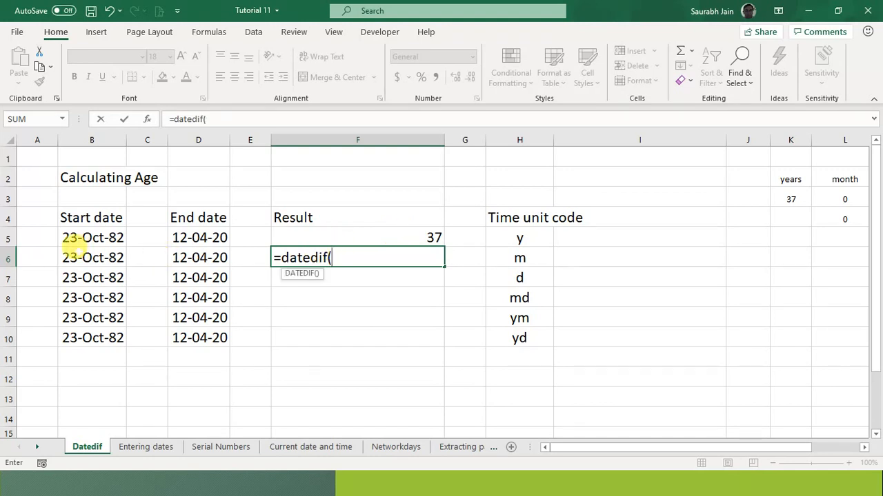
pyautogui.click(76, 252)
pyautogui.write(',')
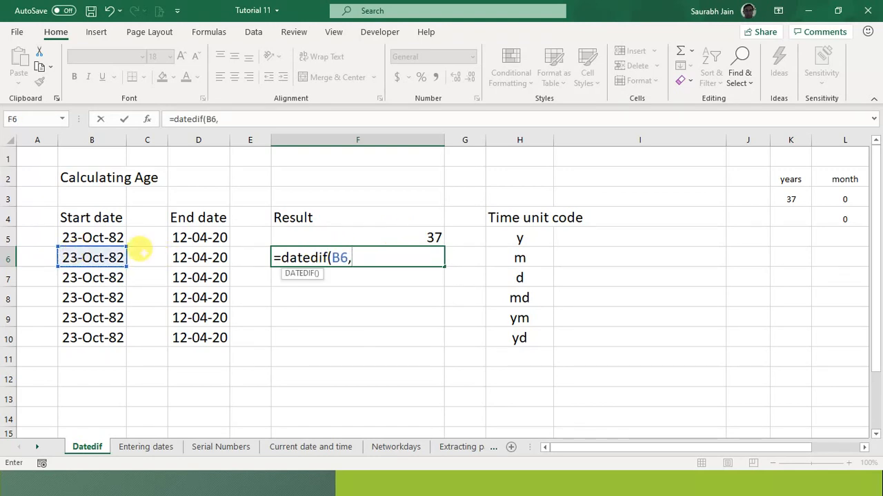
pyautogui.click(195, 257)
pyautogui.write(',')
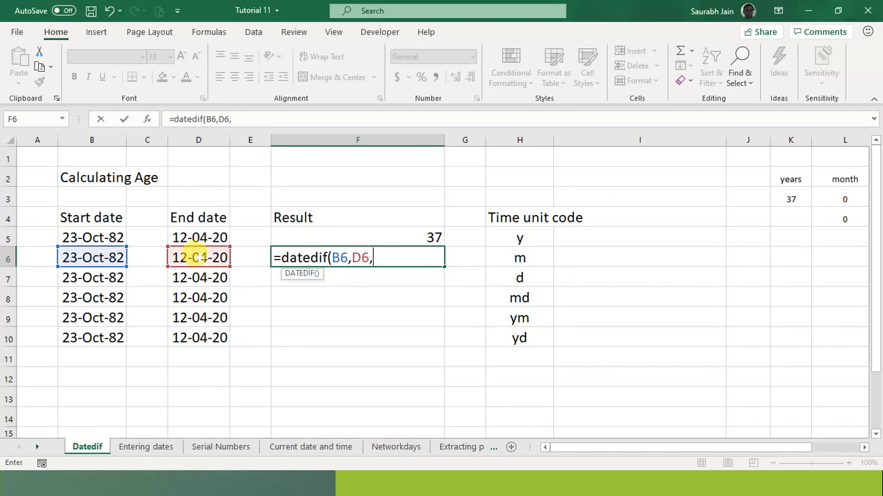
pyautogui.click(509, 256)
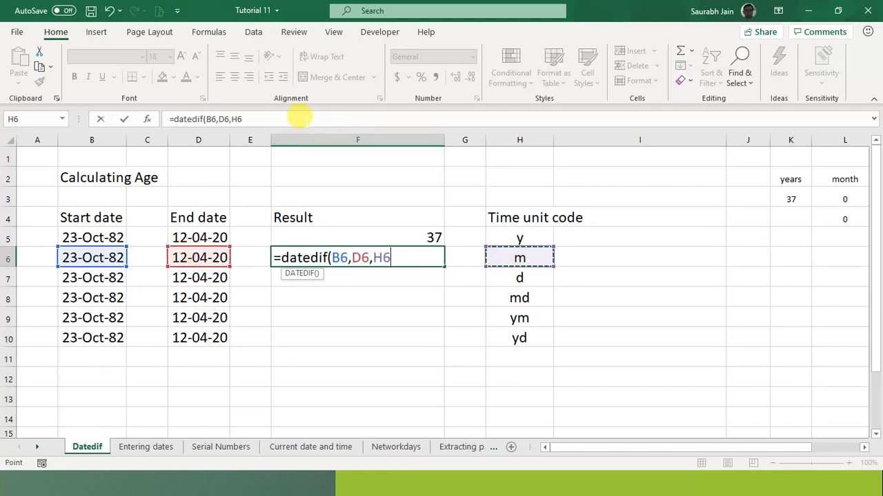
pyautogui.click(297, 119)
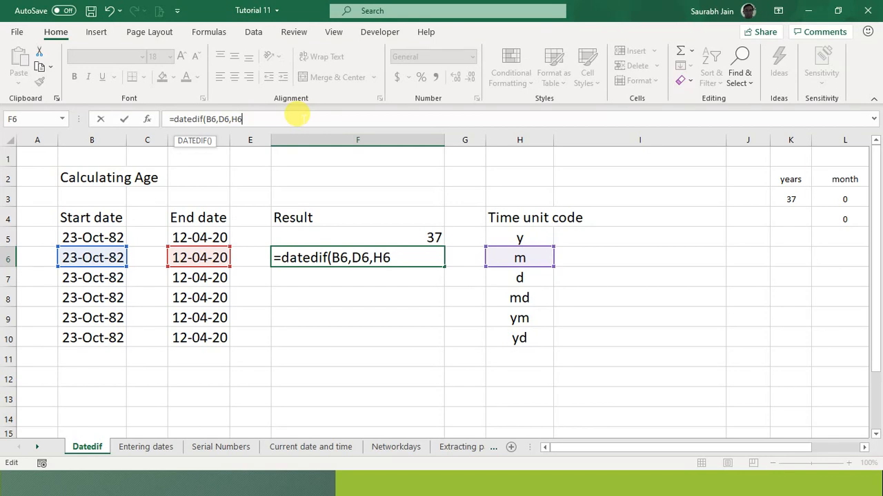
pyautogui.write(')')
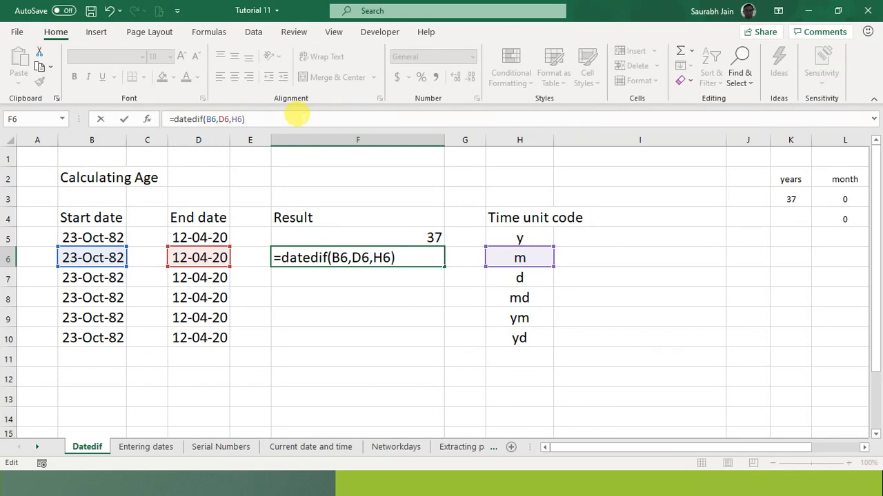
pyautogui.press('Return')
pyautogui.click(421, 258)
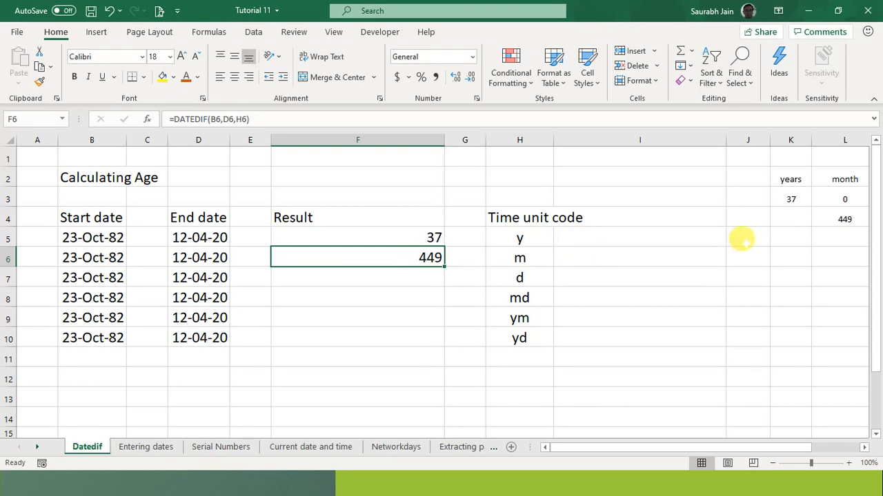
pyautogui.click(741, 240)
# - Enter =37*12 in J5 to get 444 and compare it with the F5 and F6 results
pyautogui.write('=37*1')
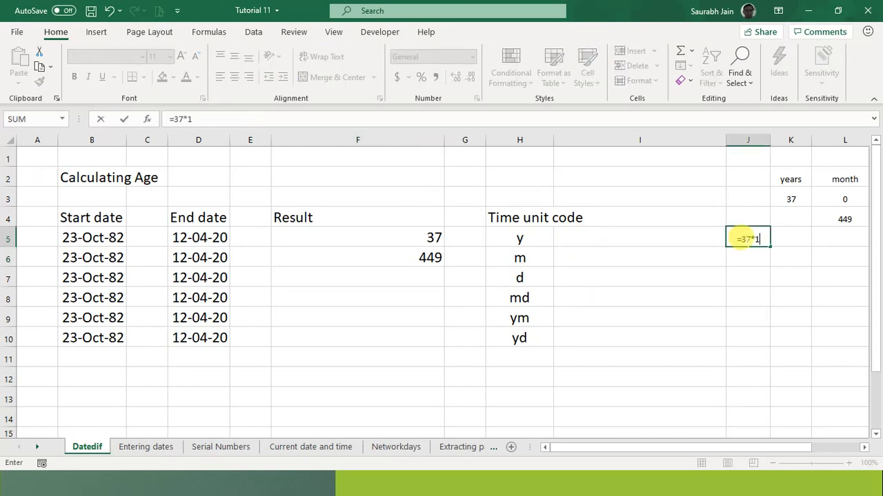
pyautogui.write('2')
pyautogui.press('Return')
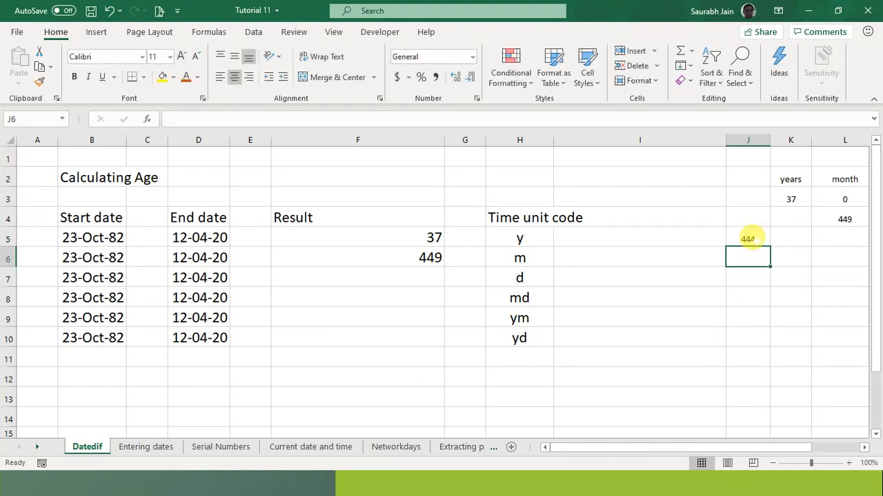
pyautogui.click(745, 236)
pyautogui.click(419, 255)
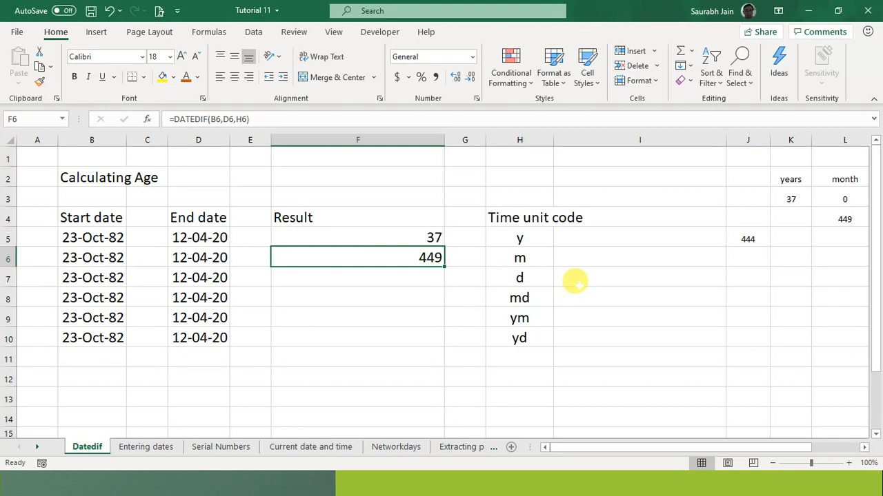
pyautogui.click(412, 238)
pyautogui.click(414, 259)
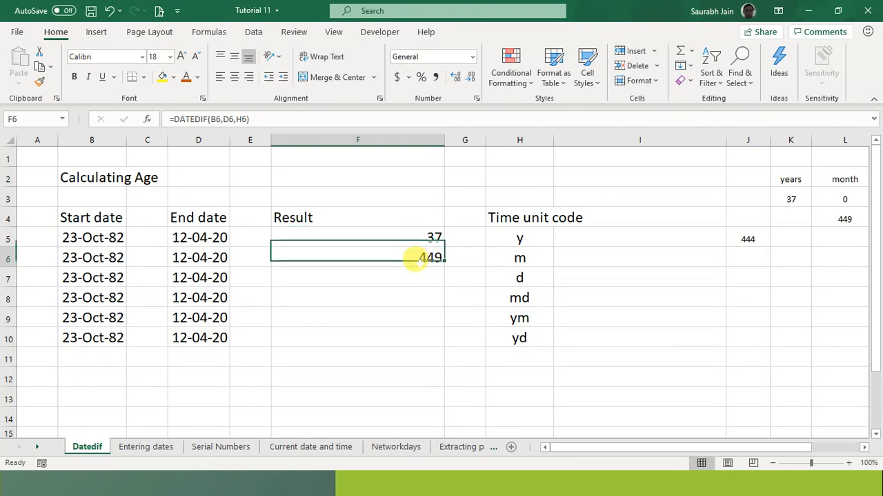
pyautogui.click(748, 237)
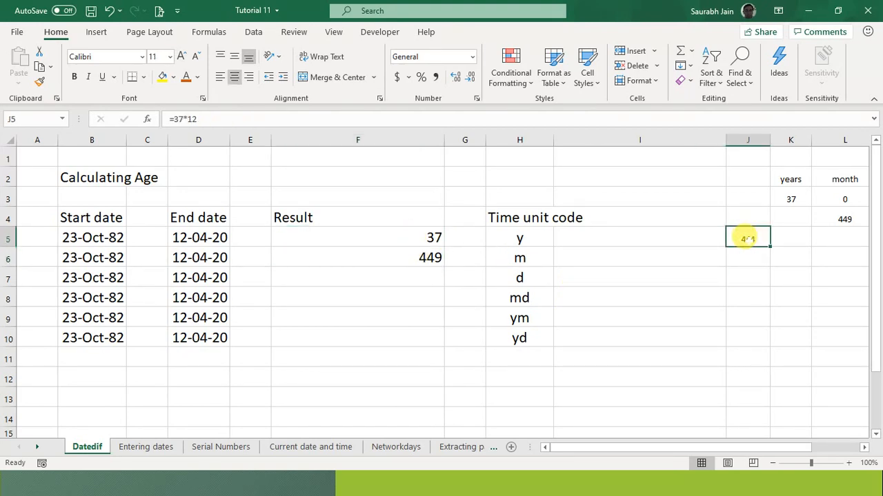
pyautogui.click(422, 275)
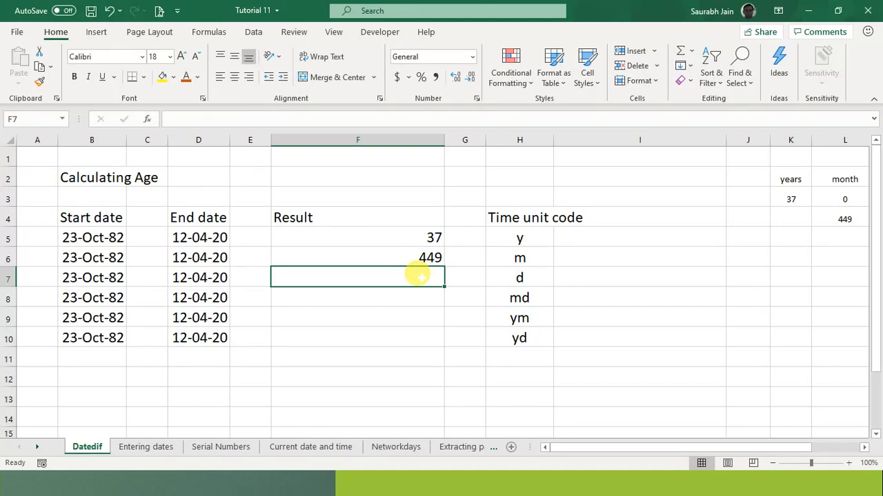
pyautogui.press('Up')
pyautogui.press('Down')
# - Enter =DATEDIF(B7,D7,H7) in F7, returning 13686 days
pyautogui.write('=datedif')
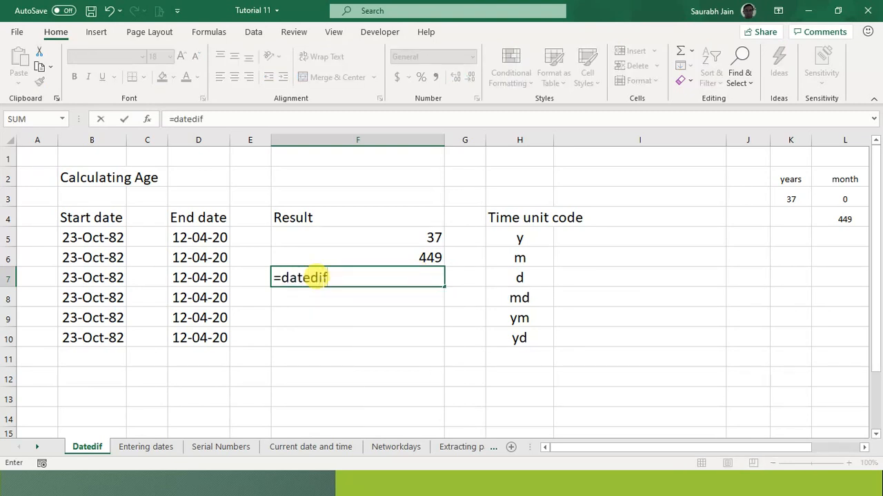
pyautogui.write('(')
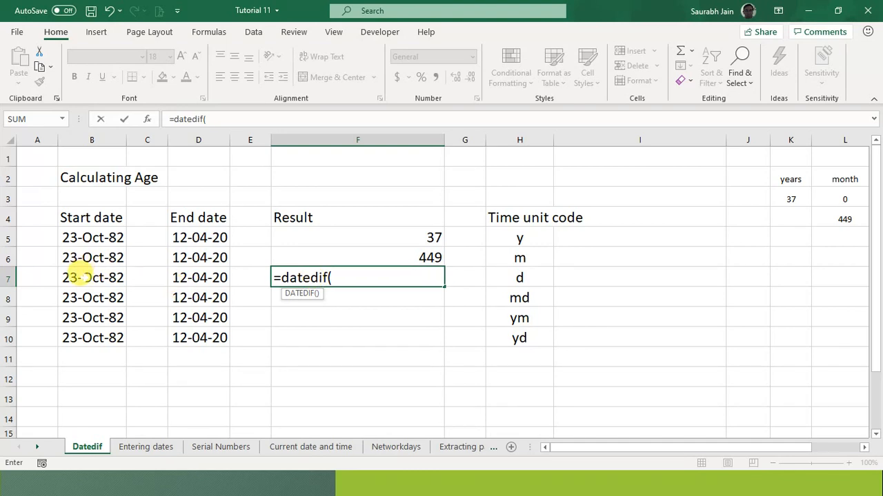
pyautogui.click(78, 277)
pyautogui.write(',')
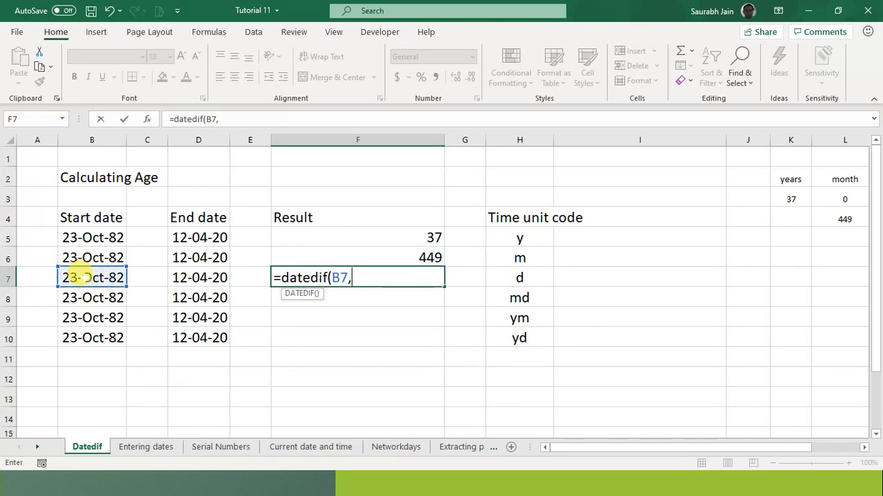
pyautogui.click(209, 276)
pyautogui.write(',')
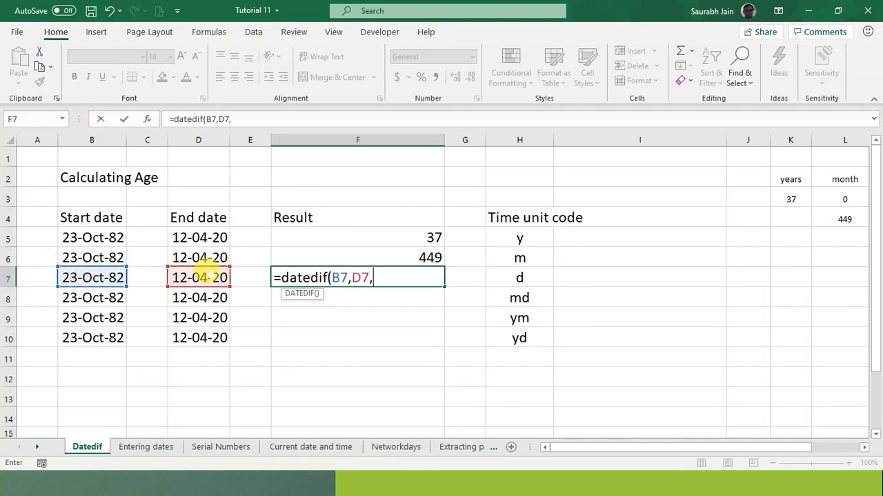
pyautogui.click(518, 276)
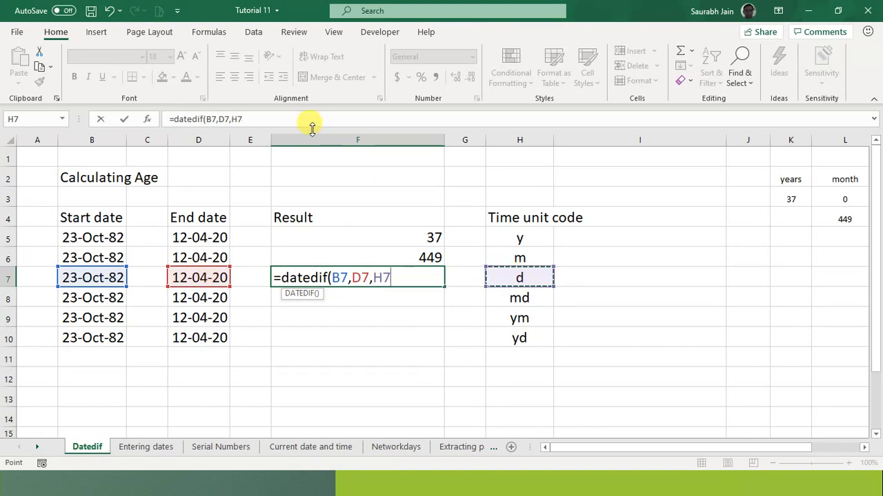
pyautogui.click(283, 118)
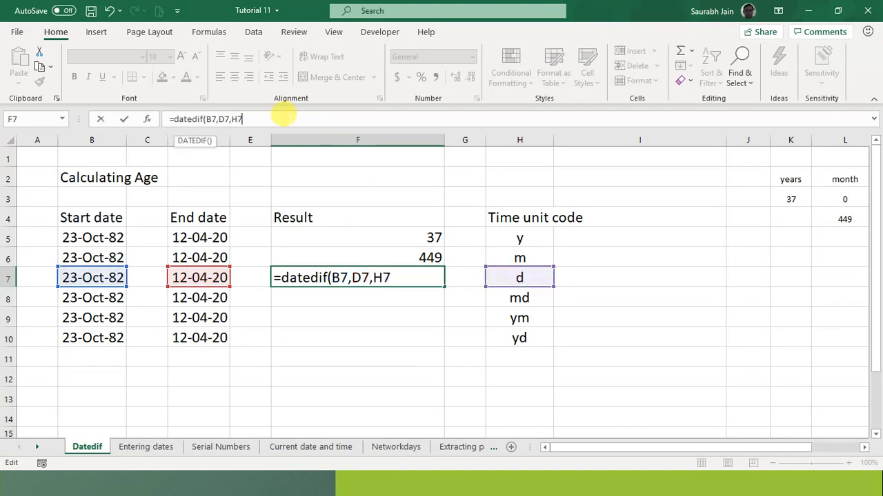
pyautogui.write(')')
pyautogui.press('Return')
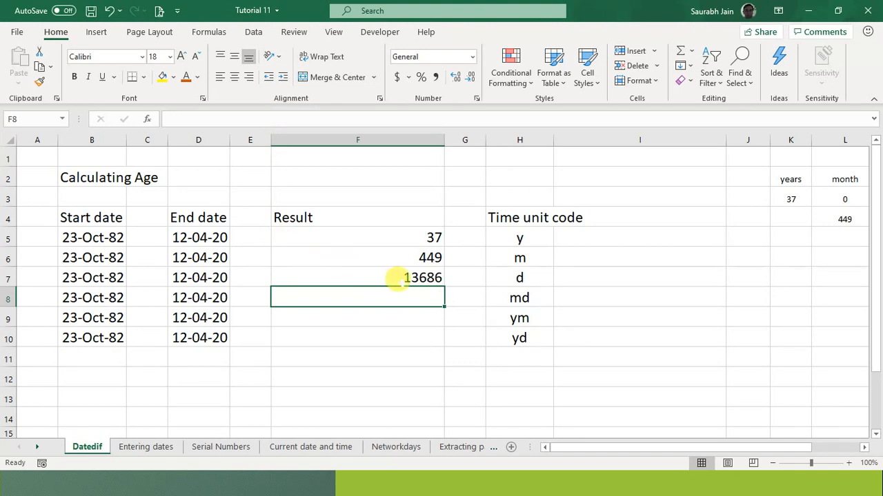
# - Review F7's formula and the md code in H8, then select F7 for copying
pyautogui.click(379, 278)
pyautogui.click(403, 298)
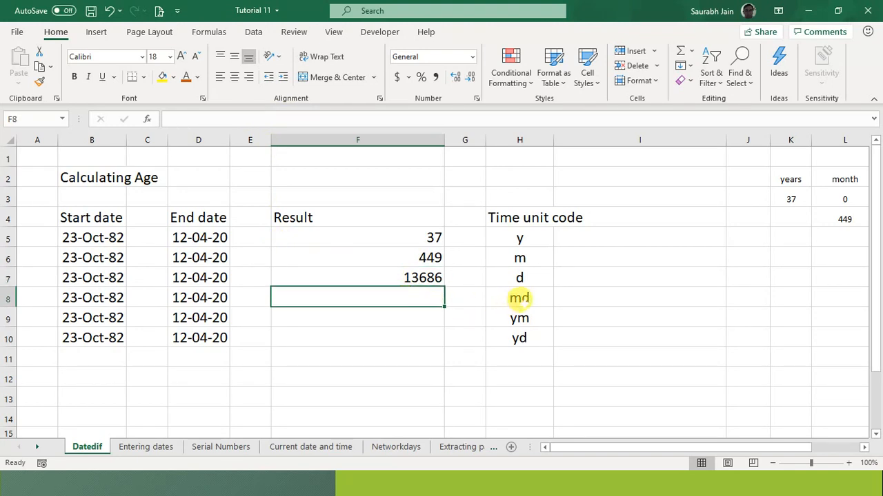
pyautogui.click(517, 297)
pyautogui.click(373, 294)
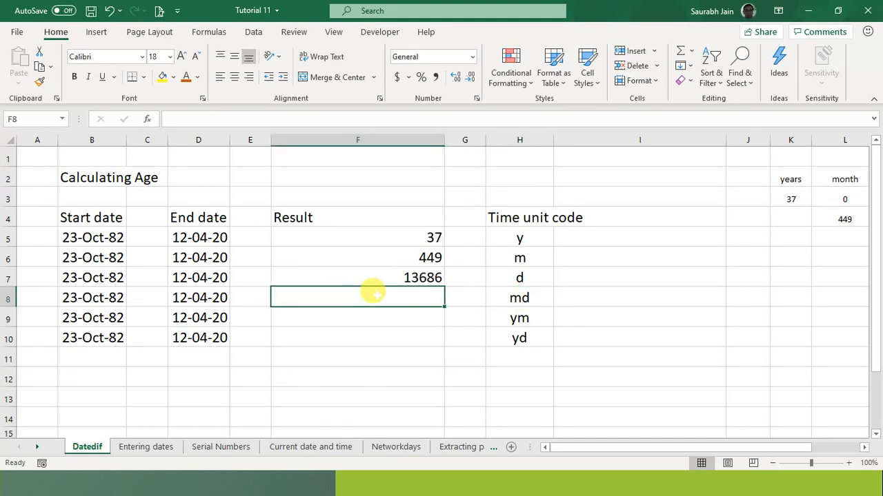
pyautogui.click(414, 277)
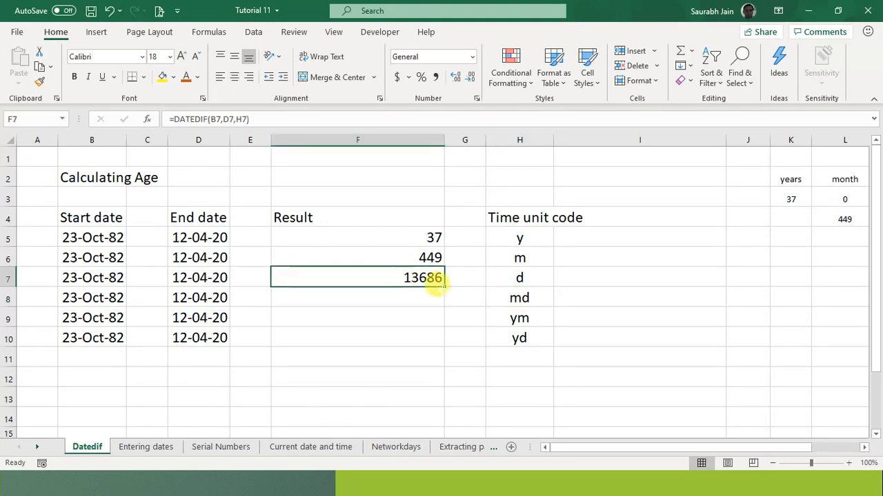
# - Fill the F7 DATEDIF formula down through F10 and check the md formula in F8
pyautogui.moveTo(443, 284); pyautogui.dragTo(429, 343)
pyautogui.click(556, 358)
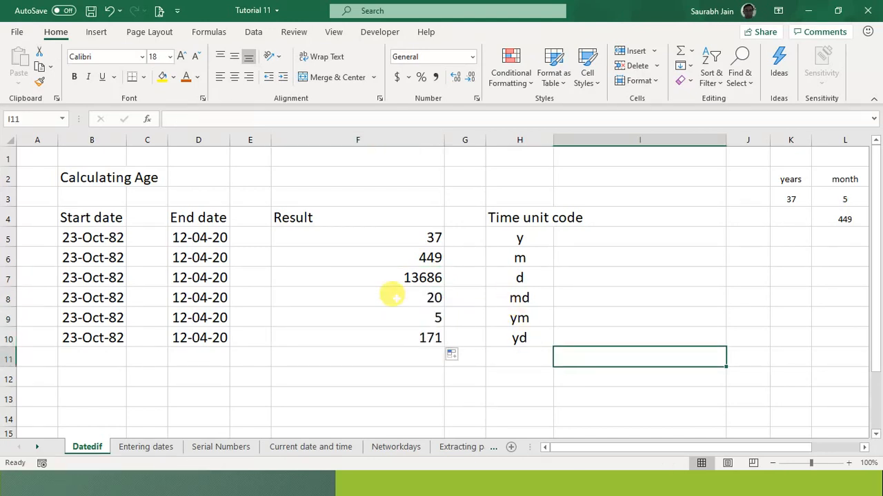
pyautogui.click(433, 297)
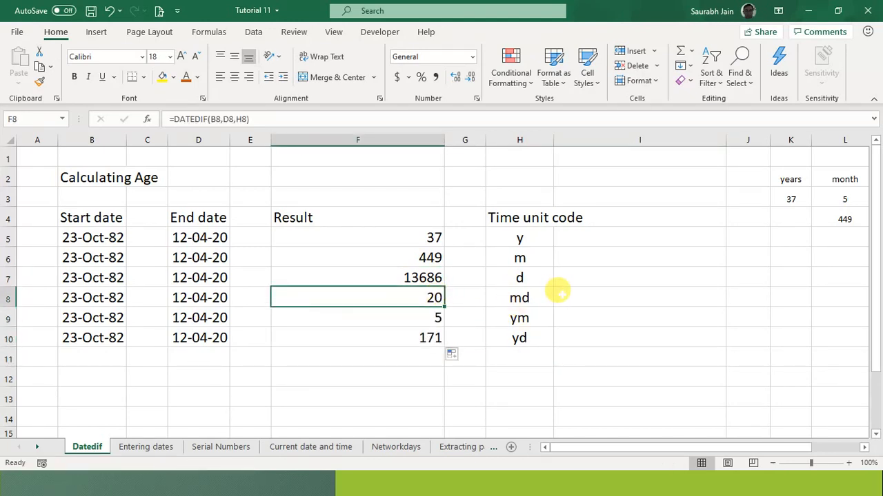
pyautogui.click(524, 295)
pyautogui.click(383, 295)
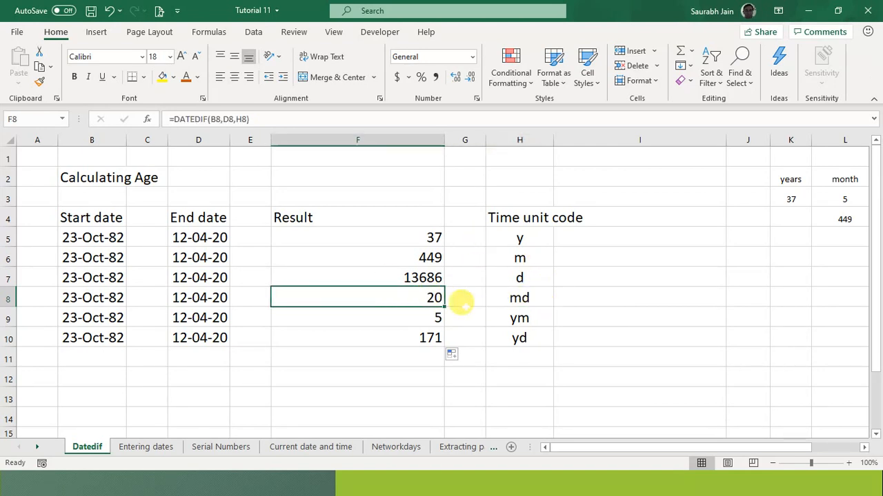
# - Compare the md and ym codes with their results, 20 and 5
pyautogui.click(540, 297)
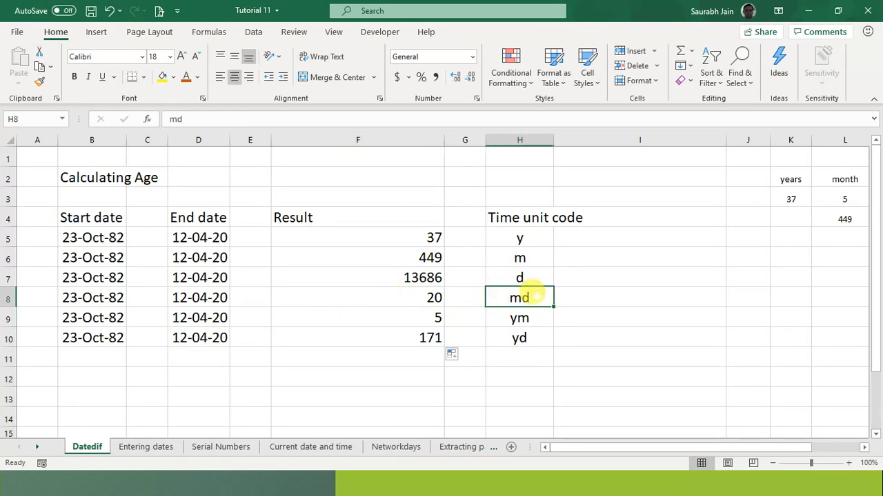
pyautogui.click(637, 249)
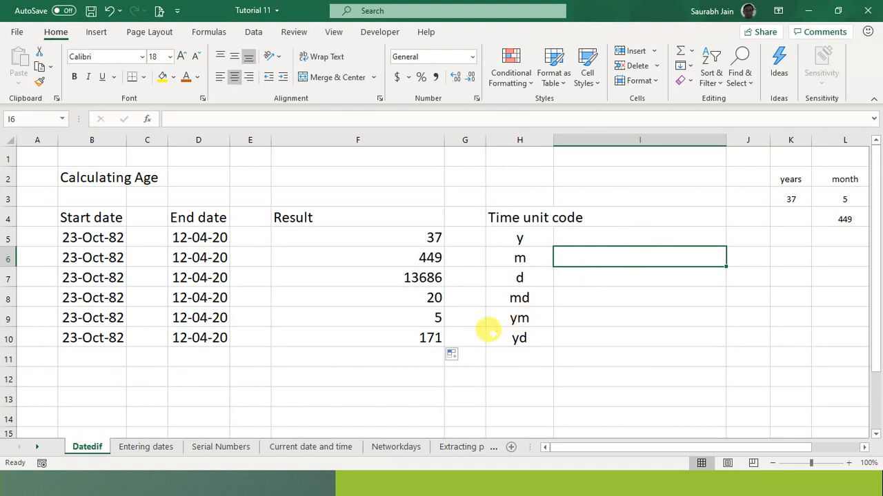
pyautogui.click(520, 318)
pyautogui.click(426, 297)
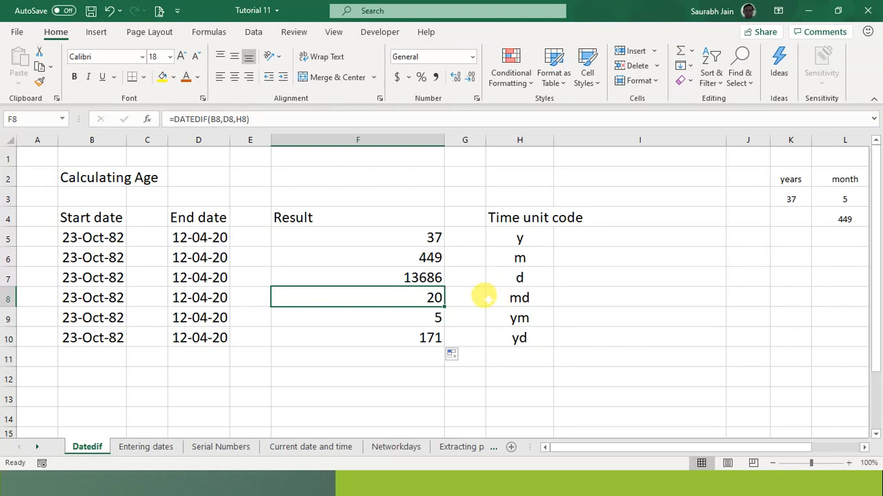
pyautogui.click(422, 319)
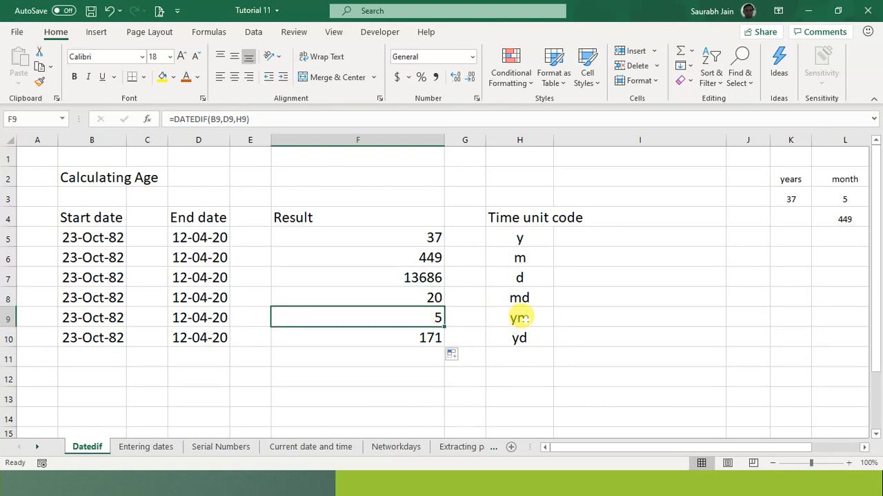
pyautogui.click(519, 318)
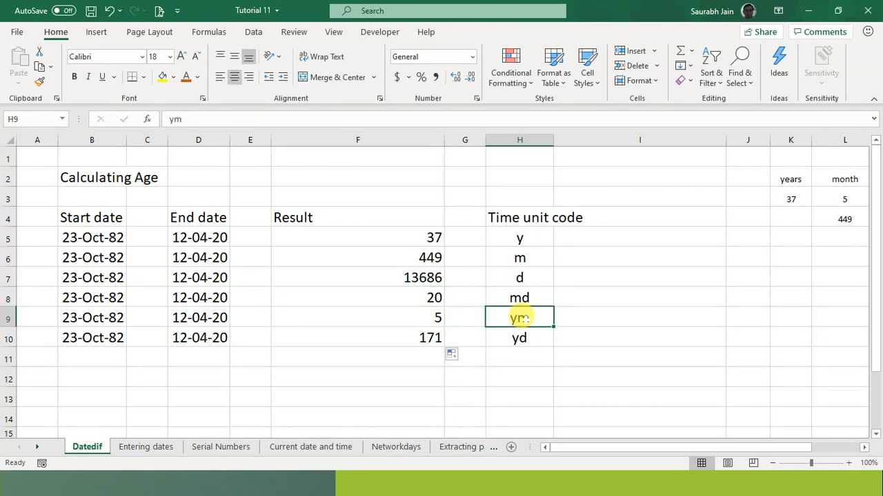
pyautogui.click(422, 313)
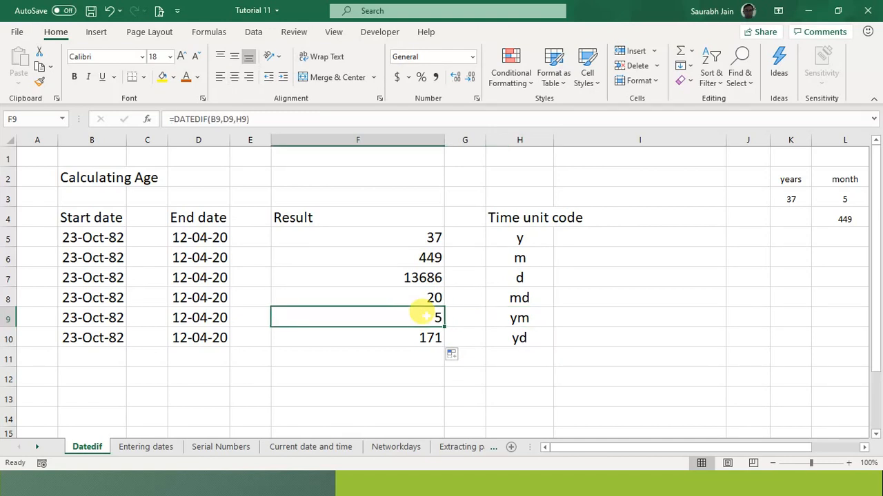
pyautogui.click(399, 258)
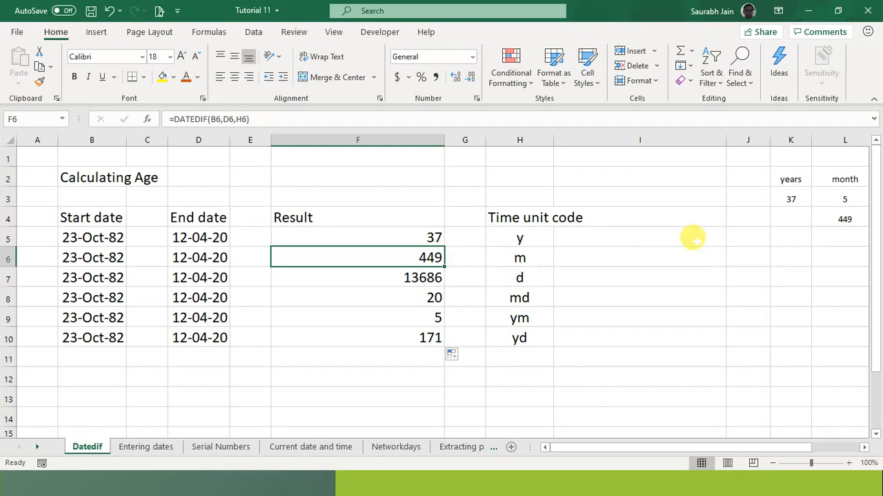
pyautogui.click(403, 318)
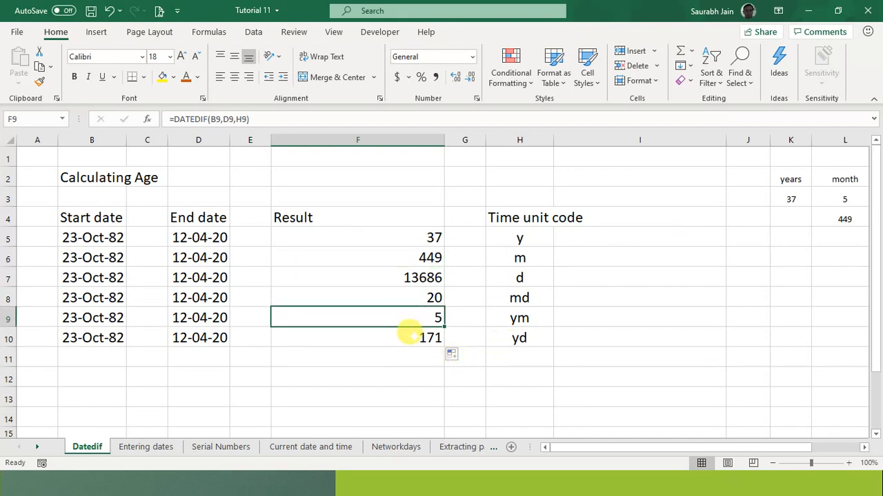
pyautogui.click(410, 337)
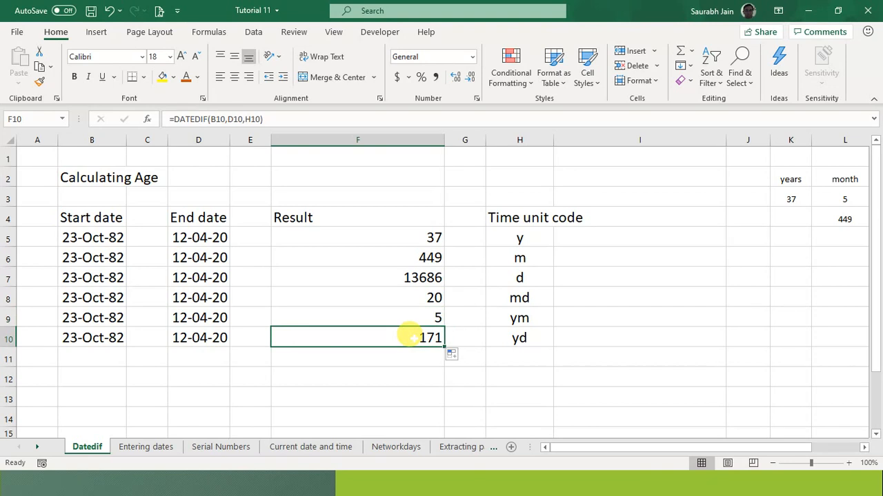
pyautogui.click(431, 227)
pyautogui.click(418, 335)
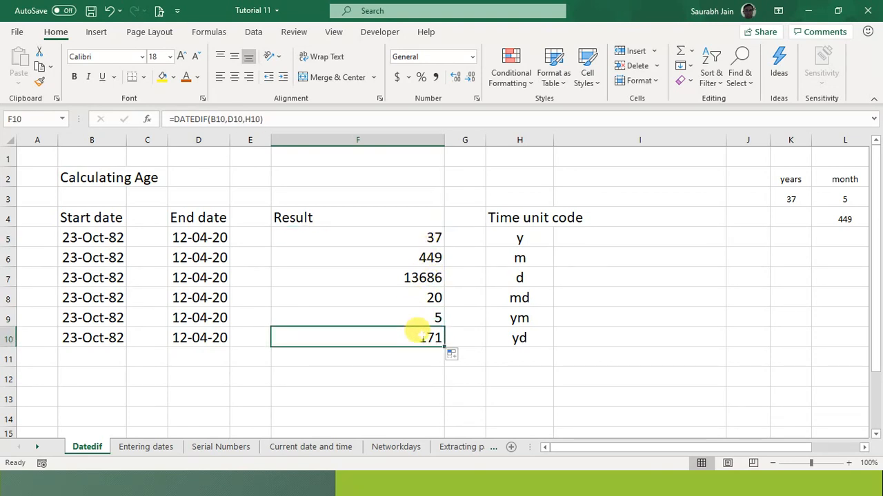
pyautogui.click(431, 237)
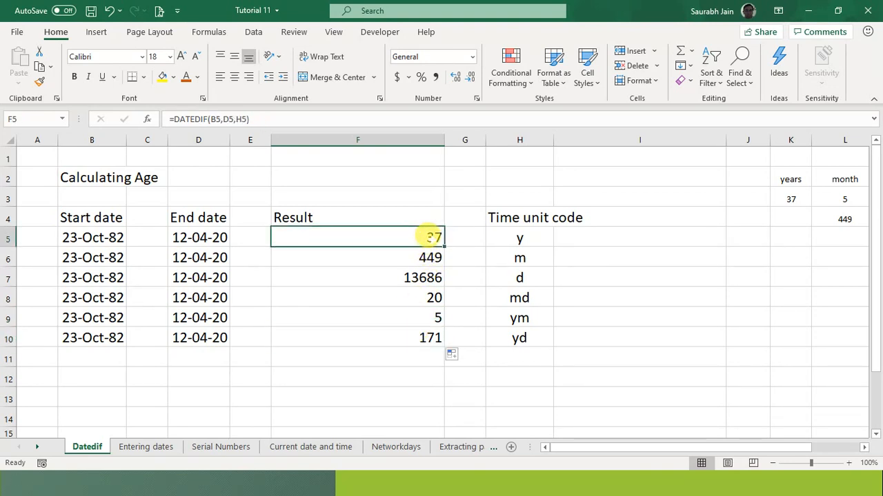
pyautogui.click(420, 317)
pyautogui.click(589, 293)
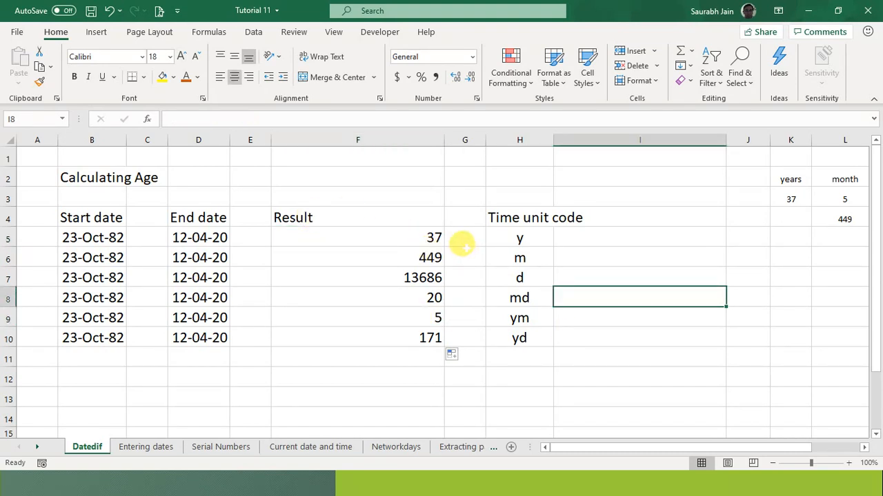
pyautogui.press('Right')
pyautogui.press('Right')
pyautogui.press('Right')
pyautogui.press('Right')
pyautogui.press('Right')
pyautogui.press('Right')
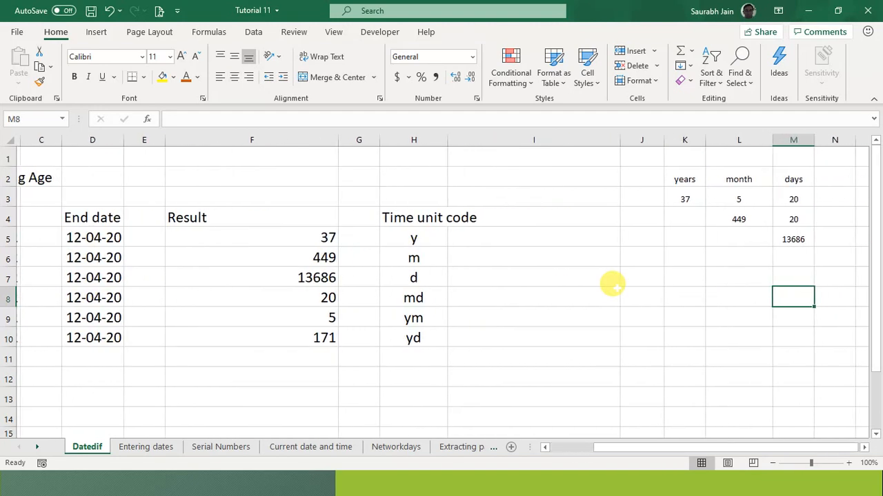
pyautogui.press('Right')
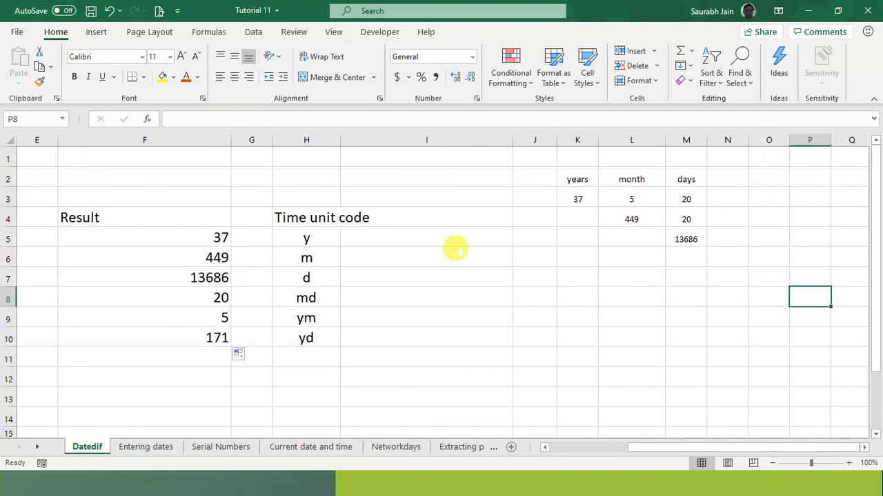
pyautogui.click(573, 199)
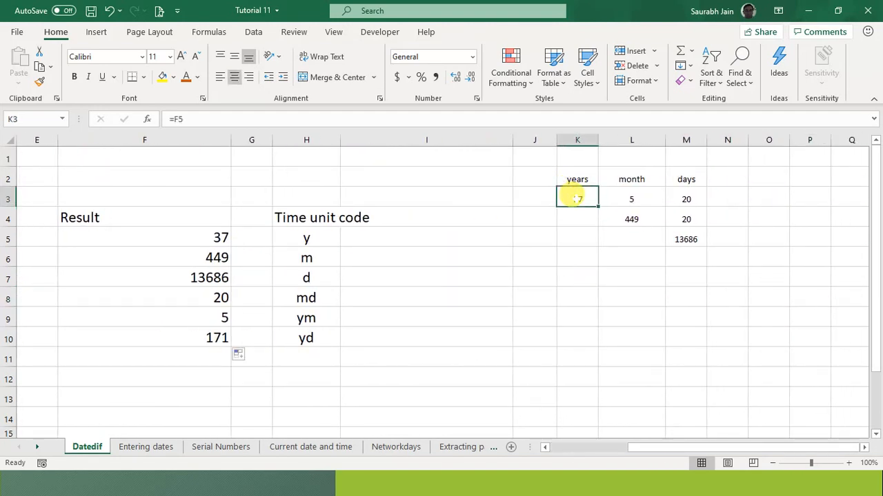
pyautogui.press('F2')
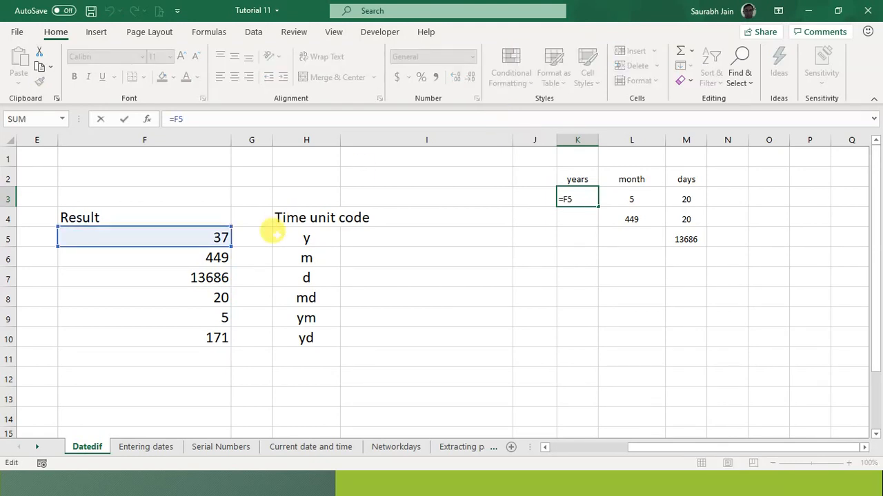
pyautogui.click(624, 198)
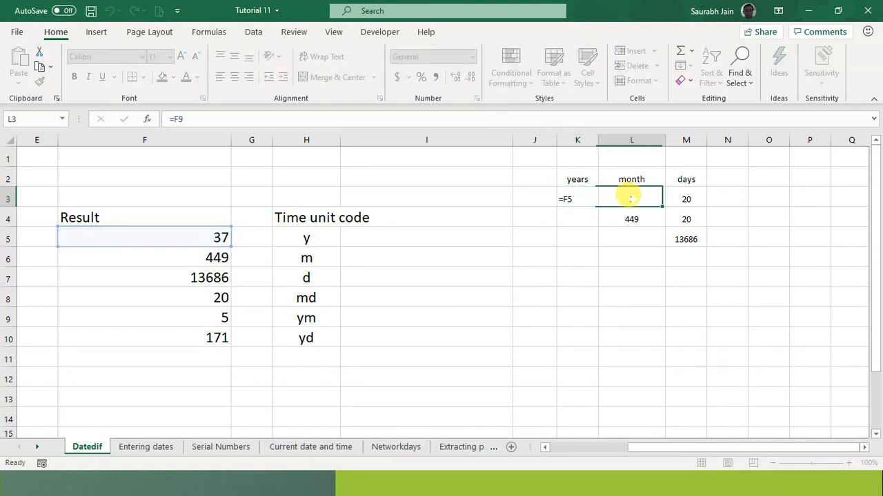
pyautogui.press('F2')
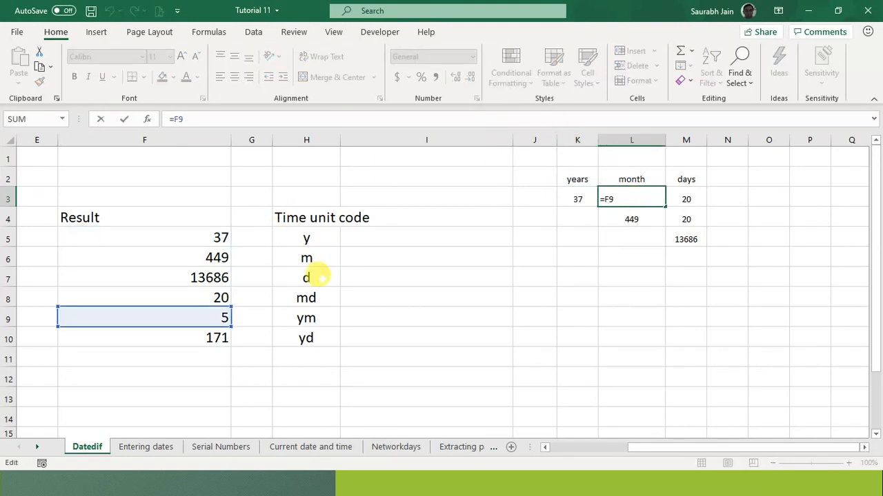
pyautogui.click(687, 197)
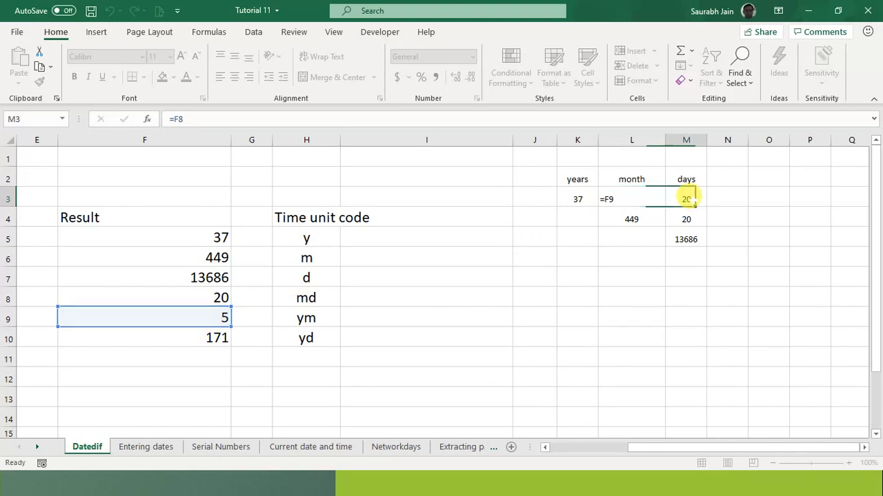
pyautogui.press('F2')
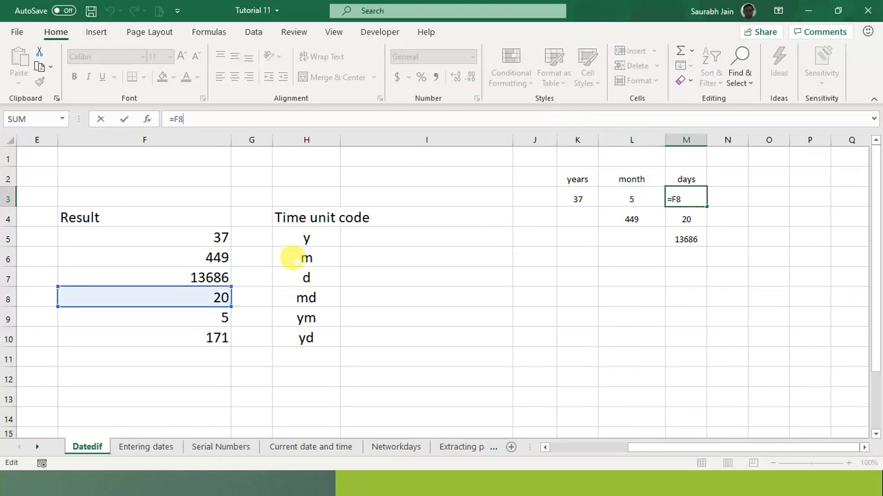
pyautogui.click(536, 293)
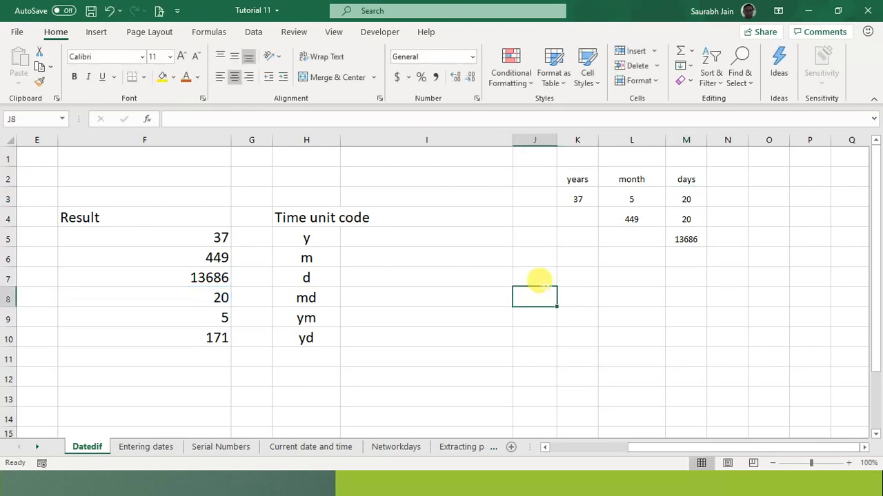
pyautogui.moveTo(576, 174); pyautogui.dragTo(685, 179)
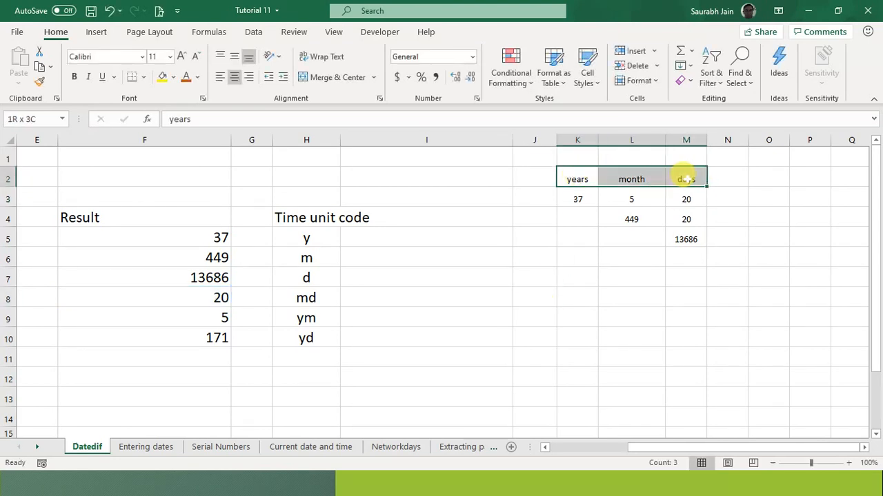
pyautogui.click(544, 327)
pyautogui.press('Left')
pyautogui.press('Left')
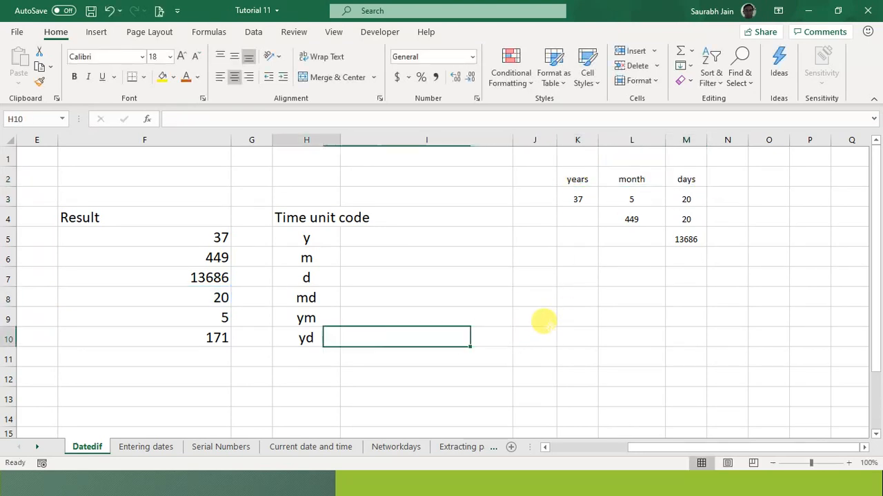
pyautogui.press('Home')
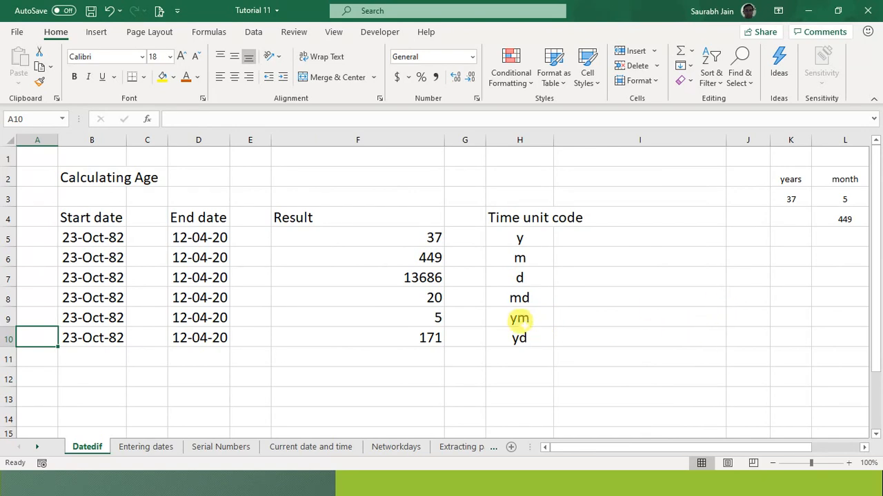
# - Advance the slideshow to the slide on counting workdays between dates
pyautogui.click(505, 333)
pyautogui.press('Left')
pyautogui.press('Home')
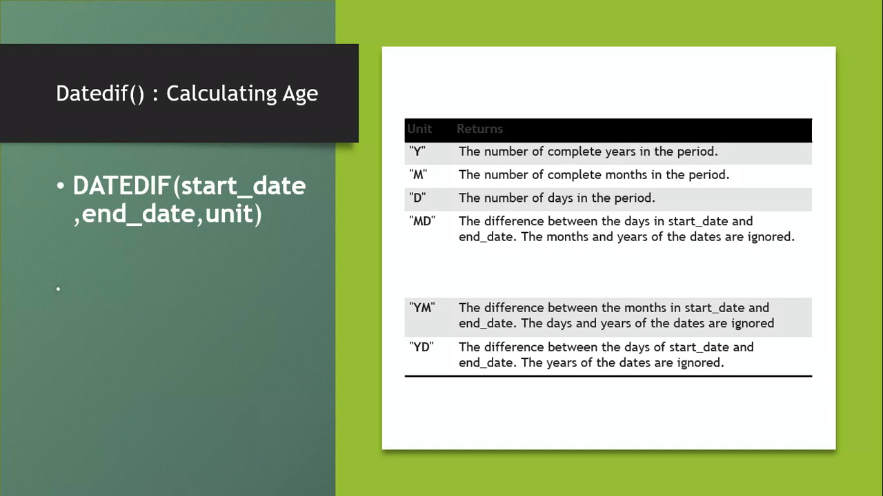
pyautogui.press('Right')
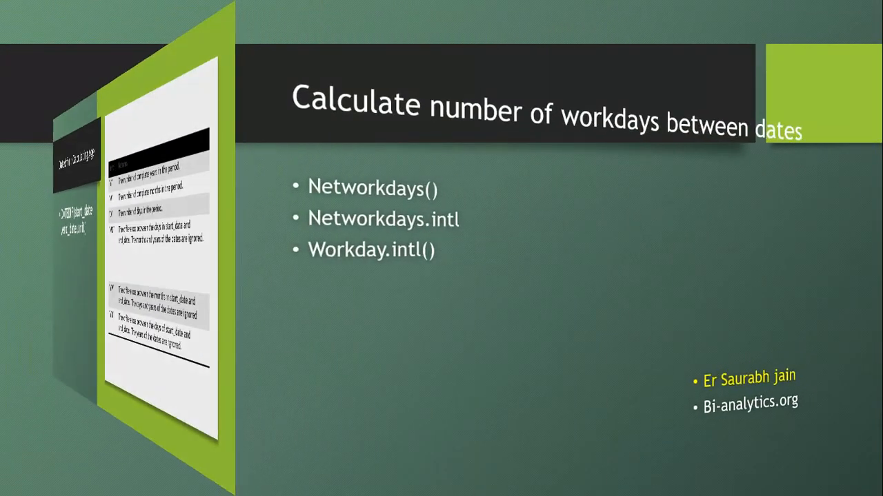
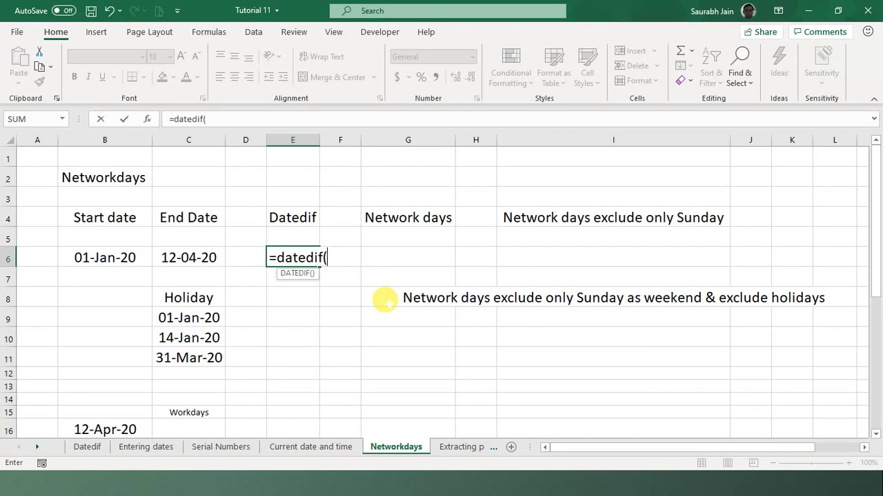
# - Complete =DATEDIF(B6,C6,"d") in E6 so it shows 102 days
pyautogui.click(102, 258)
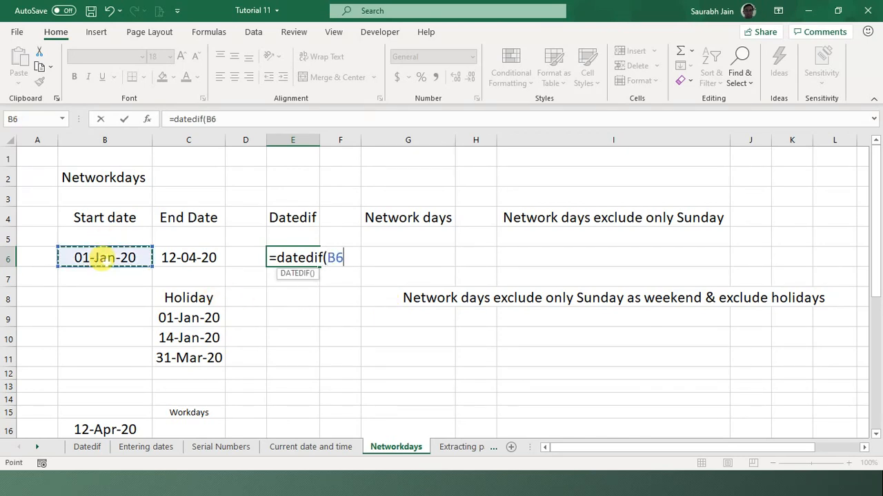
pyautogui.write(',')
pyautogui.click(178, 258)
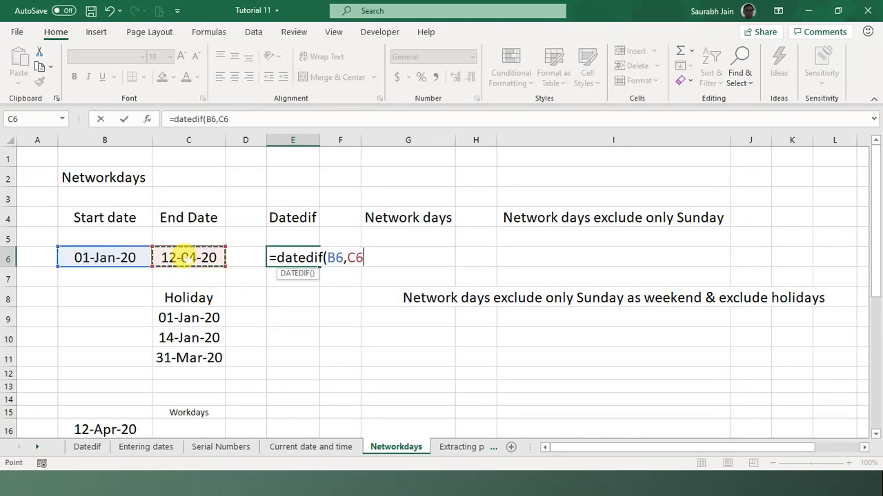
pyautogui.write(',')
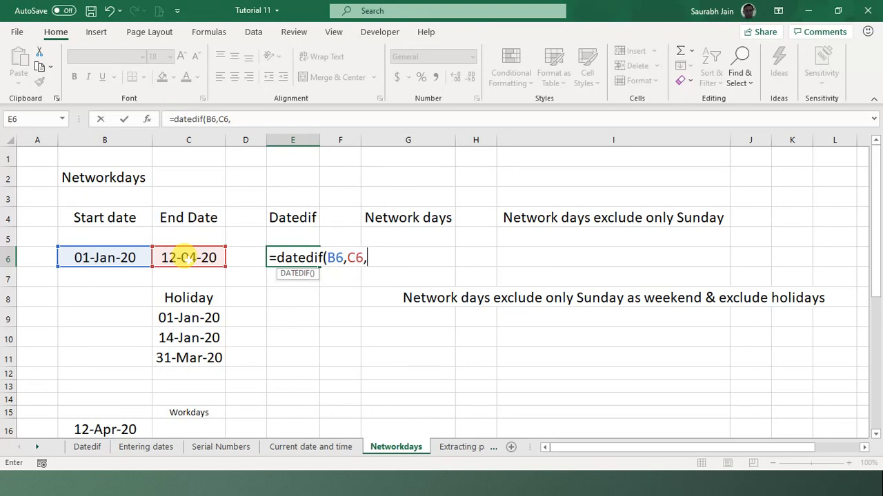
pyautogui.write('"d")')
pyautogui.press('Return')
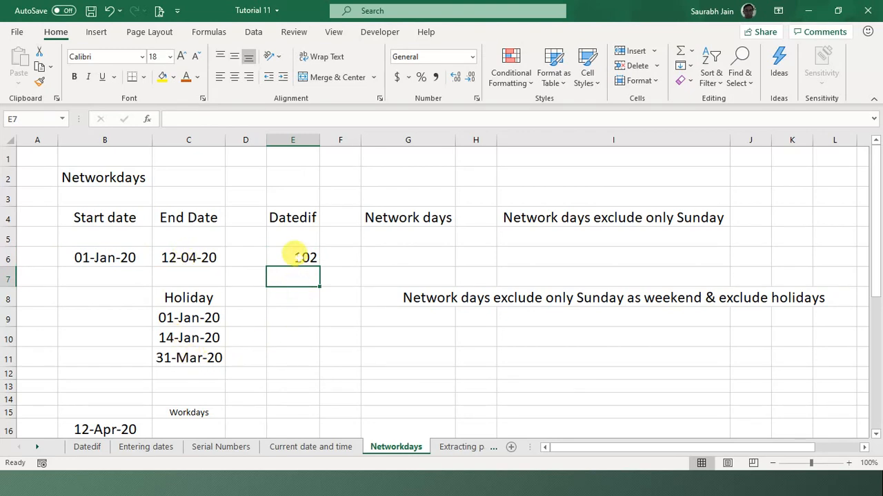
pyautogui.click(293, 253)
# - Enter =NETWORKDAYS(B6,C6) in G6, returning 73 working days
pyautogui.click(410, 254)
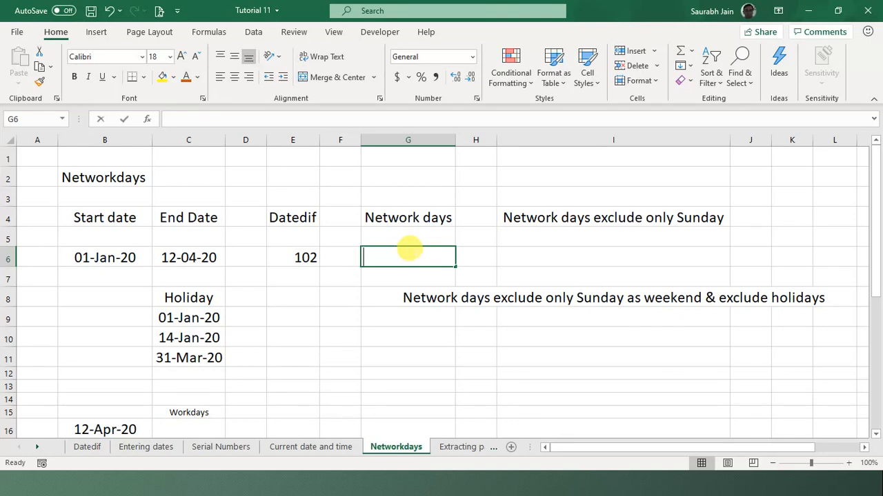
pyautogui.write('=net')
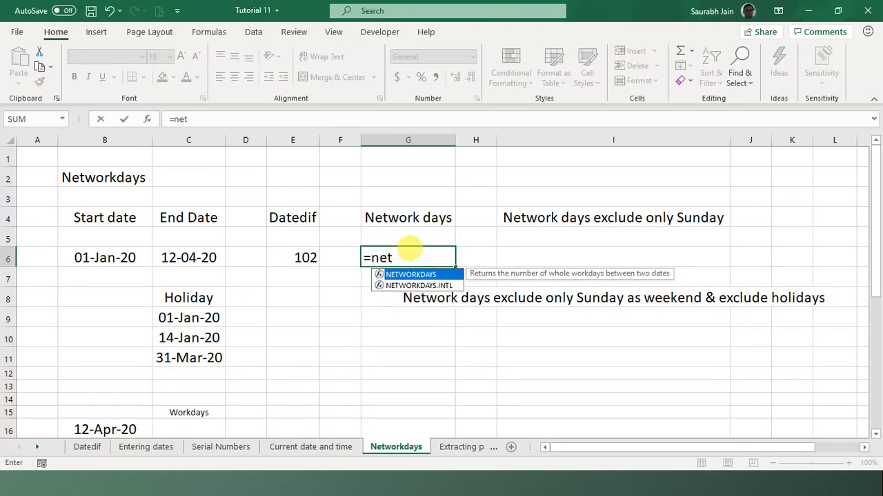
pyautogui.doubleClick(430, 274)
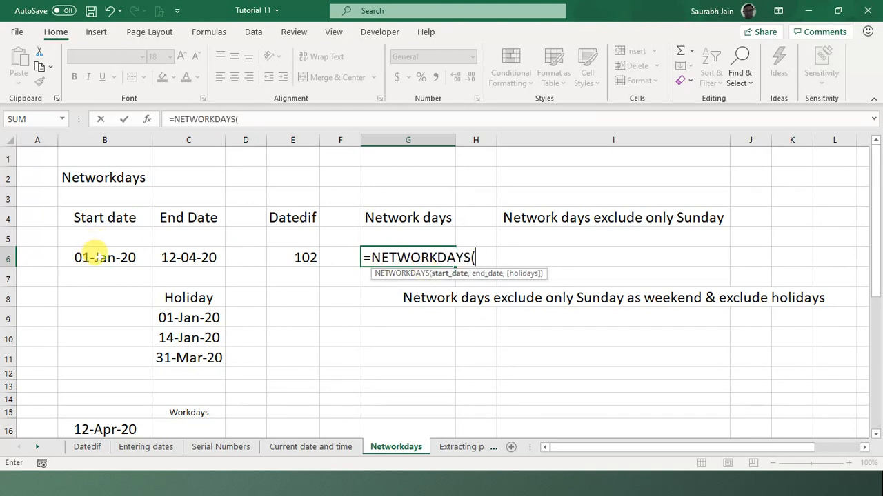
pyautogui.click(95, 252)
pyautogui.write(',')
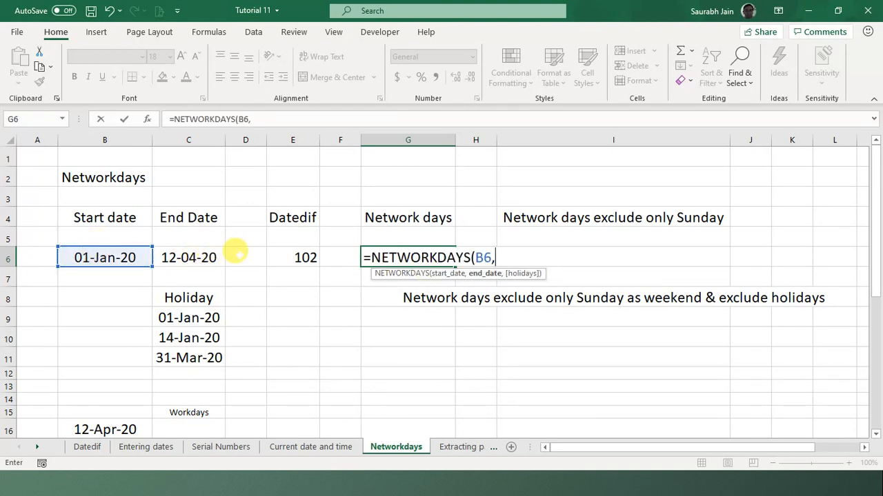
pyautogui.click(191, 262)
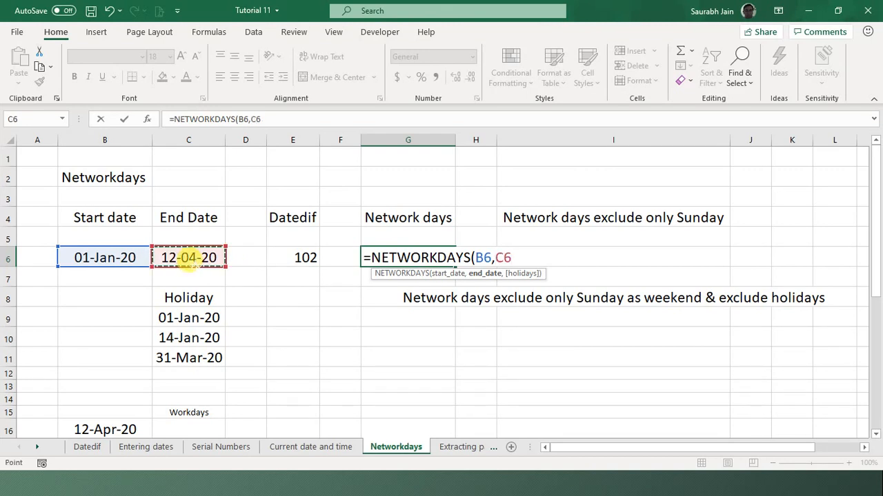
pyautogui.write(')')
pyautogui.press('Return')
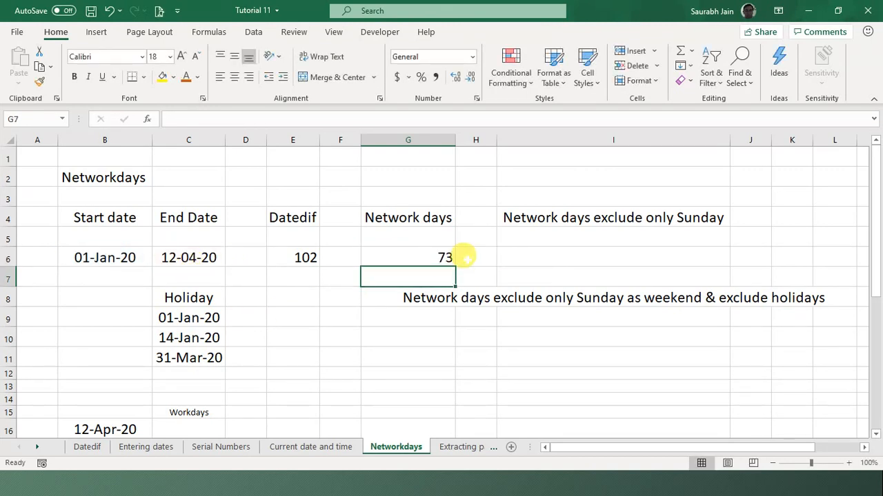
pyautogui.click(417, 254)
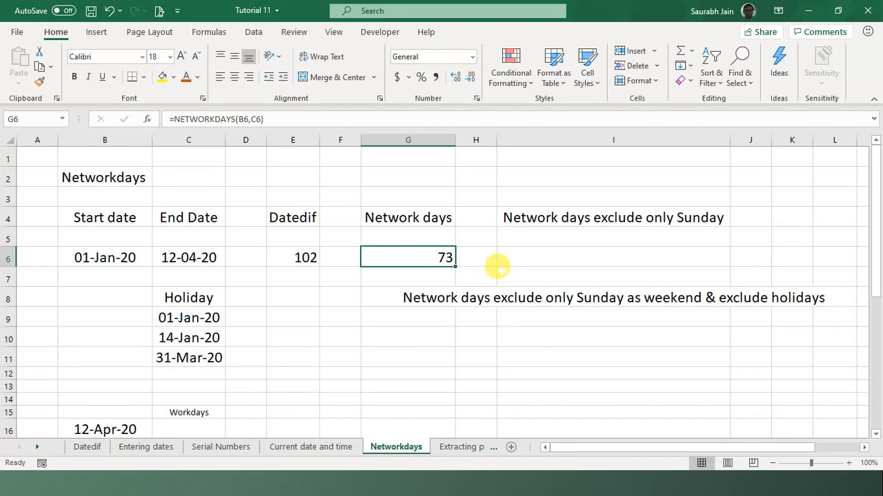
pyautogui.click(408, 276)
pyautogui.write('=')
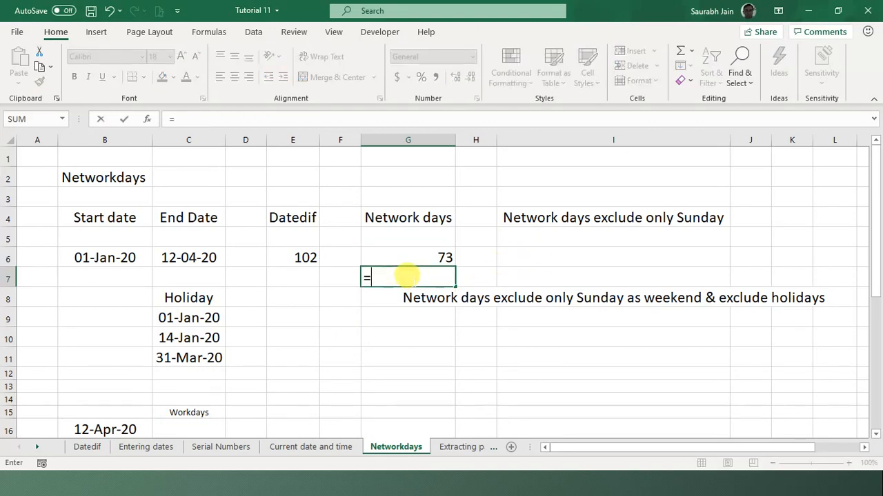
pyautogui.click(283, 252)
pyautogui.write('-')
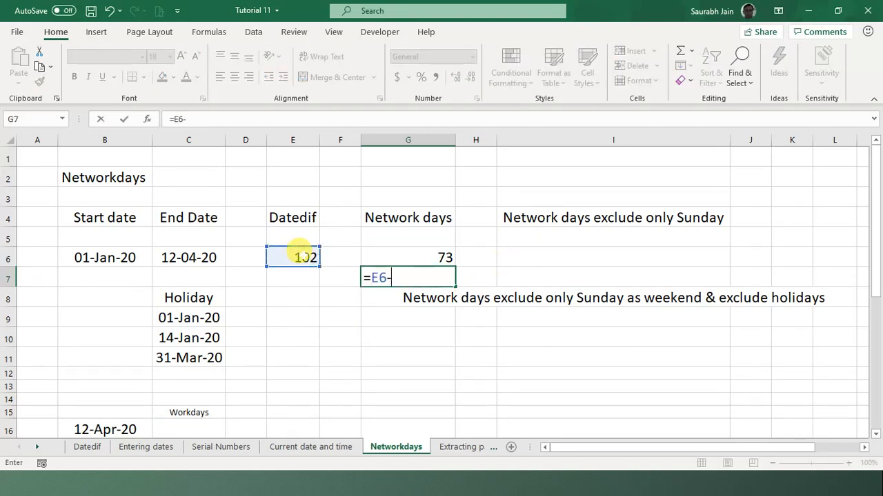
pyautogui.click(391, 257)
pyautogui.press('Return')
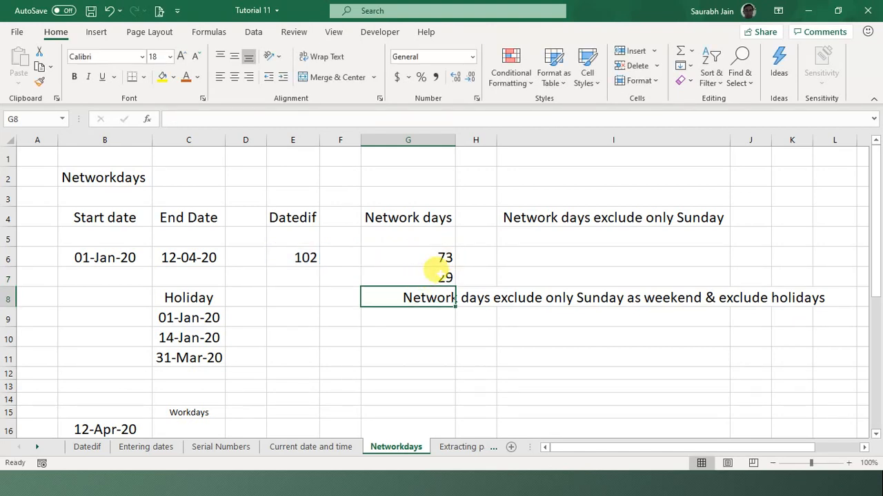
pyautogui.click(438, 276)
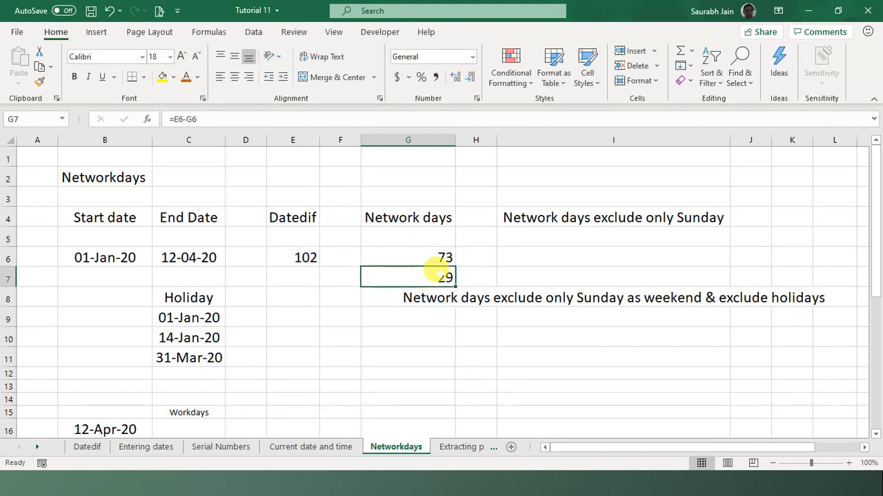
pyautogui.press('Delete')
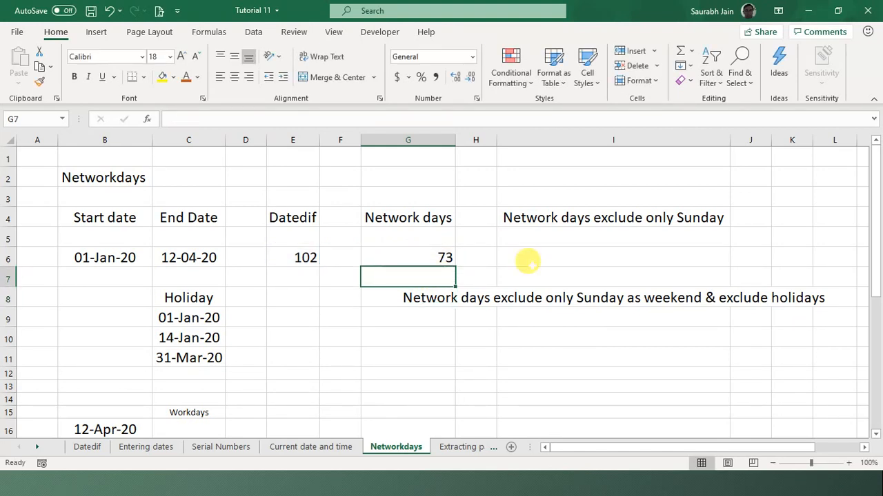
pyautogui.click(589, 254)
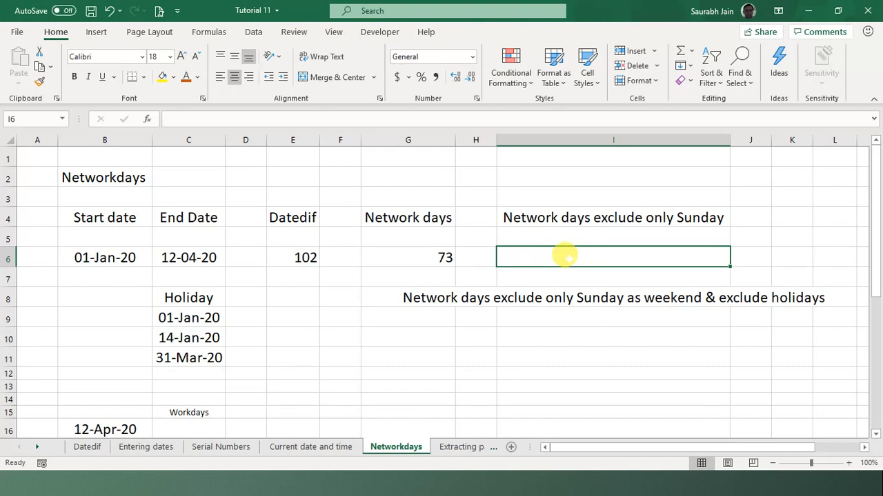
# - Clear the faulty #NAME? entry from I6
pyautogui.write('=net')
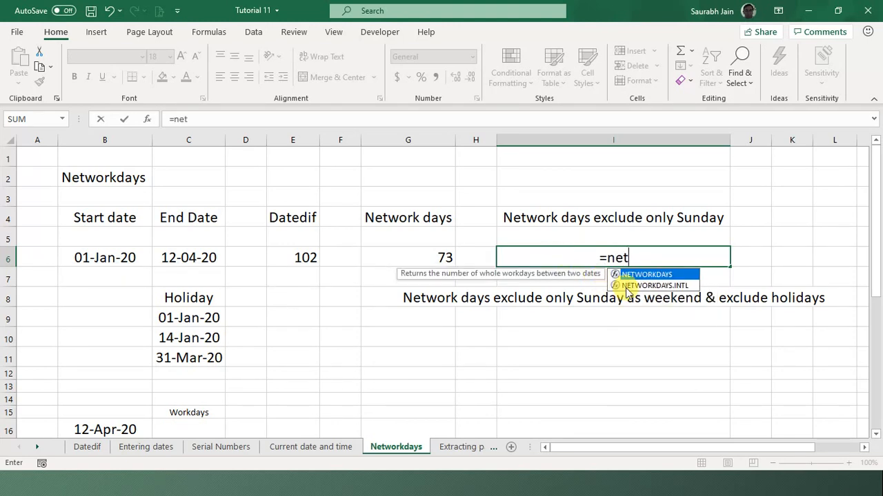
pyautogui.doubleClick(660, 291)
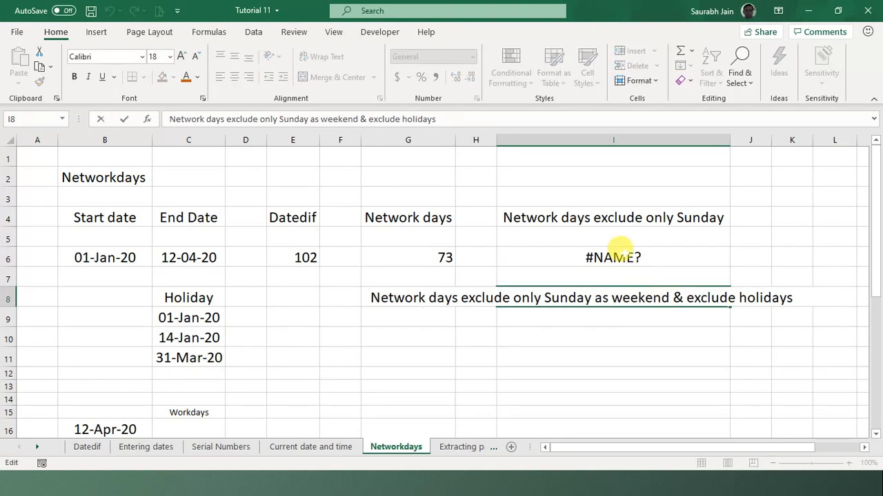
pyautogui.click(616, 244)
pyautogui.press('Delete')
# - Enter =NETWORKDAYS.INTL(B6,C6,11) in I6 with a Sunday-only weekend, giving 88
pyautogui.write('=')
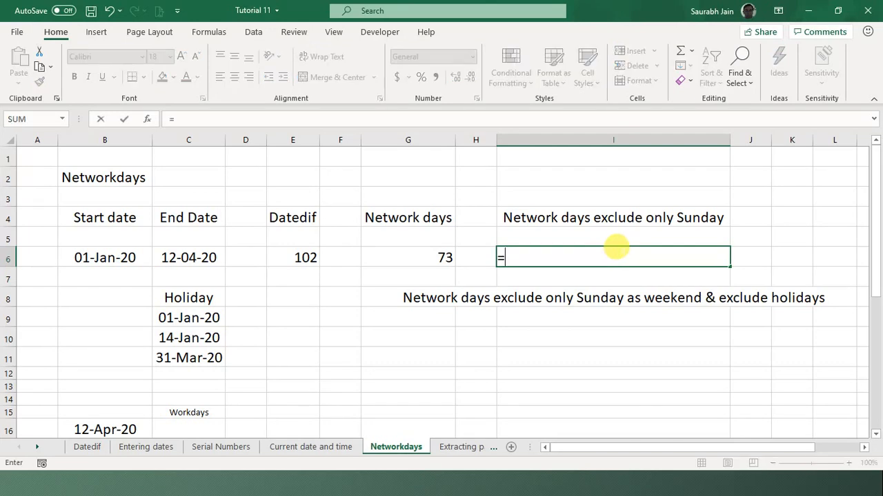
pyautogui.write('net')
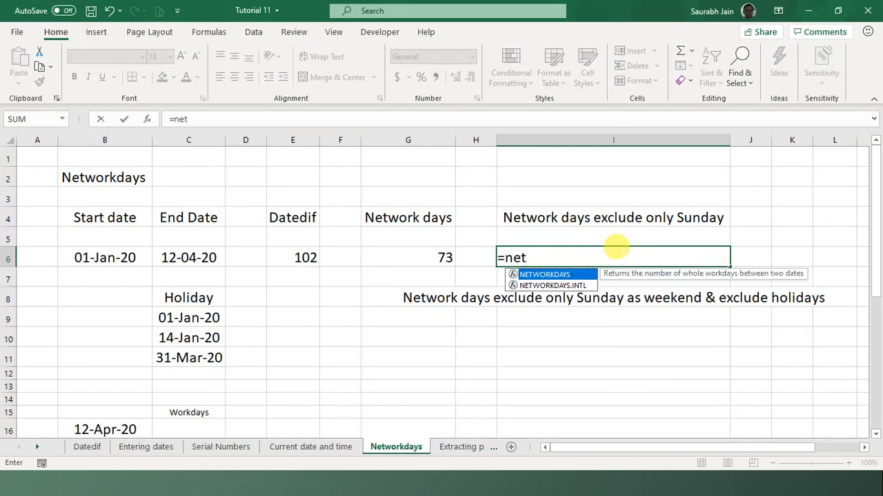
pyautogui.click(555, 288)
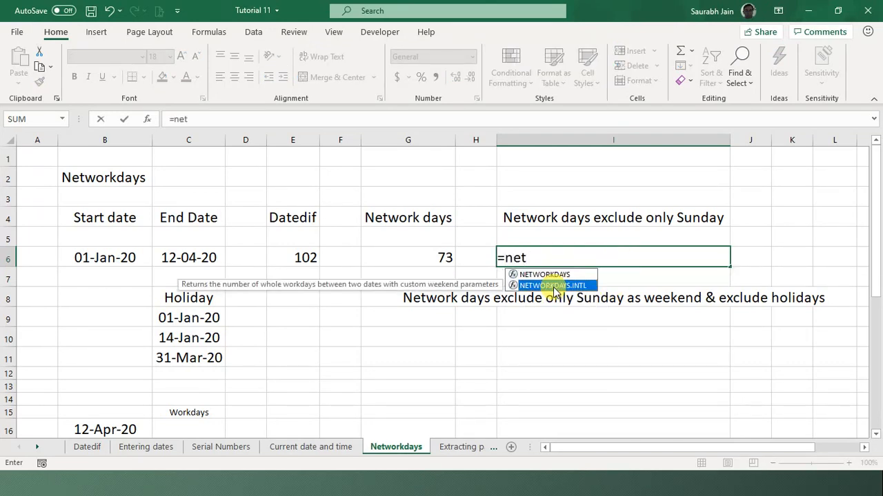
pyautogui.doubleClick(554, 286)
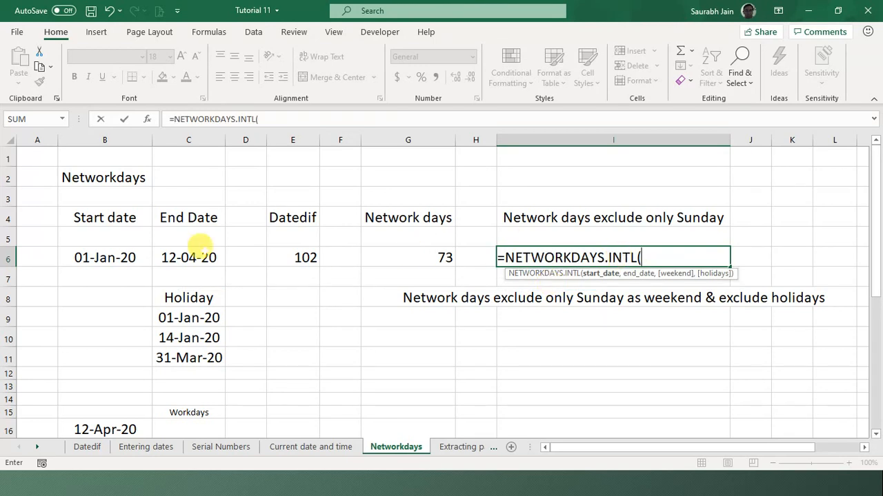
pyautogui.click(92, 248)
pyautogui.write(',')
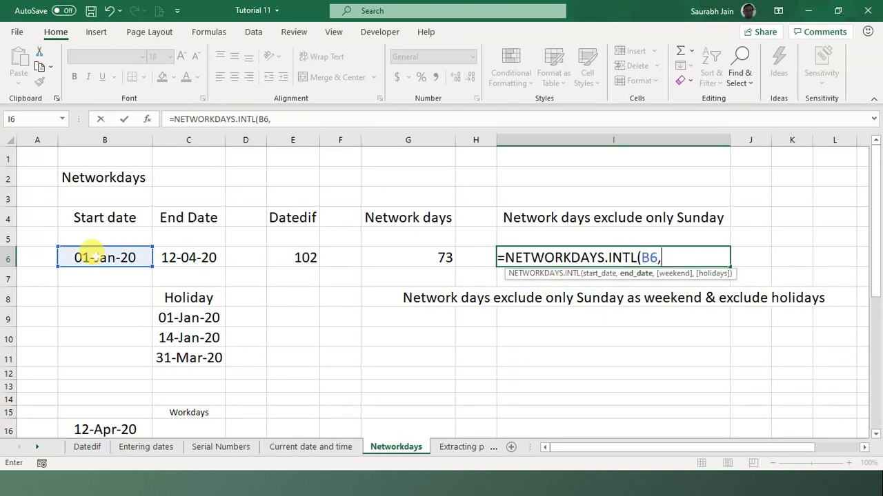
pyautogui.click(174, 253)
pyautogui.write(',')
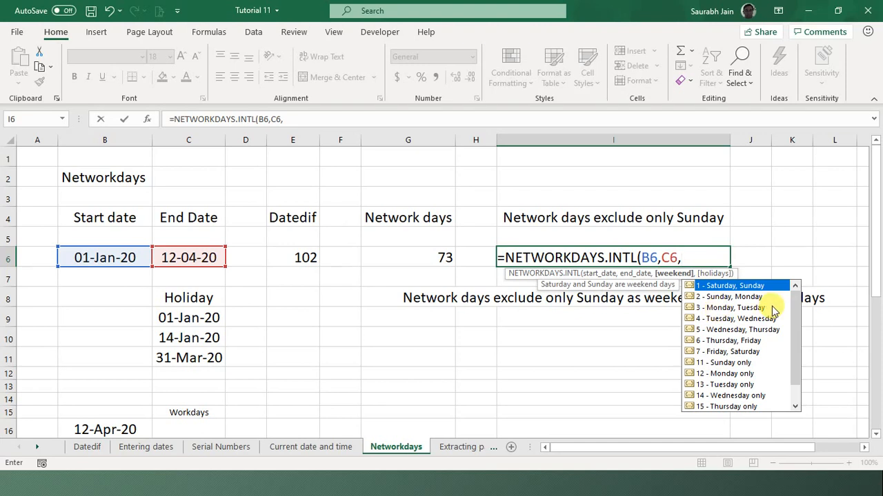
pyautogui.doubleClick(731, 364)
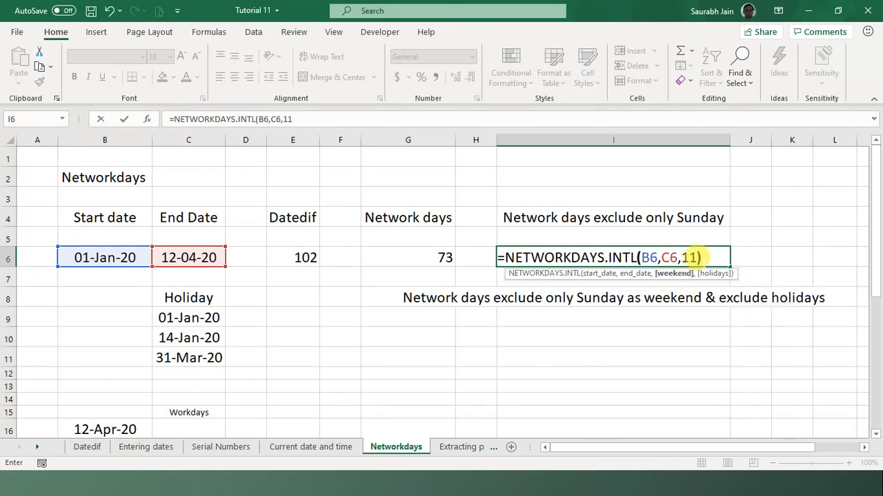
pyautogui.press('Return')
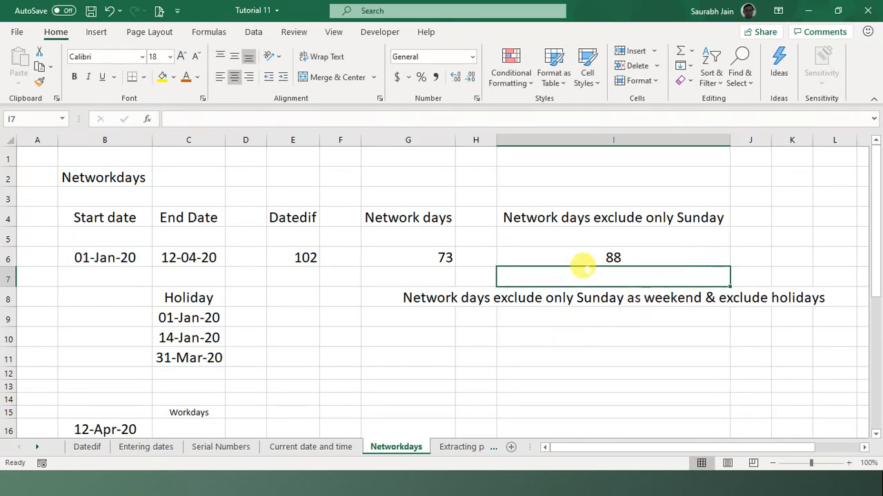
pyautogui.click(583, 257)
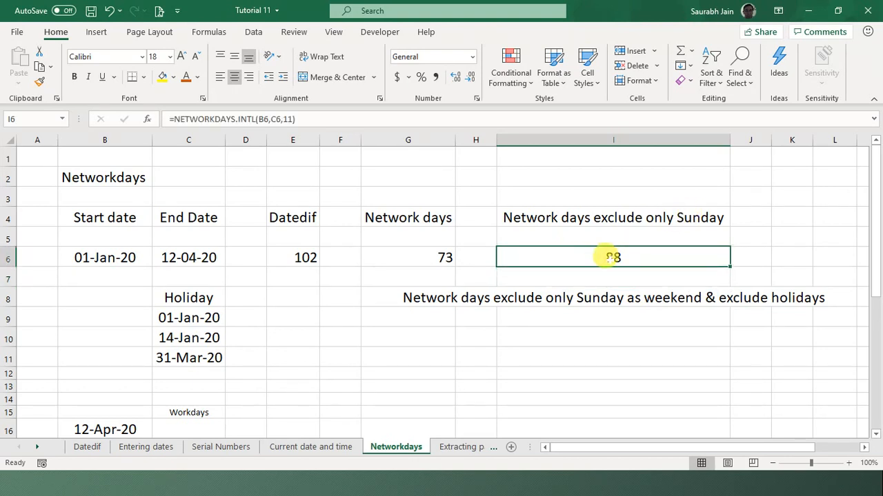
pyautogui.click(523, 330)
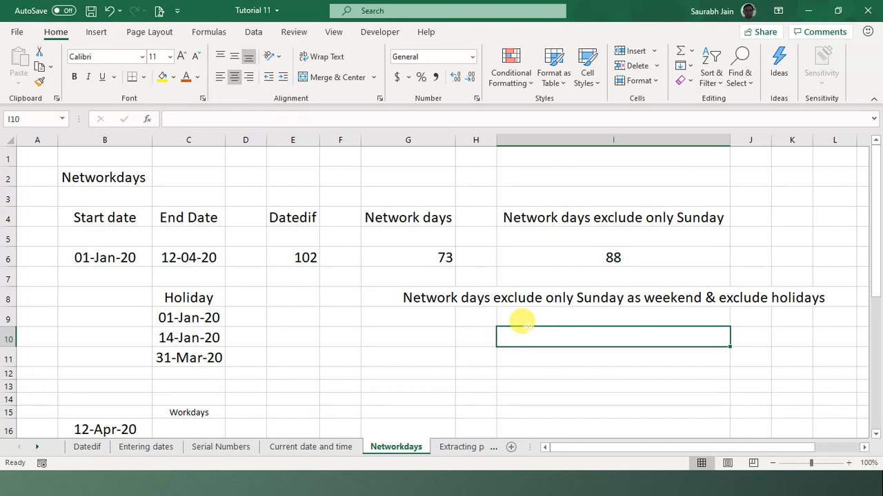
# - Check the row 8 heading and review the three holiday dates in C9:C11
pyautogui.press('Up')
pyautogui.press('Up')
pyautogui.press('Down')
pyautogui.press('Down')
pyautogui.press('Up')
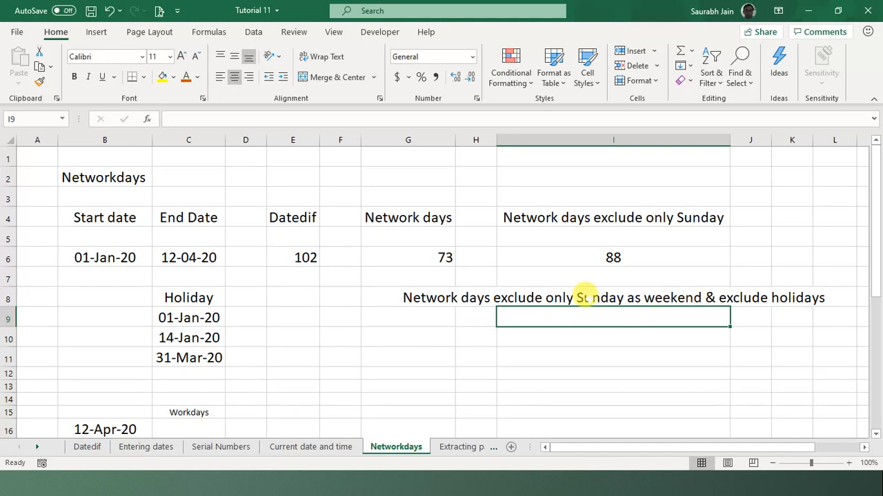
pyautogui.click(585, 297)
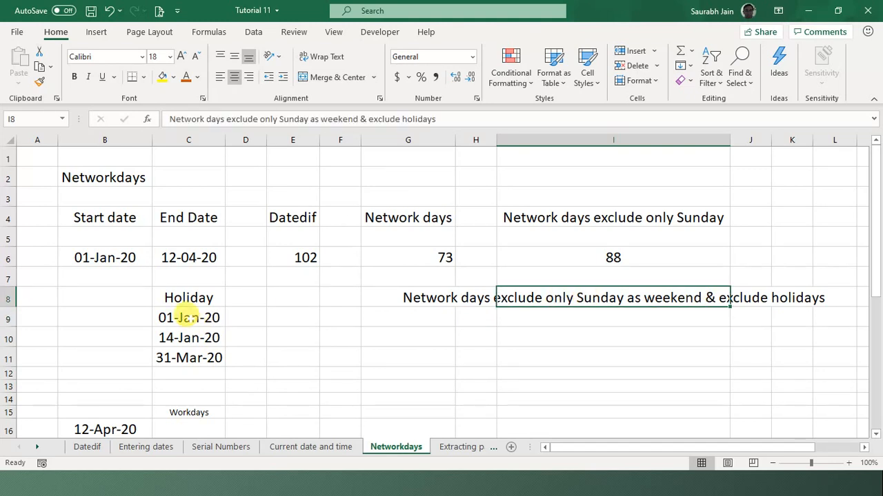
pyautogui.moveTo(186, 317); pyautogui.dragTo(185, 357)
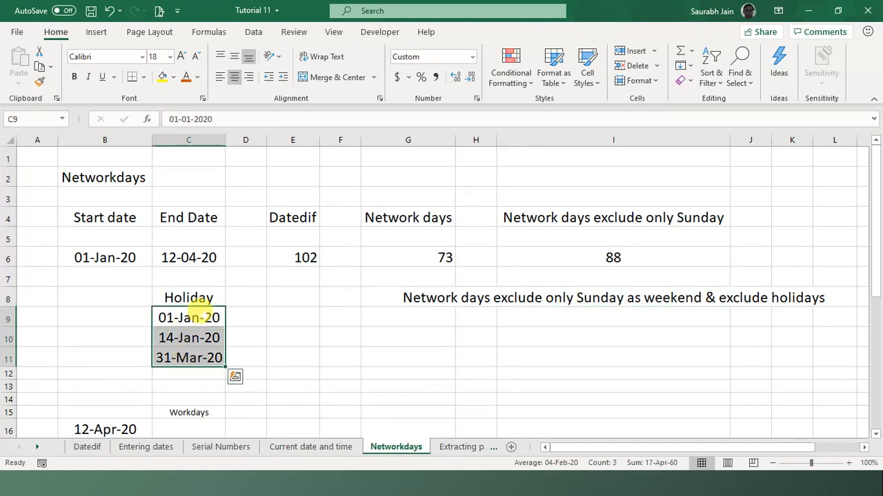
pyautogui.click(196, 315)
pyautogui.click(191, 337)
pyautogui.click(190, 350)
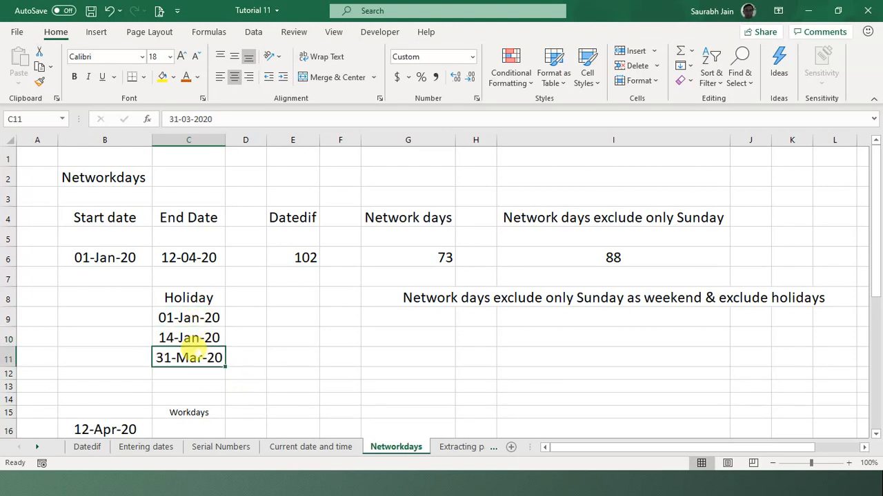
# - Enter =NETWORKDAYS.INTL(B6,C6,11,C9:C11) in I9, excluding Sundays and holidays to give 85
pyautogui.click(564, 314)
pyautogui.write('=')
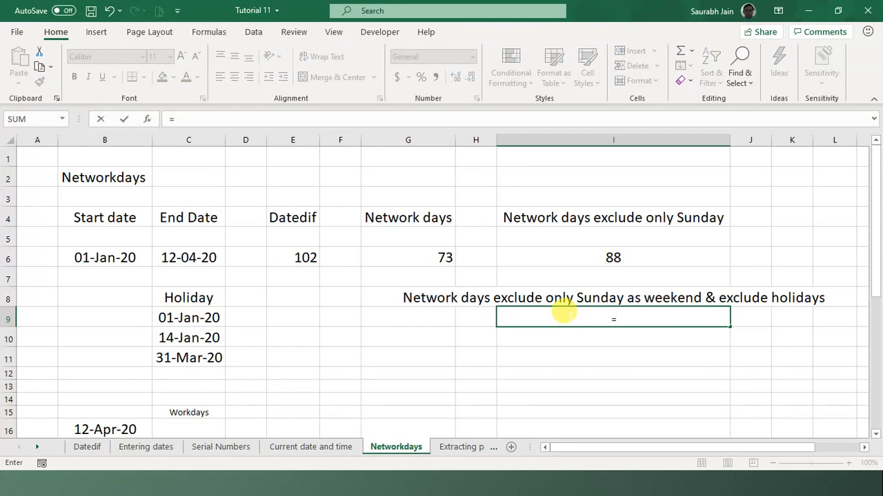
pyautogui.write('ne')
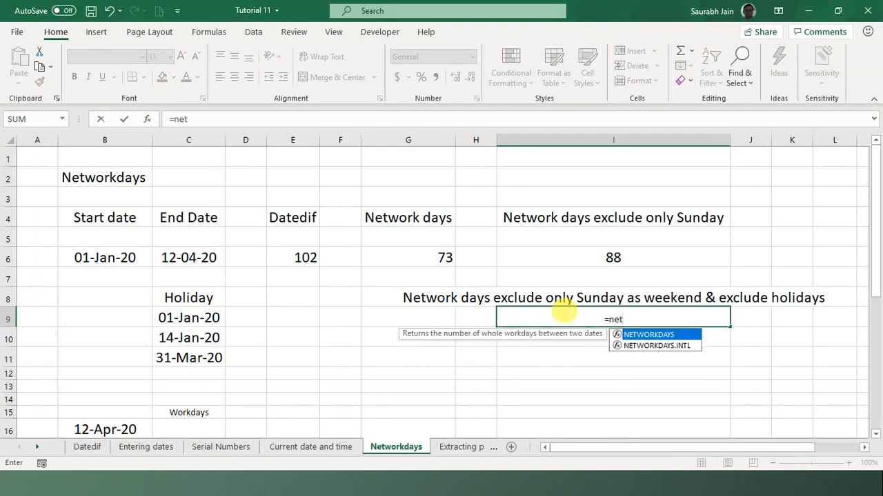
pyautogui.write('t')
pyautogui.doubleClick(648, 346)
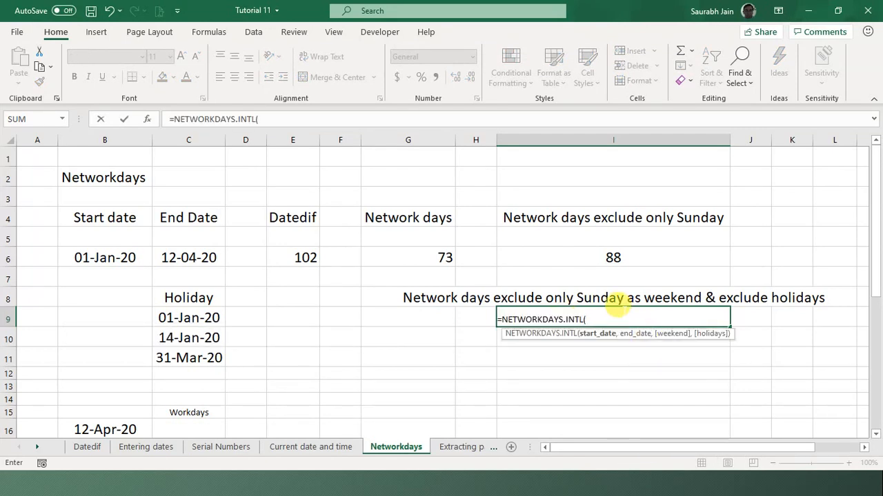
pyautogui.click(123, 256)
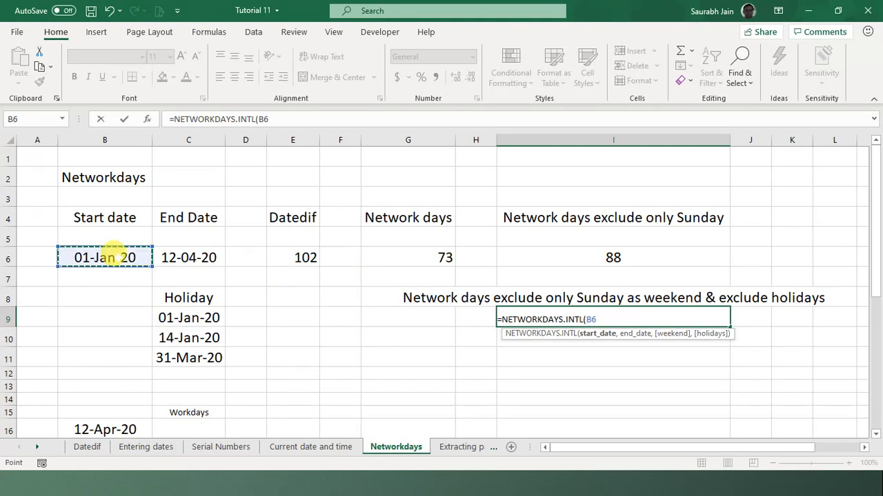
pyautogui.write(',')
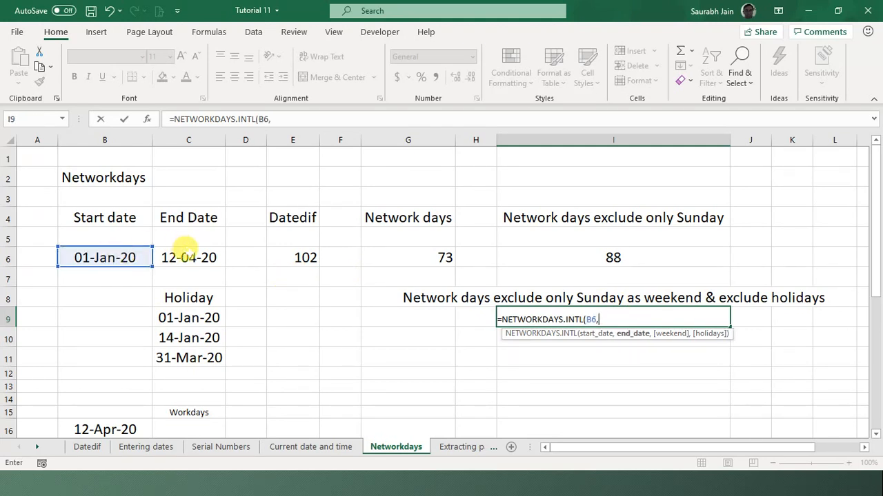
pyautogui.click(187, 249)
pyautogui.write(',')
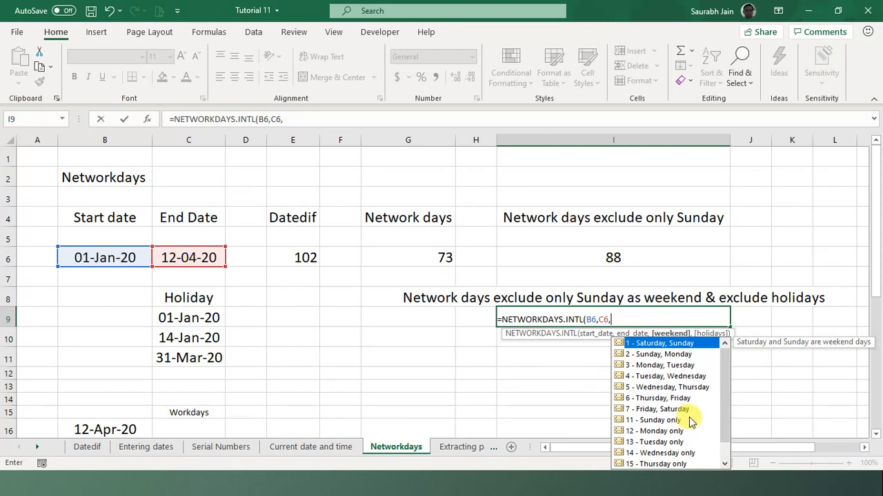
pyautogui.doubleClick(662, 422)
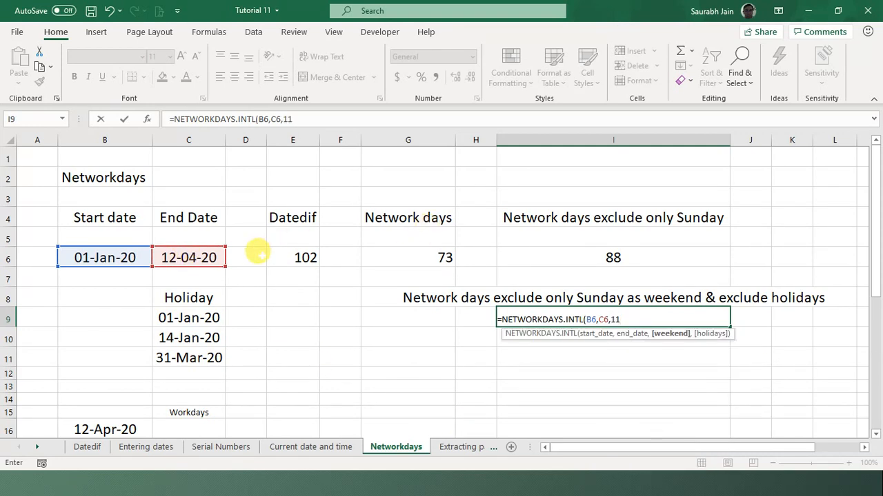
pyautogui.click(329, 116)
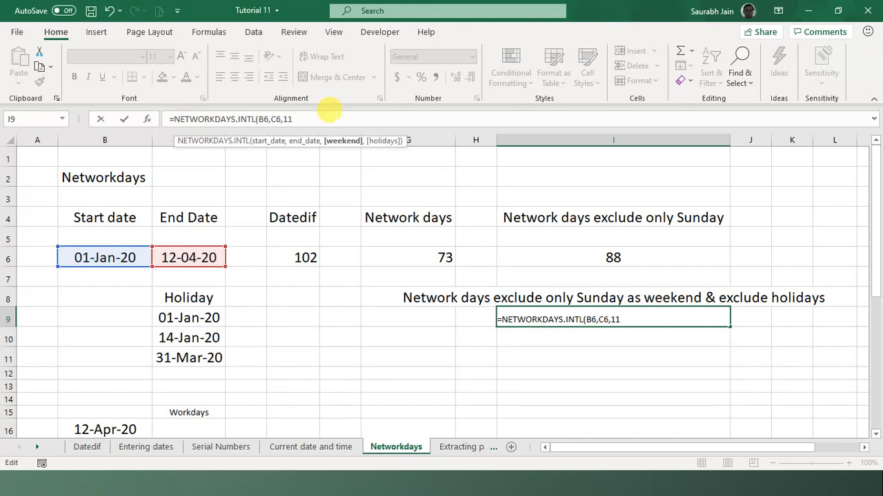
pyautogui.write(',')
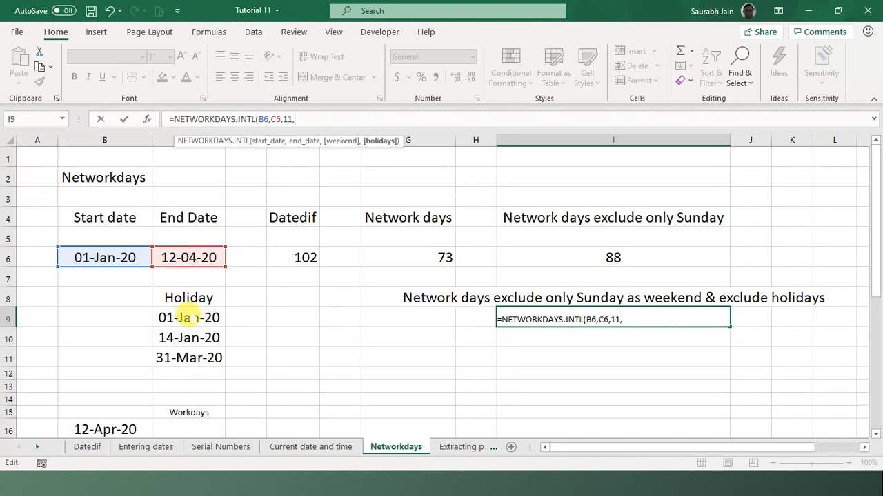
pyautogui.moveTo(187, 318); pyautogui.dragTo(191, 357)
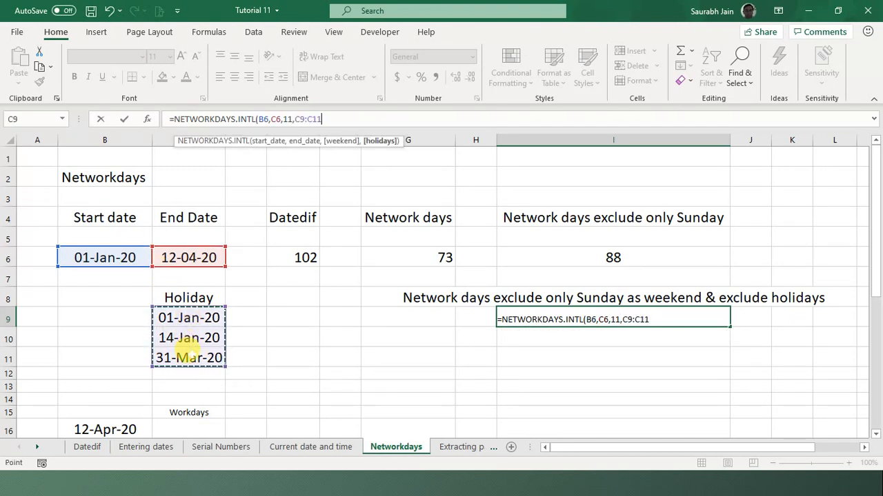
pyautogui.click(384, 114)
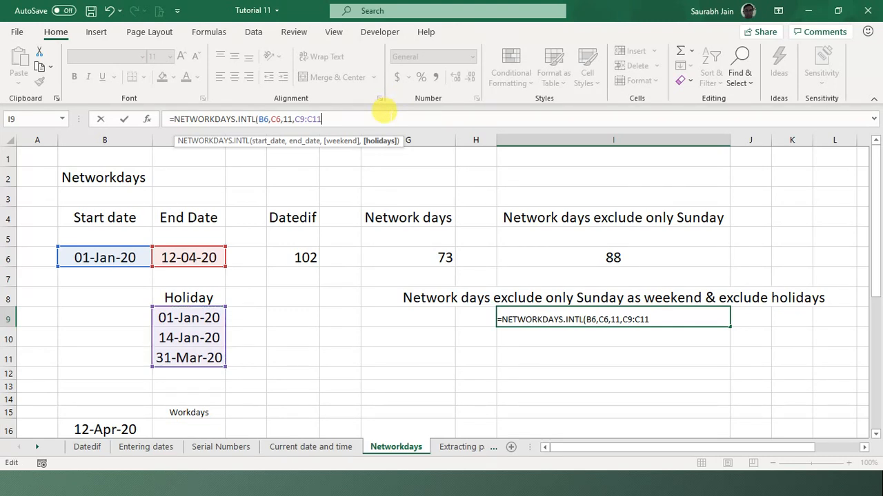
pyautogui.write(')')
pyautogui.press('Return')
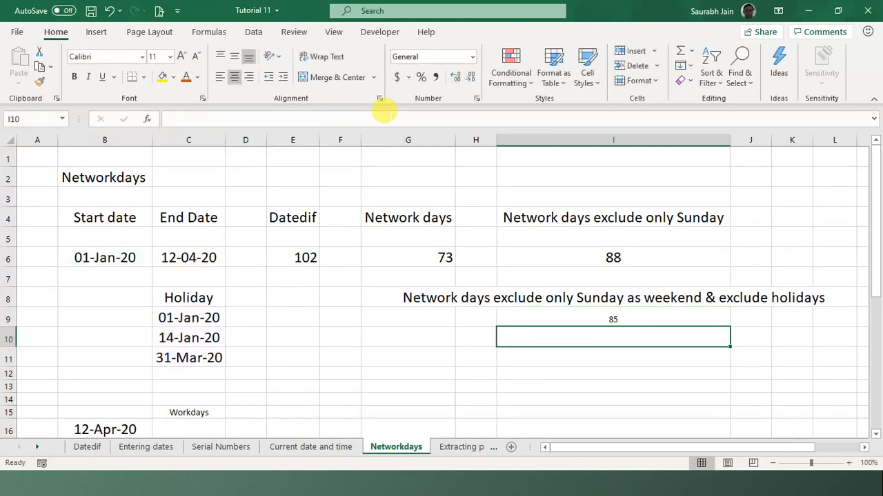
# - Compare the holiday-aware I9 formula with the Sunday-only I6 formula and the holiday dates
pyautogui.click(613, 316)
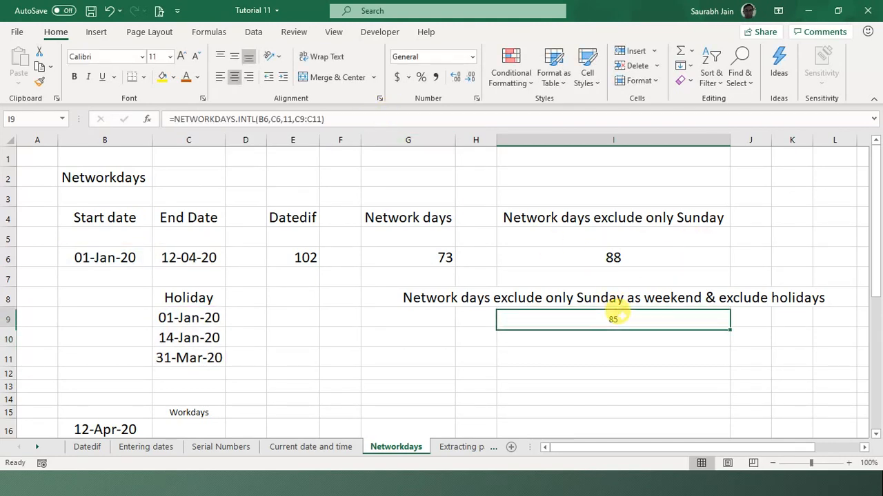
pyautogui.click(615, 256)
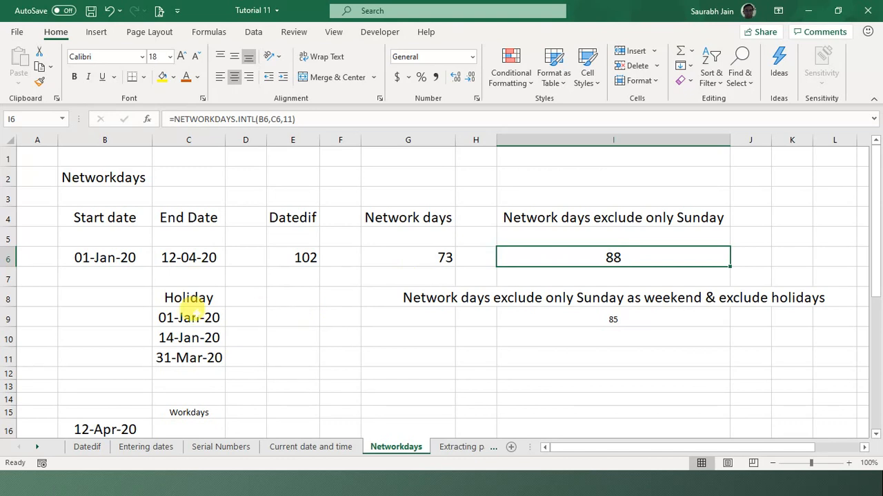
pyautogui.moveTo(189, 318); pyautogui.dragTo(188, 356)
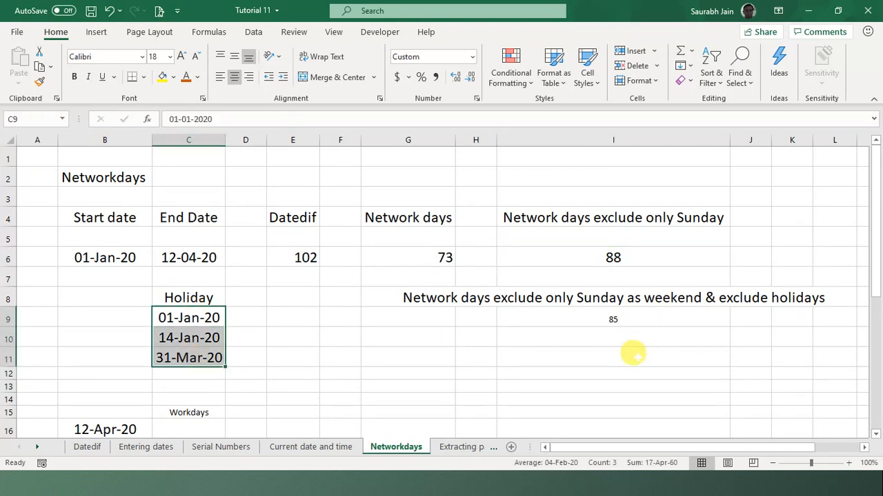
pyautogui.click(613, 318)
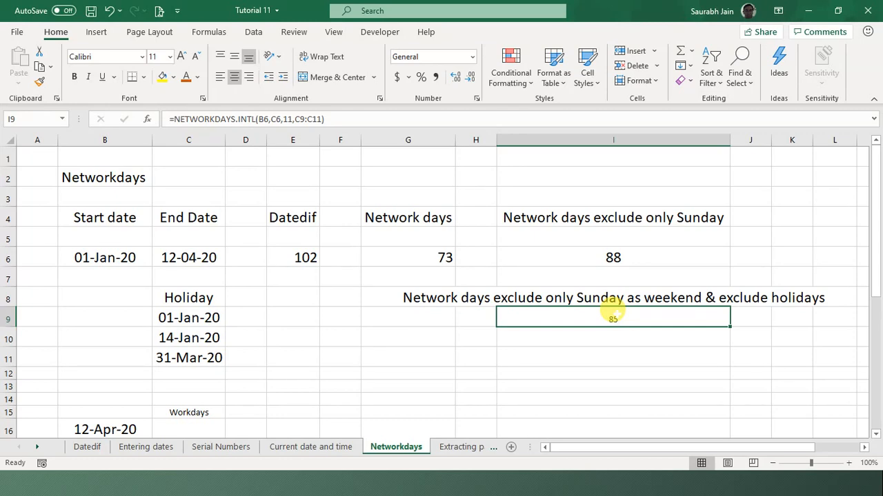
pyautogui.press('Down')
pyautogui.press('Down')
pyautogui.press('Down')
pyautogui.press('Down')
pyautogui.press('Down')
pyautogui.press('Down')
pyautogui.press('Down')
pyautogui.press('Down')
pyautogui.press('Down')
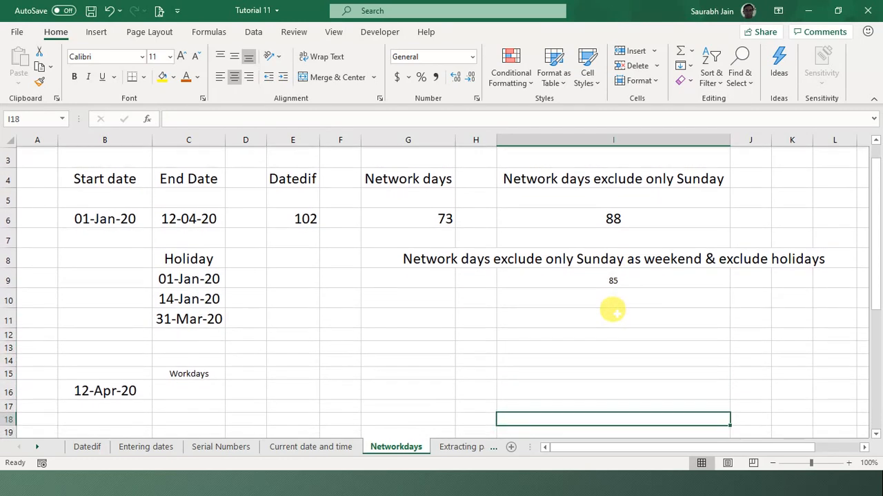
# - Move along row 16 to check the 12-Apr-20 TODAY date in B16
pyautogui.press('Down')
pyautogui.press('Down')
pyautogui.press('Down')
pyautogui.press('Up')
pyautogui.press('Up')
pyautogui.press('Up')
pyautogui.press('Up')
pyautogui.press('Up')
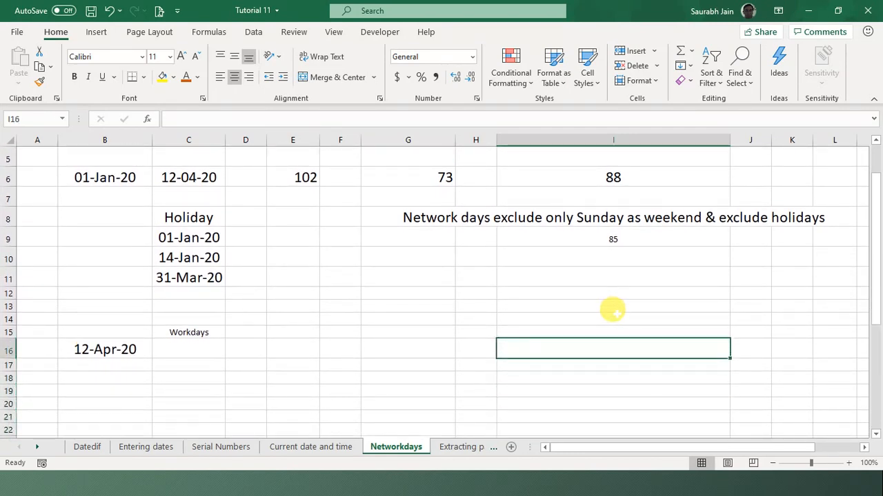
pyautogui.press('Left')
pyautogui.press('Left')
pyautogui.press('Left')
pyautogui.press('Left')
pyautogui.press('Left')
pyautogui.press('Left')
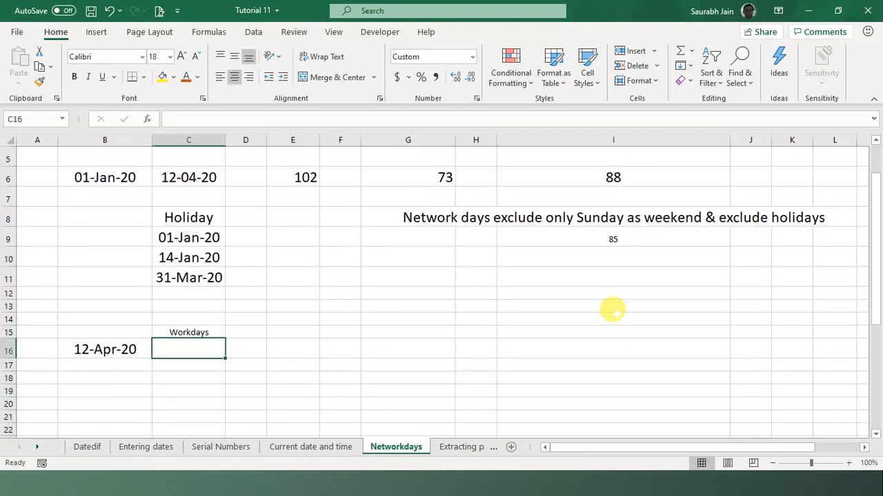
pyautogui.press('Left')
pyautogui.press('Right')
pyautogui.press('Left')
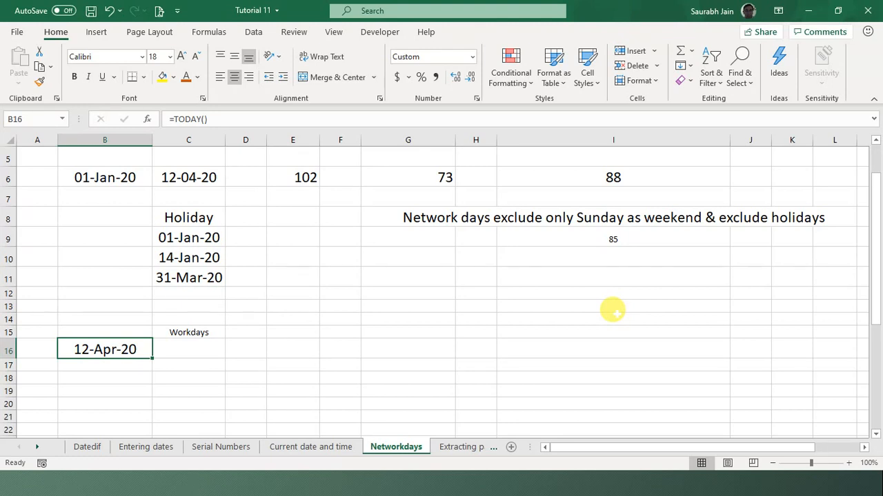
# - Start a =workdays( formula in C16, then cancel and clear it
pyautogui.click(197, 350)
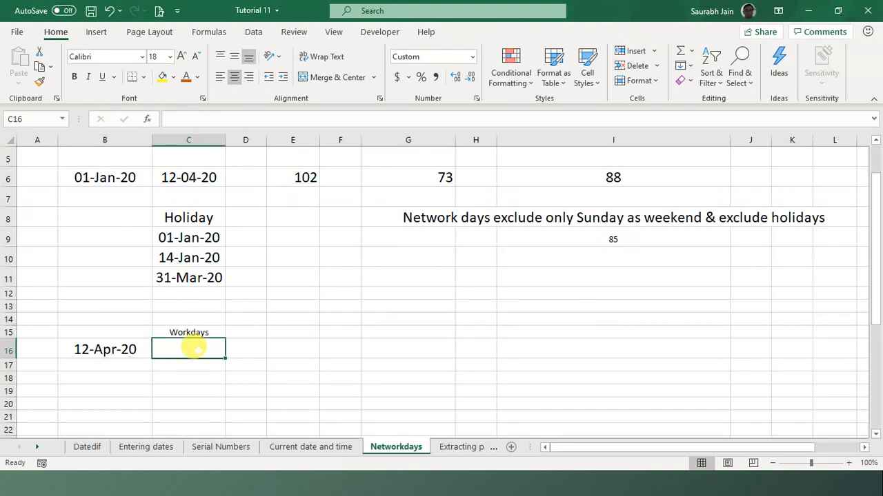
pyautogui.write('=wor')
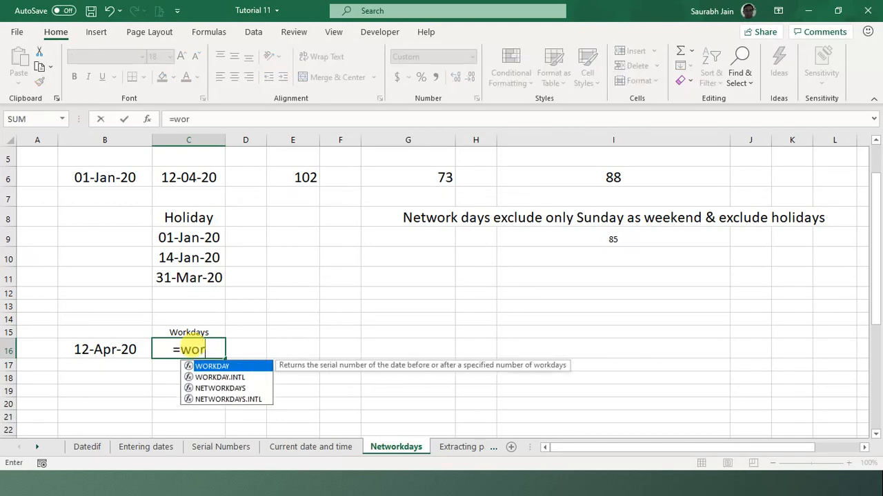
pyautogui.write('kdays')
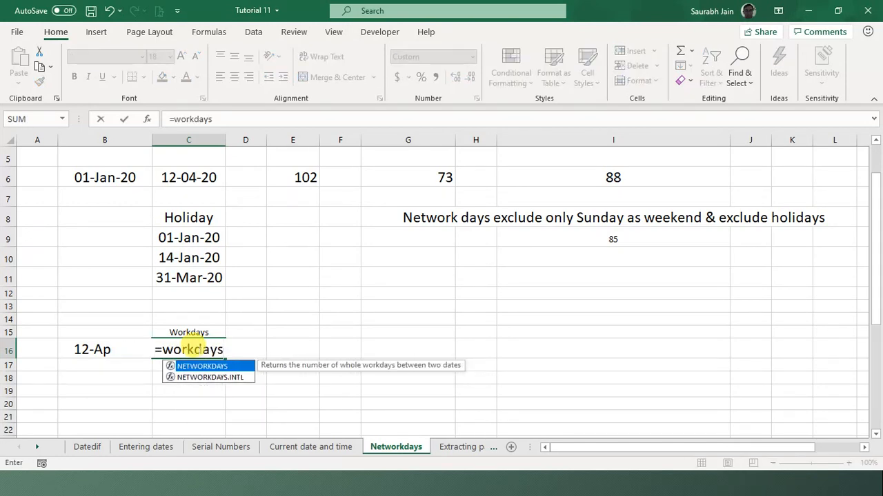
pyautogui.write('(')
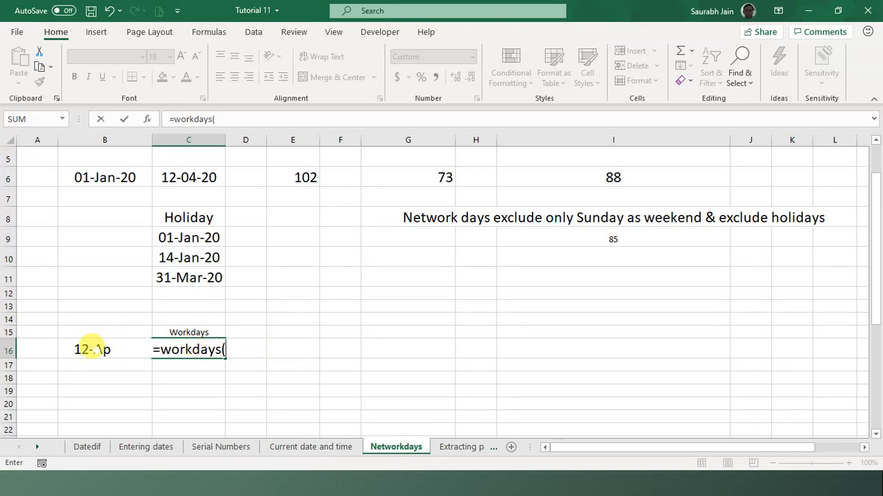
pyautogui.click(92, 349)
pyautogui.write(',')
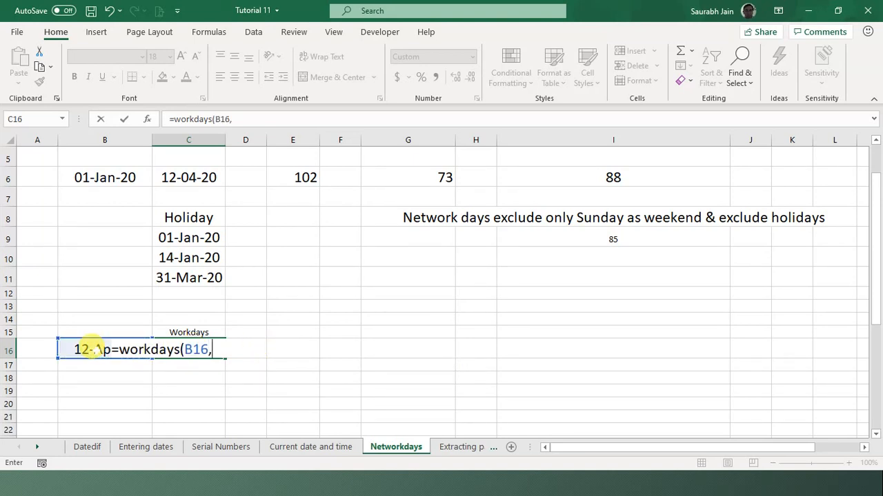
pyautogui.press('Escape')
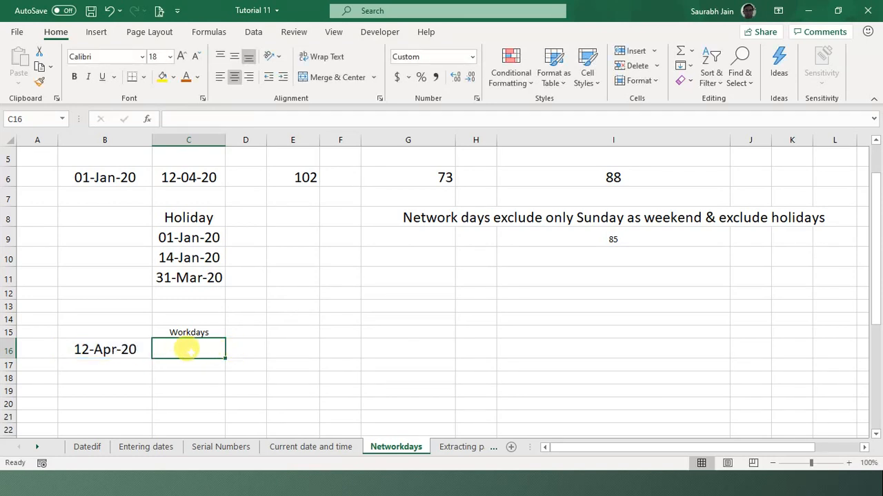
pyautogui.write('wor')
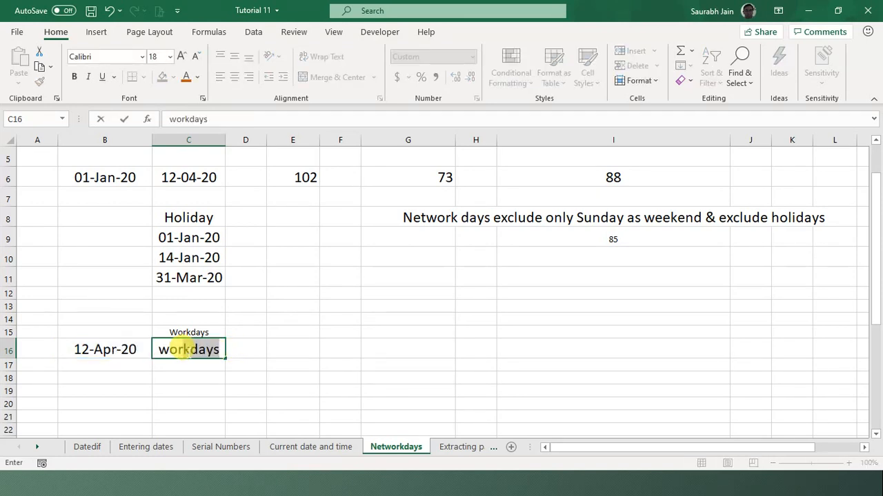
pyautogui.write('kday')
pyautogui.press('BackSpace')
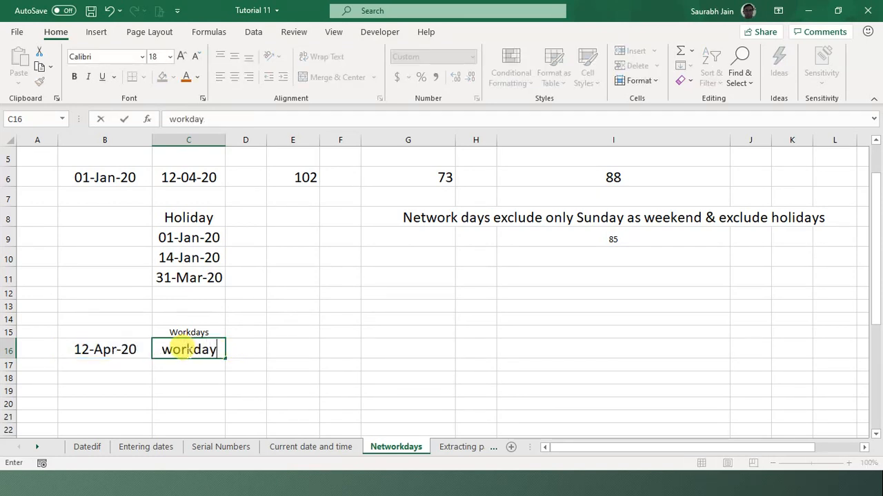
pyautogui.press('BackSpace')
pyautogui.press('BackSpace')
pyautogui.press('BackSpace')
pyautogui.press('BackSpace')
pyautogui.press('BackSpace')
pyautogui.press('BackSpace')
pyautogui.press('BackSpace')
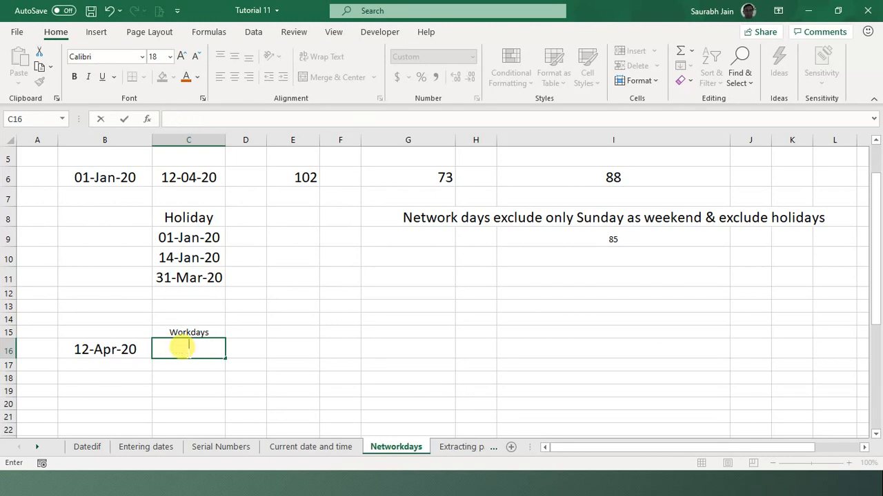
# - Enter =WORKDAY(B16,10) in C16, returning 24-Apr-20
pyautogui.write('=work')
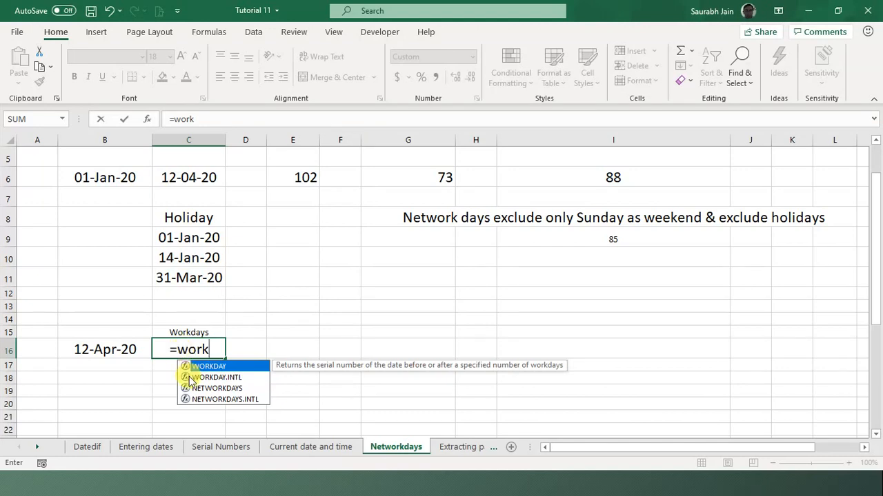
pyautogui.doubleClick(225, 368)
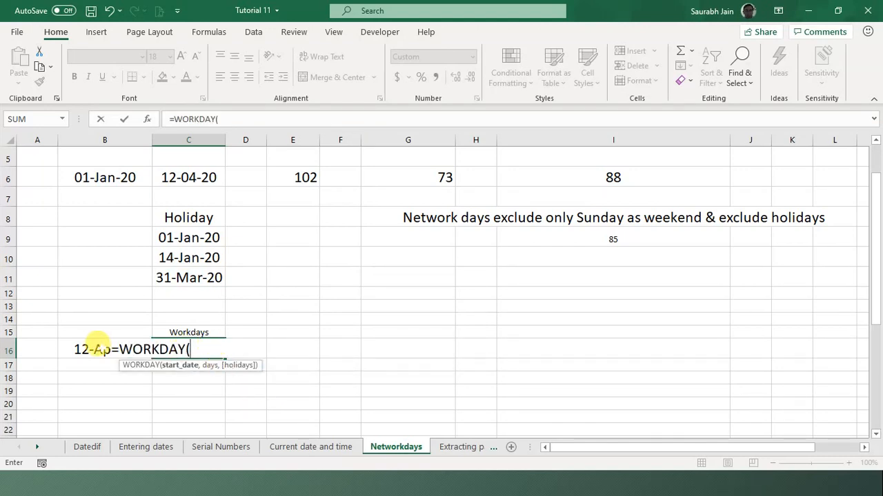
pyautogui.click(90, 348)
pyautogui.write(',10')
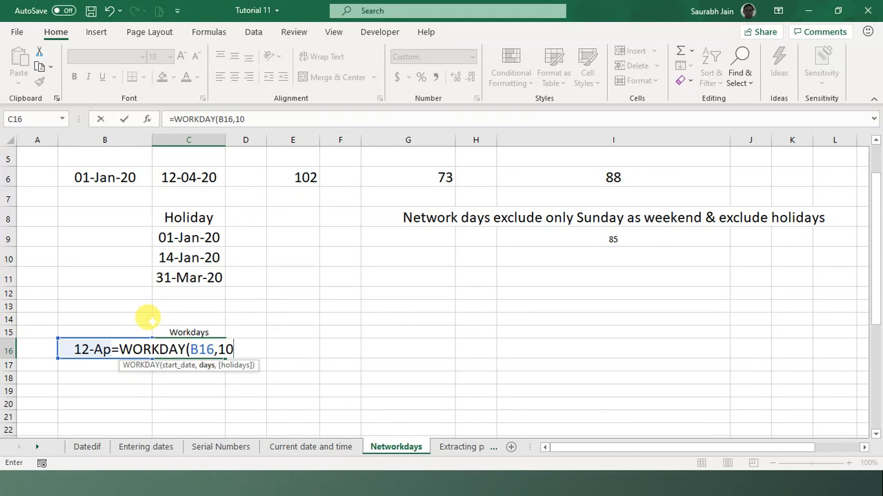
pyautogui.write(')')
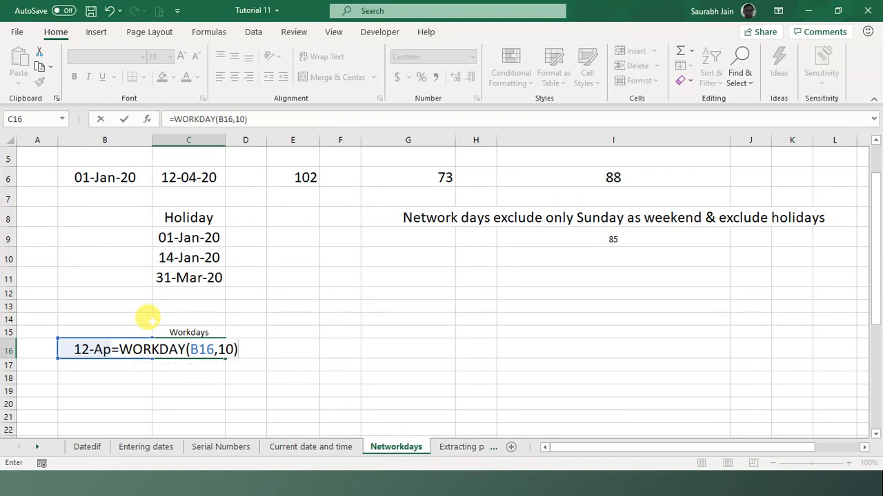
pyautogui.press('Return')
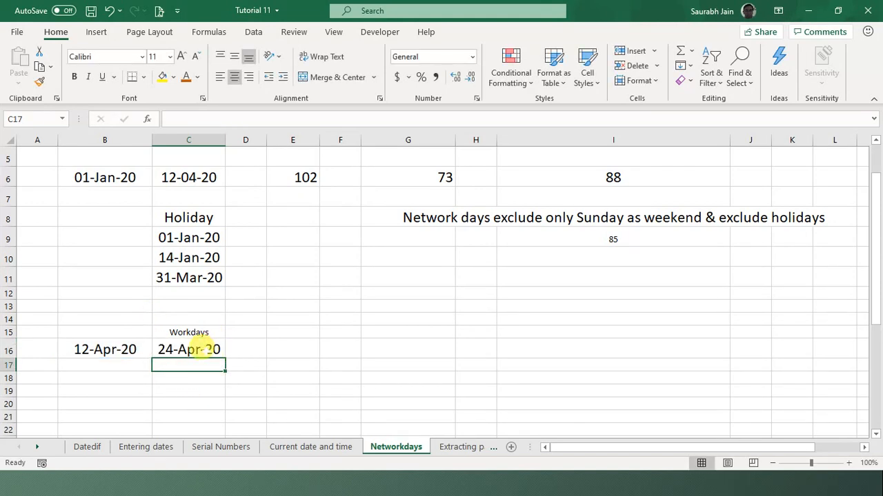
# - Review the WORKDAY formula in C16 and the start date formula in B16
pyautogui.click(197, 348)
pyautogui.click(310, 350)
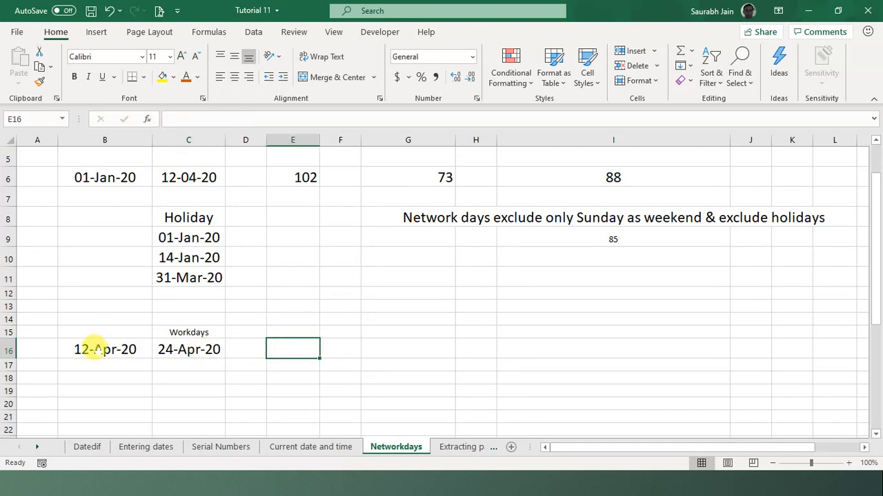
pyautogui.click(95, 347)
pyautogui.click(174, 351)
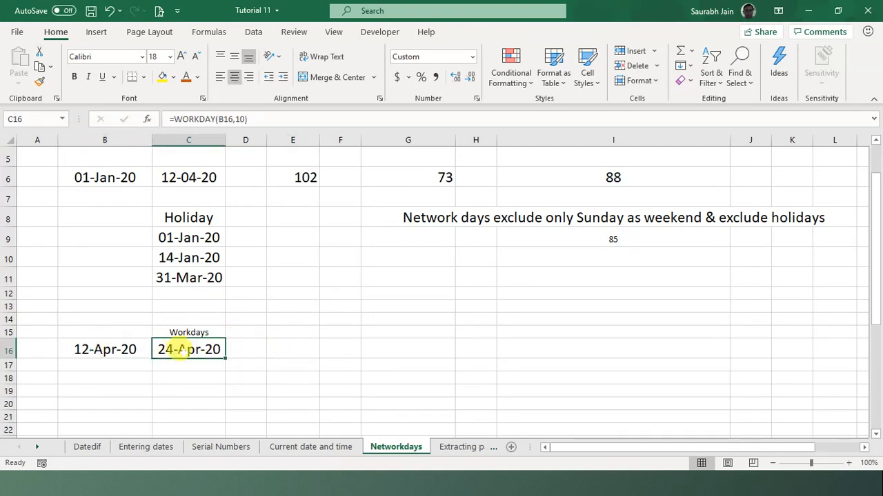
pyautogui.click(346, 328)
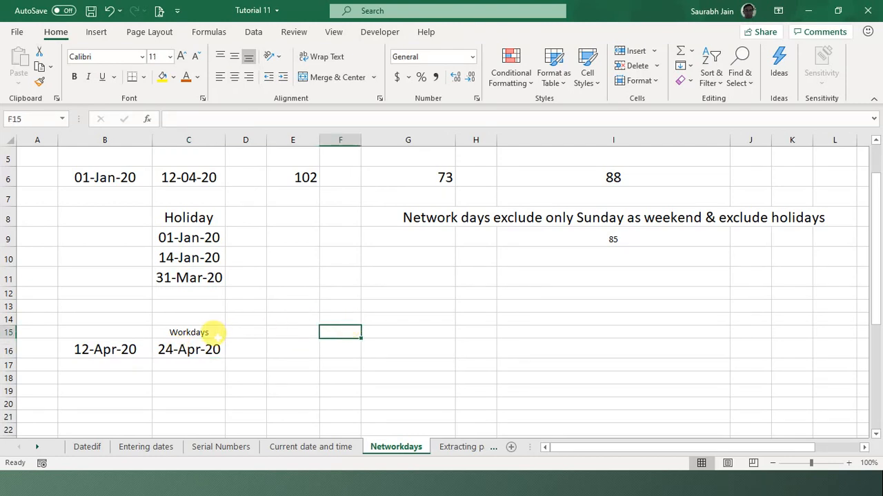
pyautogui.click(165, 353)
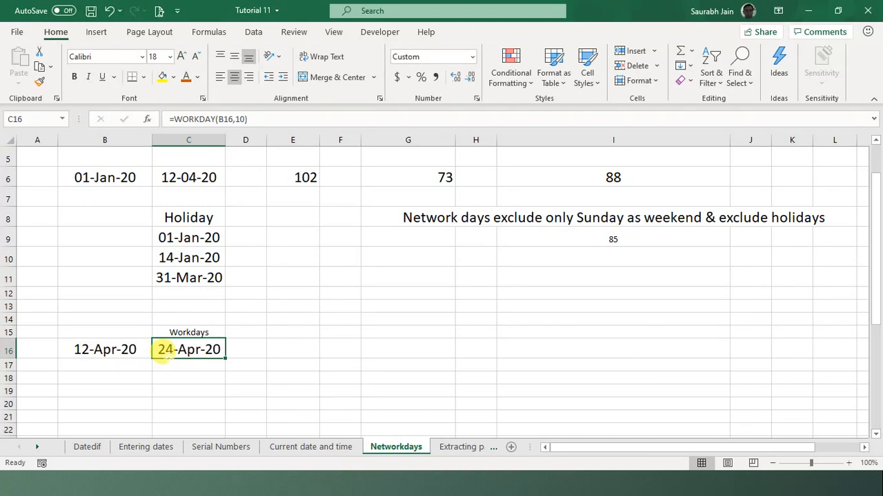
# - Browse the date rows, then bring up the 'Calculate number of workdays between dates' slide
pyautogui.press('Down')
pyautogui.press('Down')
pyautogui.press('Down')
pyautogui.press('Down')
pyautogui.press('Down')
pyautogui.press('Down')
pyautogui.press('Down')
pyautogui.press('Down')
pyautogui.press('Down')
pyautogui.press('Down')
pyautogui.press('Down')
pyautogui.press('Down')
pyautogui.press('Down')
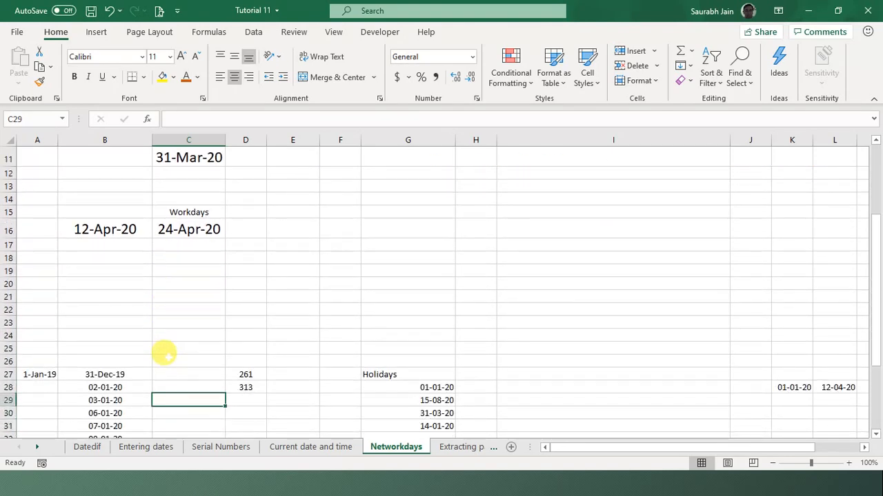
pyautogui.press('Up')
pyautogui.press('Up')
pyautogui.press('Up')
pyautogui.press('Up')
pyautogui.press('Up')
pyautogui.press('Up')
pyautogui.press('Up')
pyautogui.press('Up')
pyautogui.press('Up')
pyautogui.press('Up')
pyautogui.press('Up')
pyautogui.press('Up')
pyautogui.press('Up')
pyautogui.press('Up')
pyautogui.press('Up')
pyautogui.press('Up')
pyautogui.press('Up')
pyautogui.press('Up')
pyautogui.press('Up')
pyautogui.press('Up')
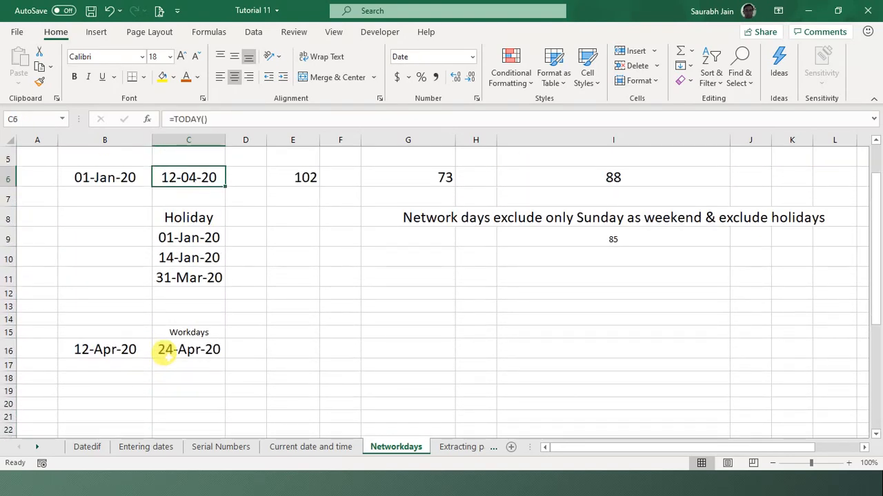
pyautogui.press('Down')
pyautogui.press('Down')
pyautogui.press('Down')
pyautogui.press('Down')
pyautogui.press('Down')
pyautogui.press('Down')
pyautogui.press('Down')
pyautogui.press('Down')
pyautogui.press('Down')
pyautogui.press('Down')
pyautogui.press('Down')
pyautogui.press('Down')
pyautogui.press('Down')
pyautogui.press('Down')
pyautogui.press('Down')
pyautogui.press('Down')
pyautogui.press('Down')
pyautogui.press('Down')
pyautogui.press('Down')
pyautogui.press('Down')
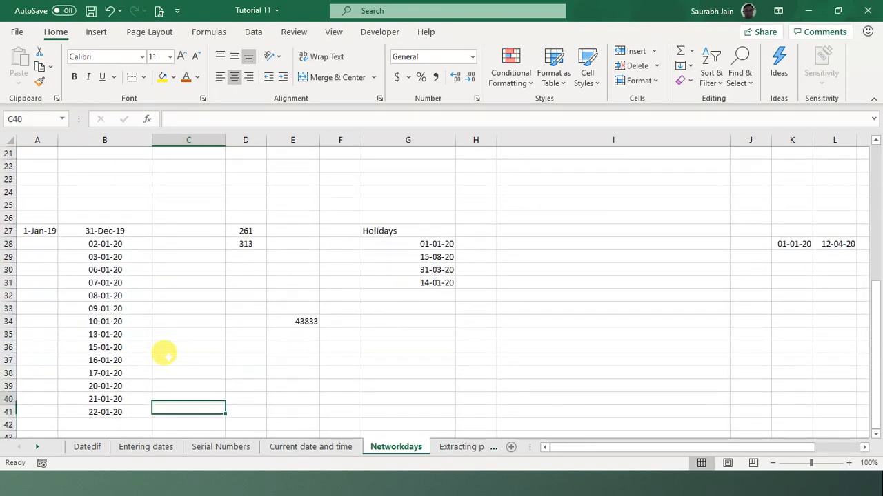
pyautogui.press('Up')
pyautogui.press('Up')
pyautogui.press('Up')
pyautogui.press('Up')
pyautogui.press('Up')
pyautogui.press('Up')
pyautogui.press('Up')
pyautogui.press('Up')
pyautogui.press('Up')
pyautogui.press('Up')
pyautogui.press('Up')
pyautogui.press('Up')
pyautogui.press('Up')
pyautogui.press('Up')
pyautogui.press('Up')
pyautogui.press('Up')
pyautogui.press('Up')
pyautogui.press('Up')
pyautogui.press('Up')
pyautogui.press('Up')
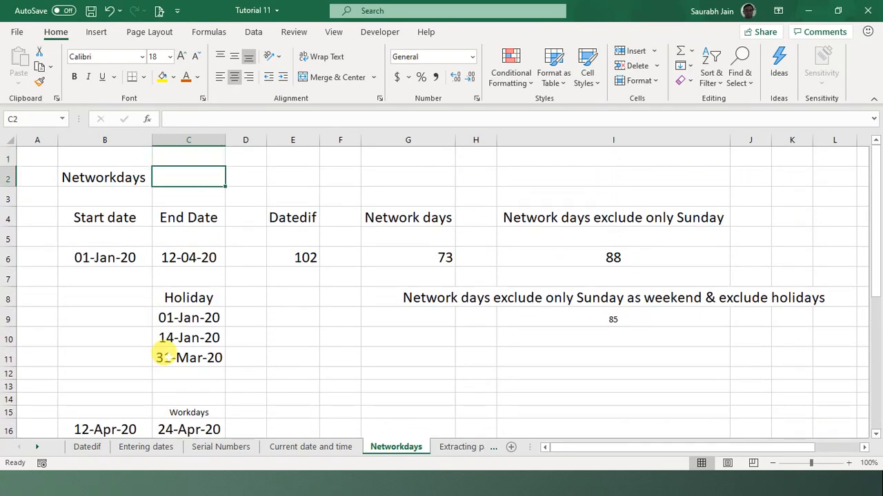
pyautogui.press('Down')
pyautogui.press('Down')
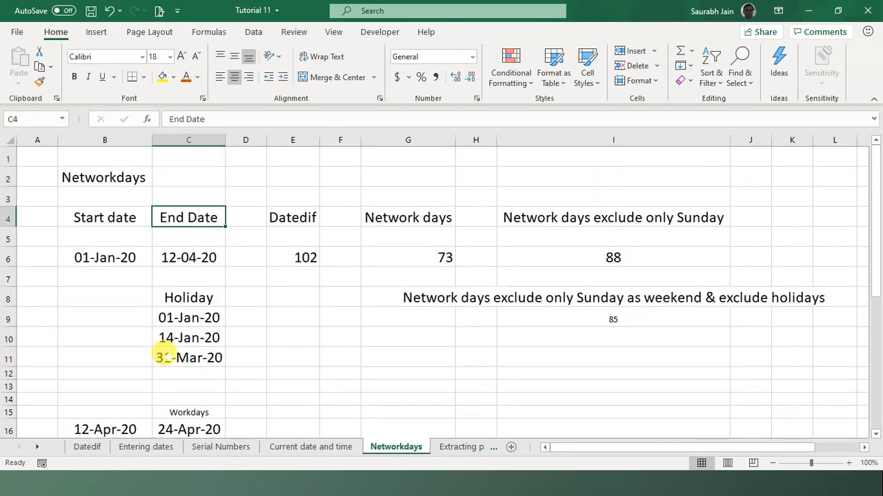
pyautogui.click(451, 478)
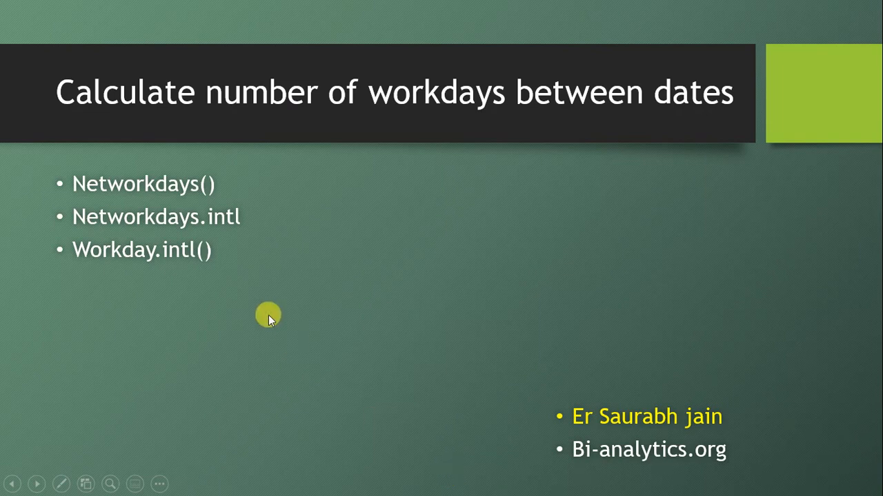
# - Advance to the Extracting parts of a date slide and exit the slideshow
pyautogui.click(243, 331)
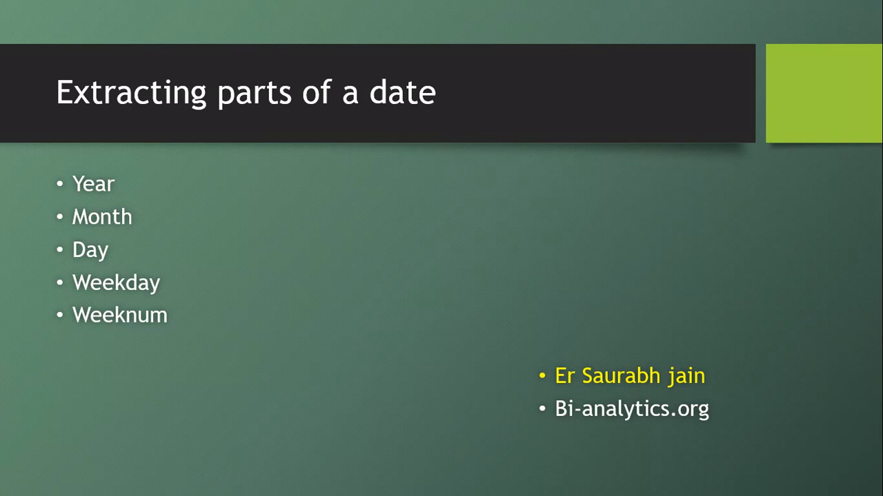
pyautogui.press('super+d')
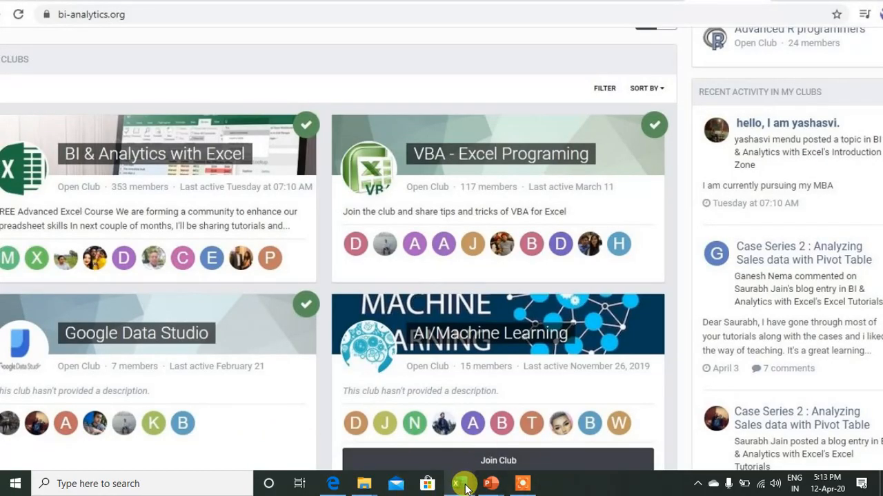
# - Return to the Tutorial 11 workbook and open the Extracting parts sheet
pyautogui.moveTo(461, 481)
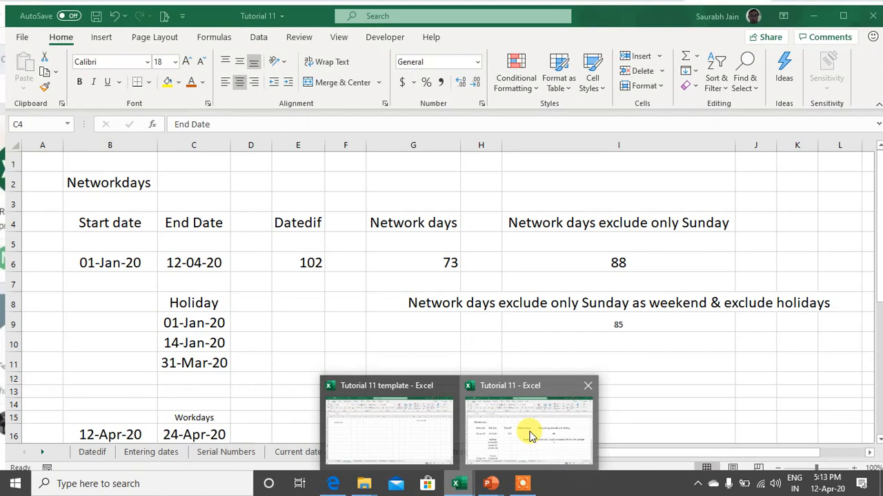
pyautogui.click(529, 434)
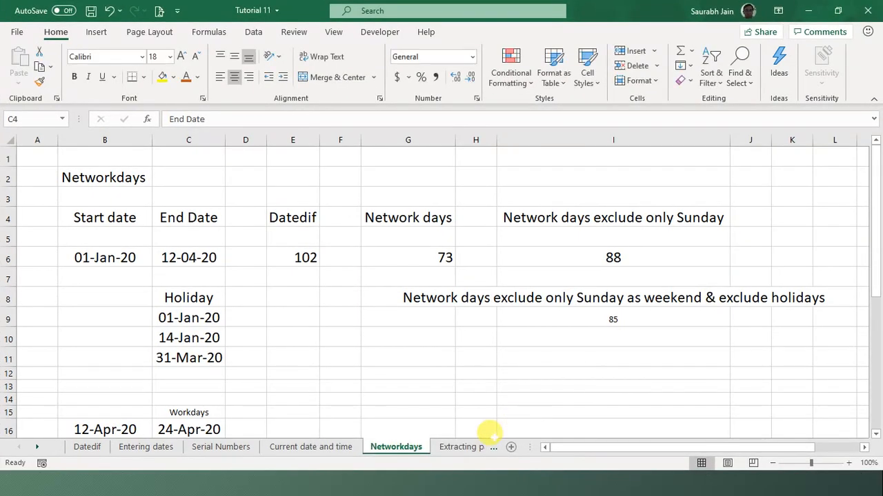
pyautogui.click(470, 450)
pyautogui.click(316, 242)
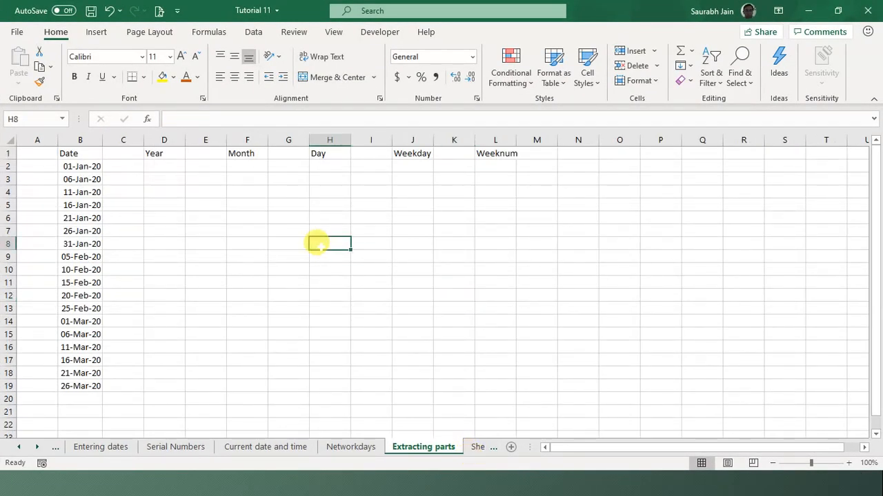
# - Enter =YEAR(B2) in D2 and =MONTH(B2) in F2, giving 2020 and 1
pyautogui.click(161, 164)
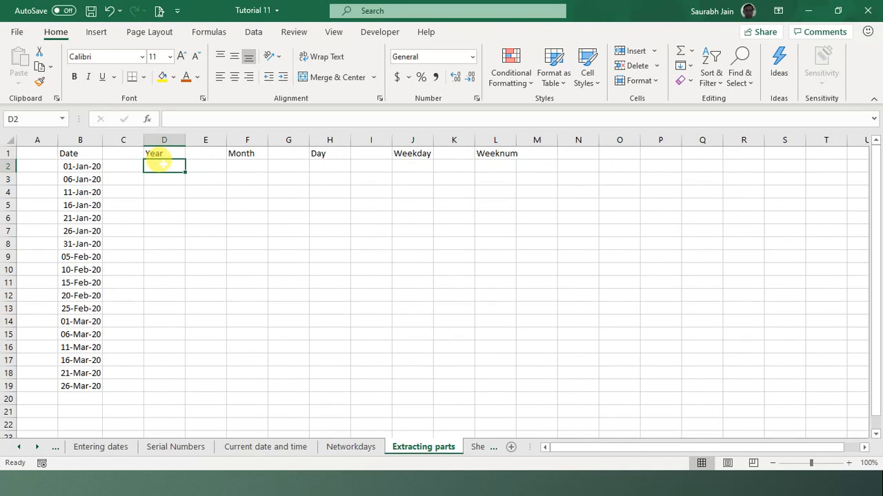
pyautogui.write('=year')
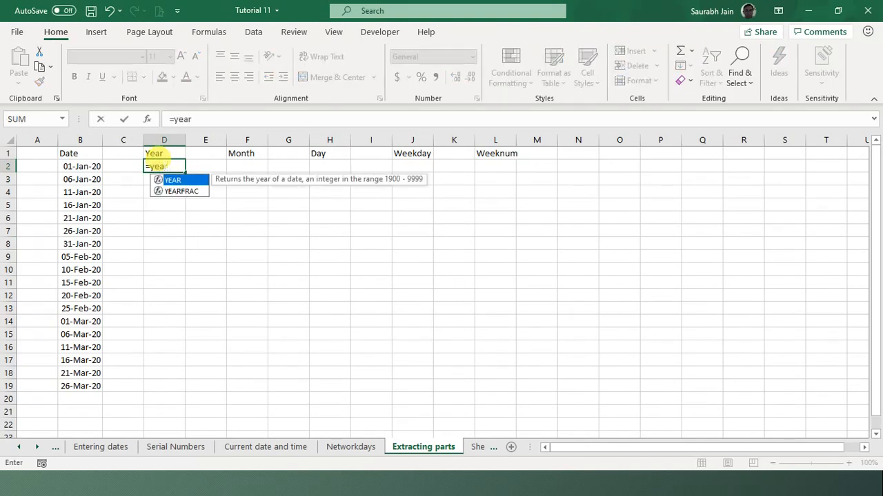
pyautogui.write('(')
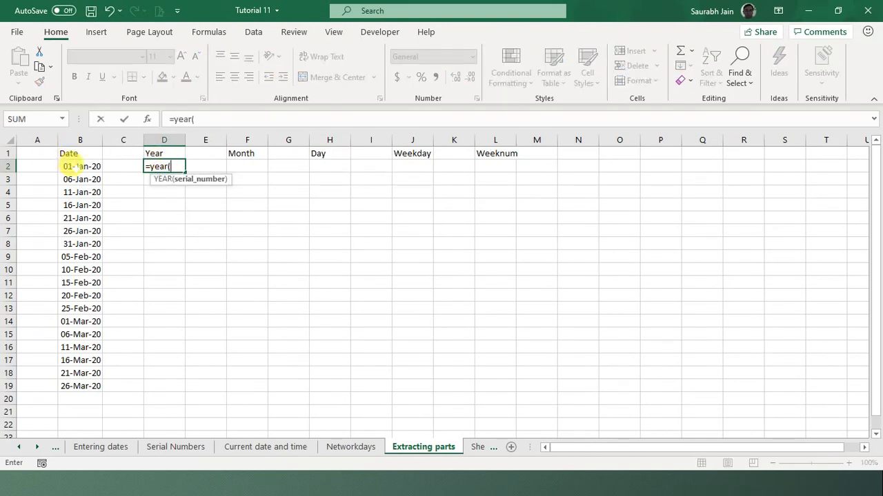
pyautogui.click(76, 166)
pyautogui.write(')')
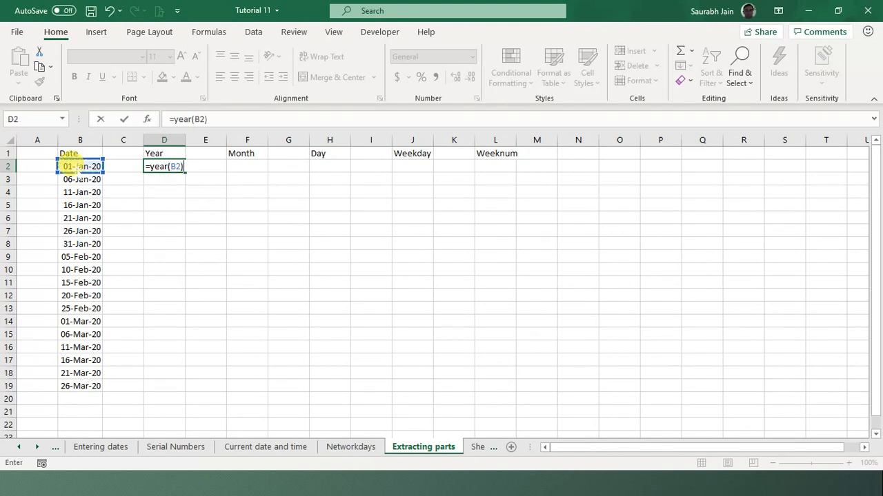
pyautogui.press('Return')
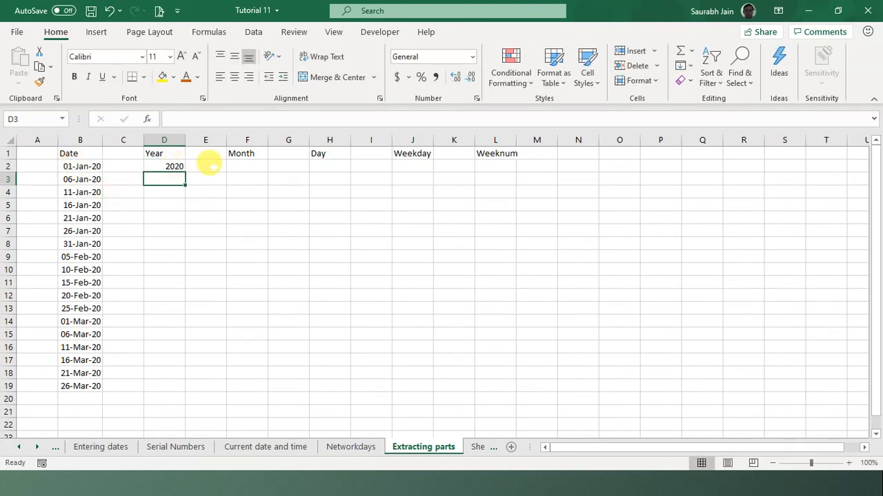
pyautogui.click(243, 166)
pyautogui.write('=')
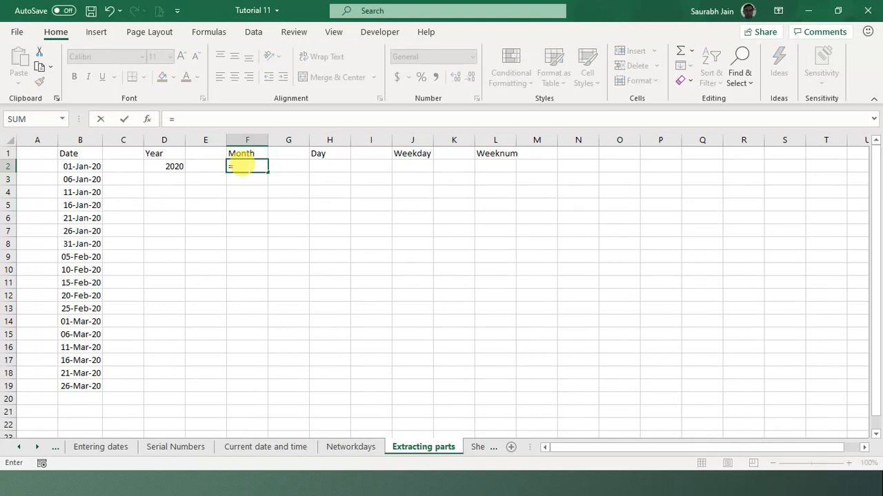
pyautogui.write('month(')
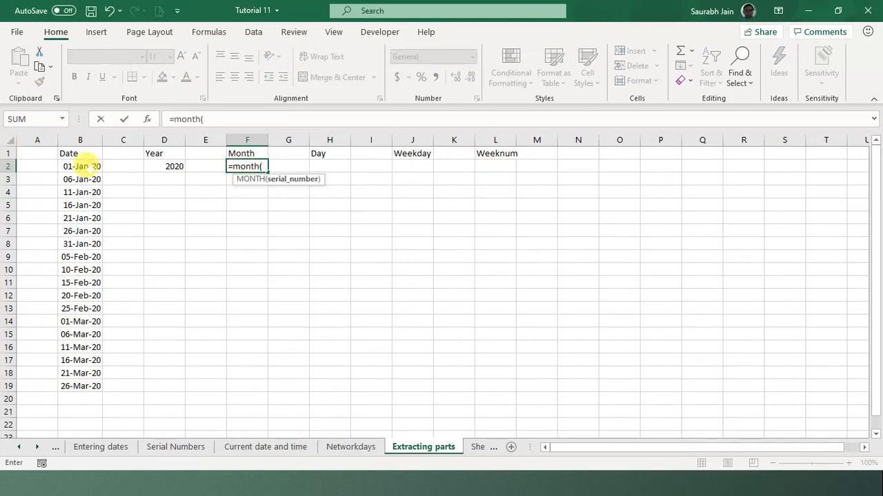
pyautogui.click(81, 164)
pyautogui.write(')')
pyautogui.press('Return')
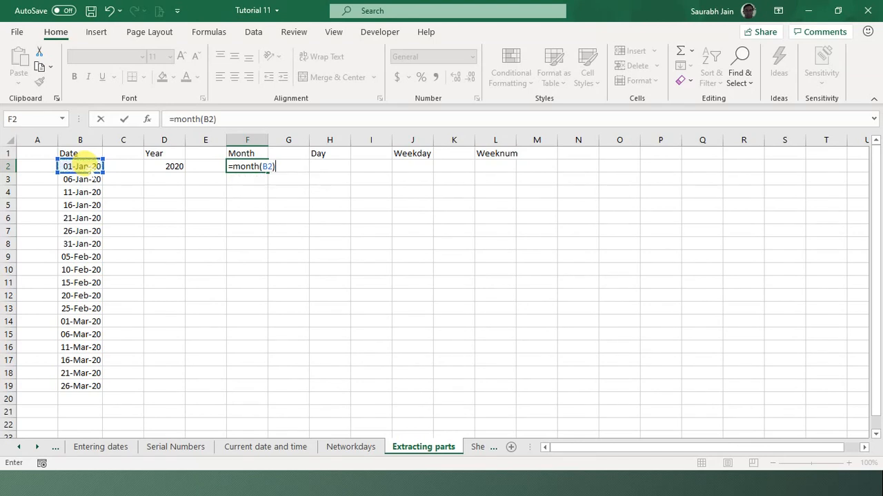
# - Enter =DAY(B2) in H2, giving 1, and begin a WEEKDAY formula in J2
pyautogui.click(334, 165)
pyautogui.write('=day')
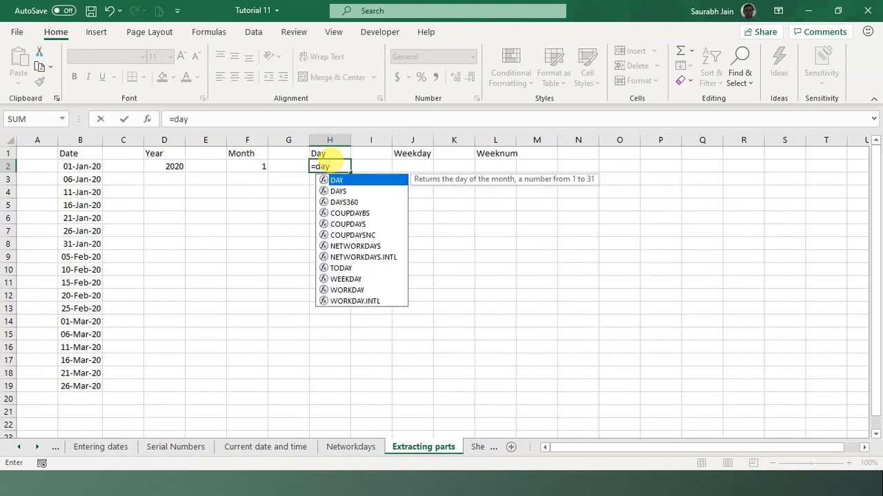
pyautogui.write('(')
pyautogui.click(79, 165)
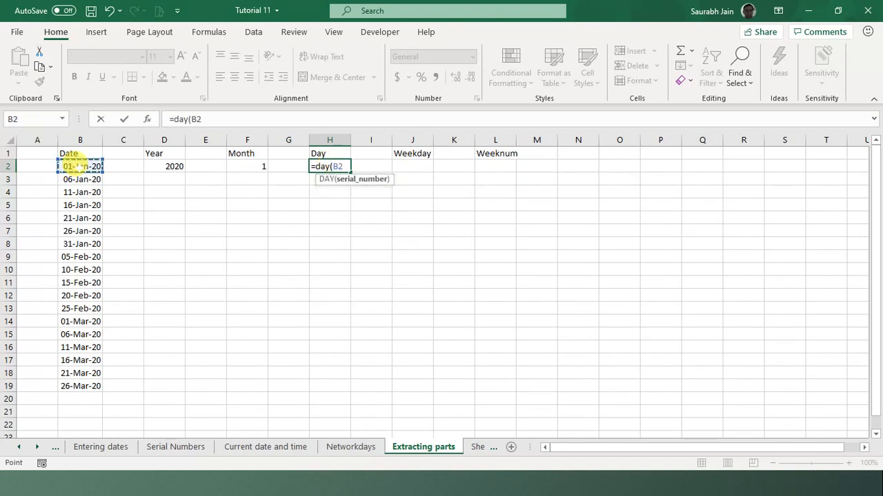
pyautogui.press('Return')
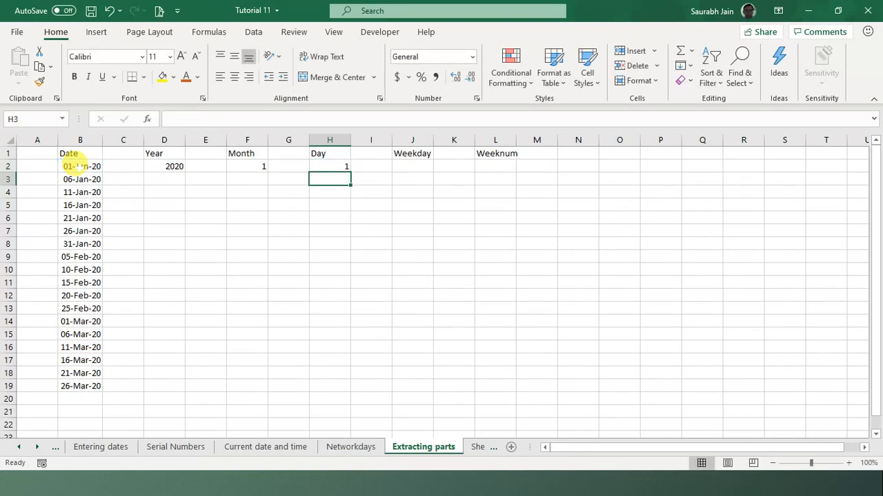
pyautogui.click(414, 165)
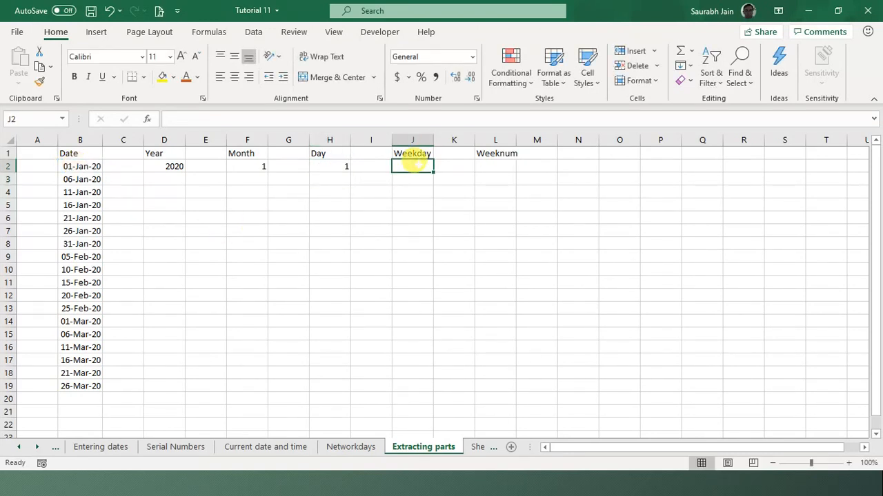
pyautogui.write('=')
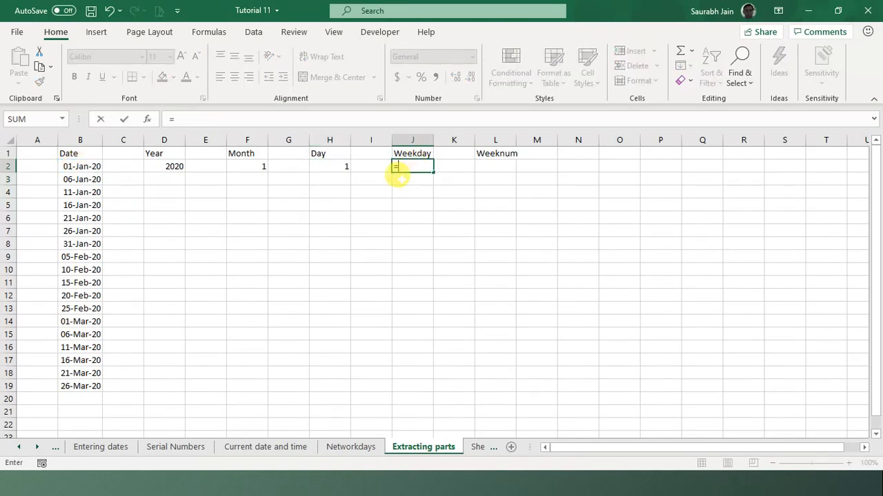
pyautogui.write('weekd')
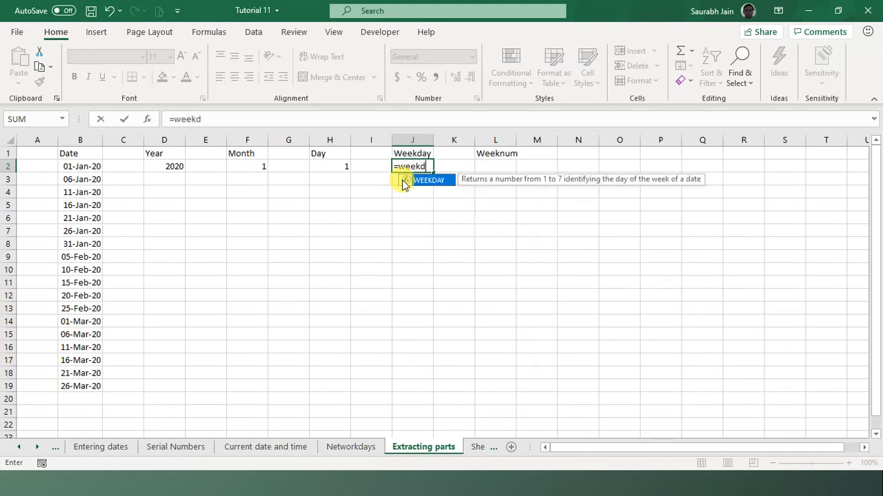
pyautogui.write('ay(')
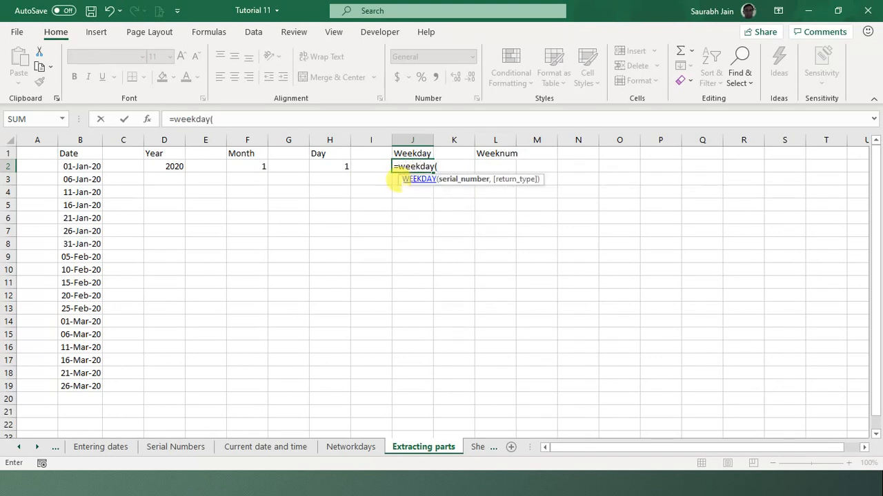
# - Finish =WEEKDAY(B2) in J2, returning 4 for 01-Jan-20
pyautogui.click(67, 166)
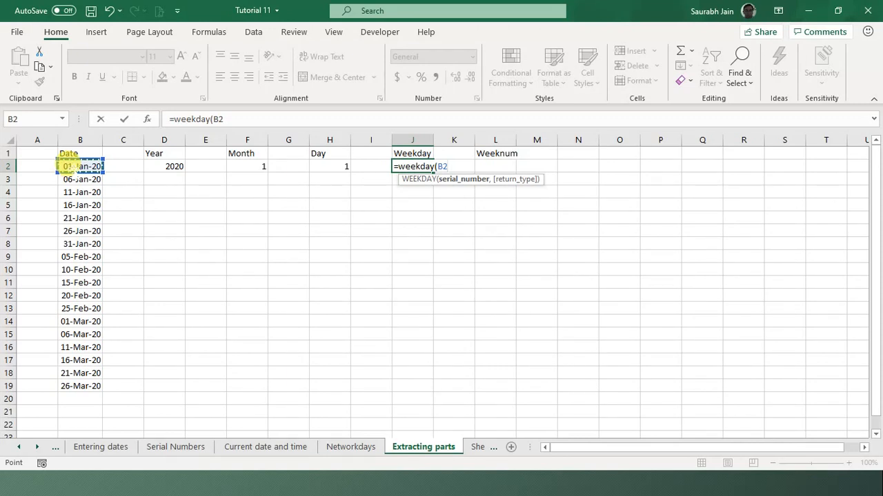
pyautogui.click(266, 120)
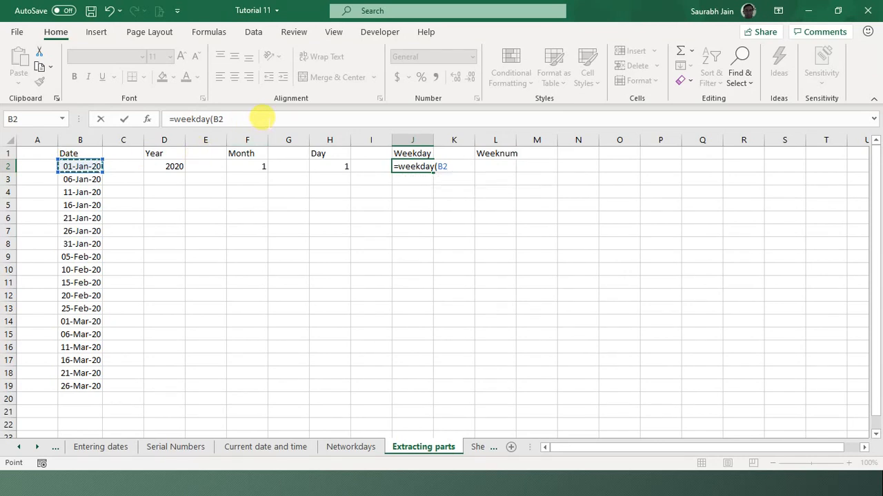
pyautogui.write(')')
pyautogui.press('Return')
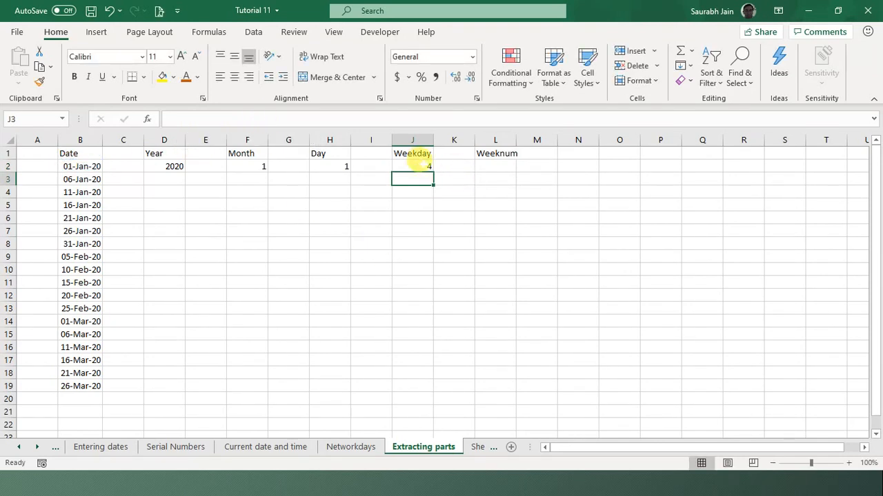
pyautogui.click(412, 165)
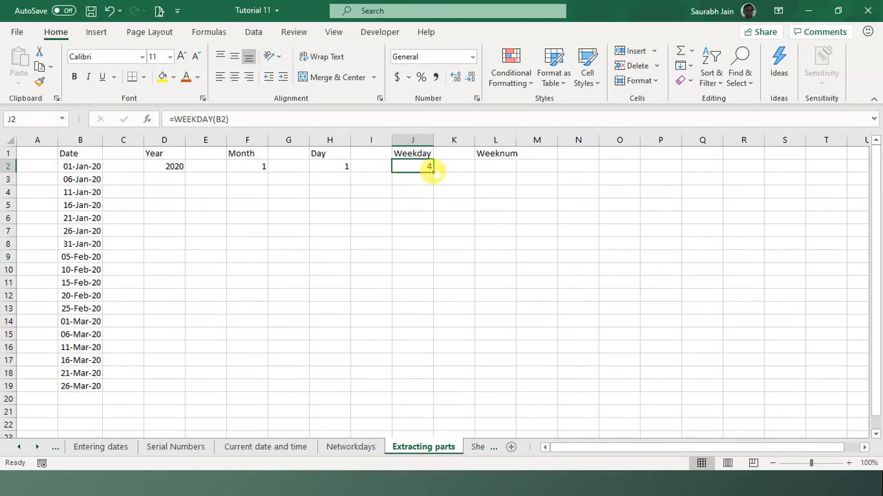
# - Enter =WEEKNUM(B2) in L2, returning week number 1
pyautogui.click(437, 174)
pyautogui.click(491, 169)
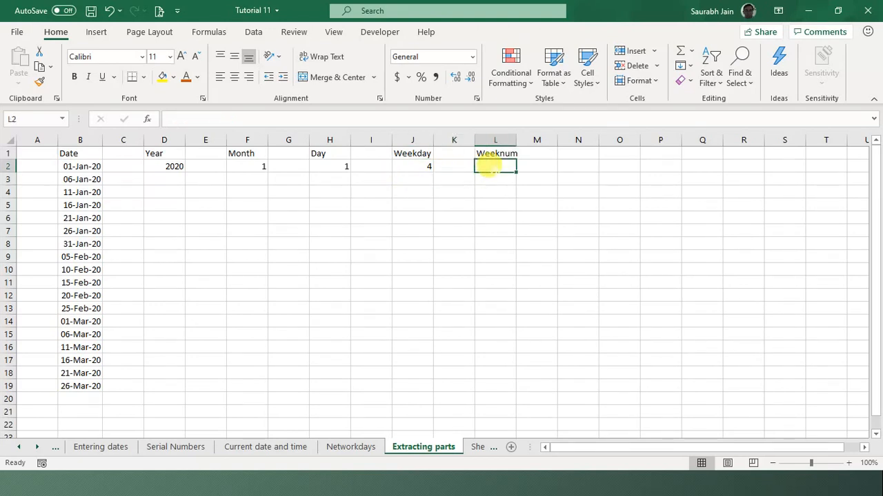
pyautogui.write('=')
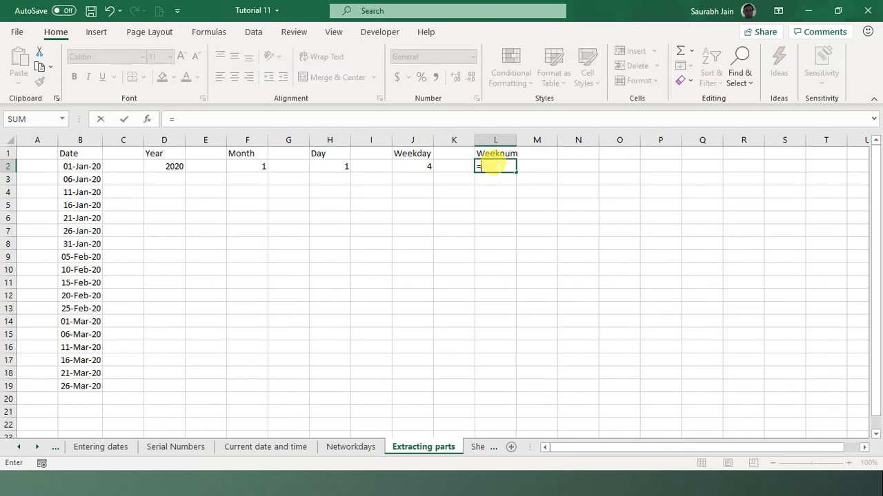
pyautogui.write('weeknum(')
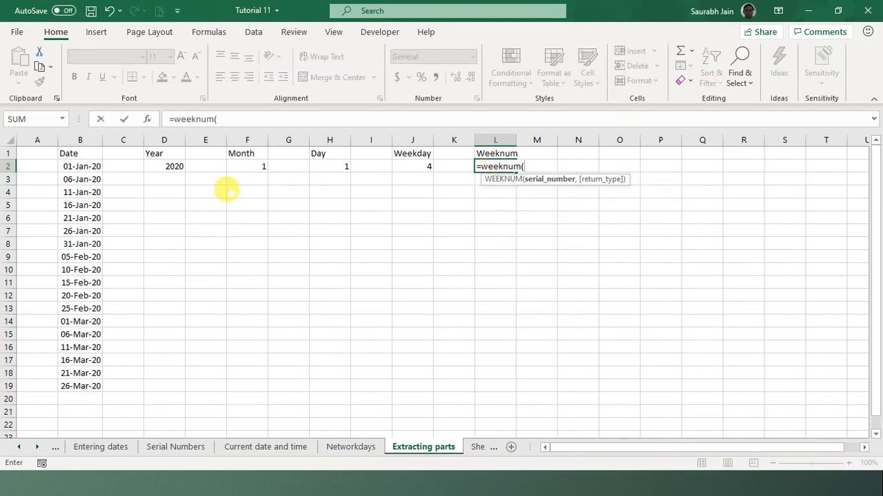
pyautogui.click(80, 165)
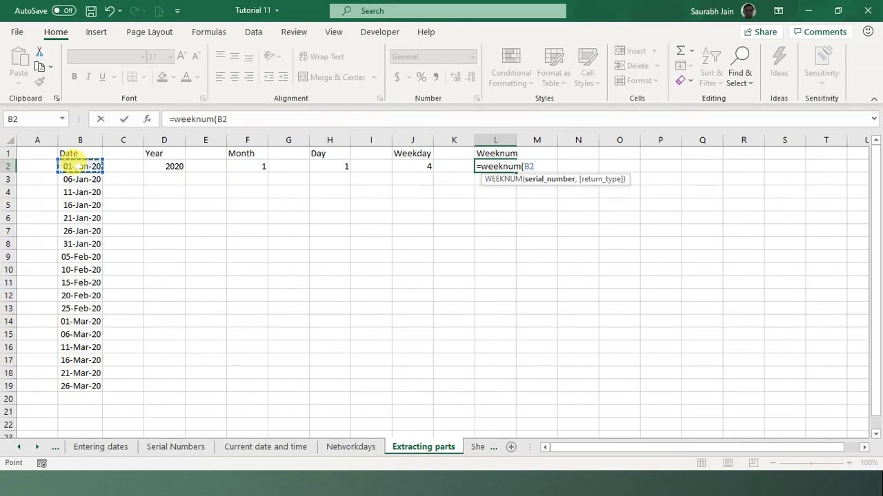
pyautogui.write(')')
pyautogui.press('Return')
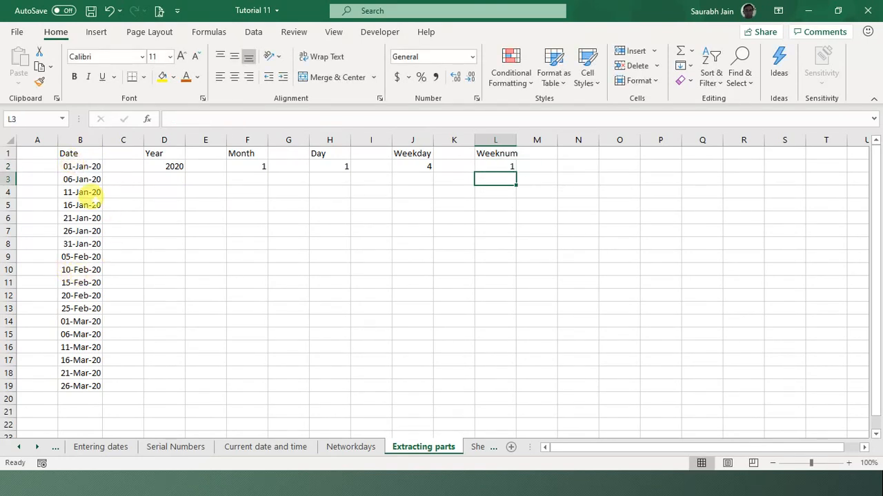
# - Copy the D2:L2 date-part formulas and paste them into rows 3 to 19
pyautogui.click(169, 166)
pyautogui.hotkey('shift', 'Right')
pyautogui.hotkey('shift', 'Right')
pyautogui.hotkey('shift', 'Right')
pyautogui.hotkey('shift', 'Right')
pyautogui.hotkey('shift', 'Right')
pyautogui.hotkey('shift', 'Right')
pyautogui.hotkey('shift', 'Right')
pyautogui.hotkey('shift', 'Right')
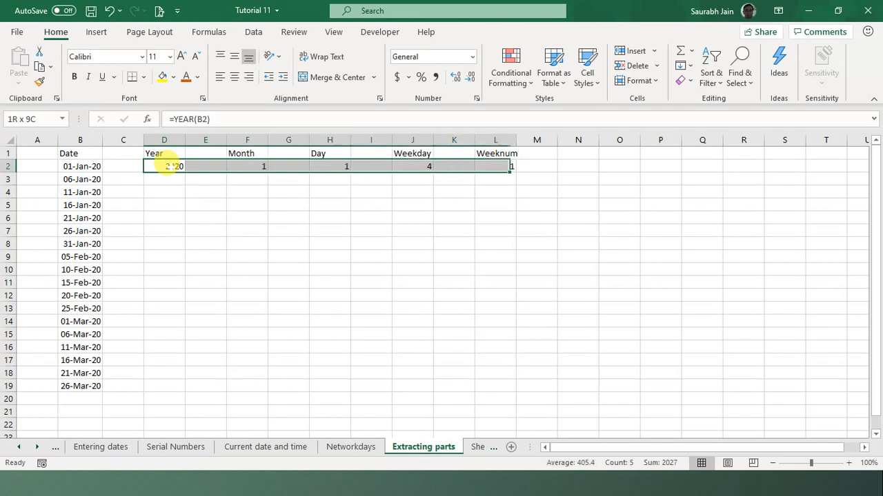
pyautogui.hotkey('ctrl', 'c')
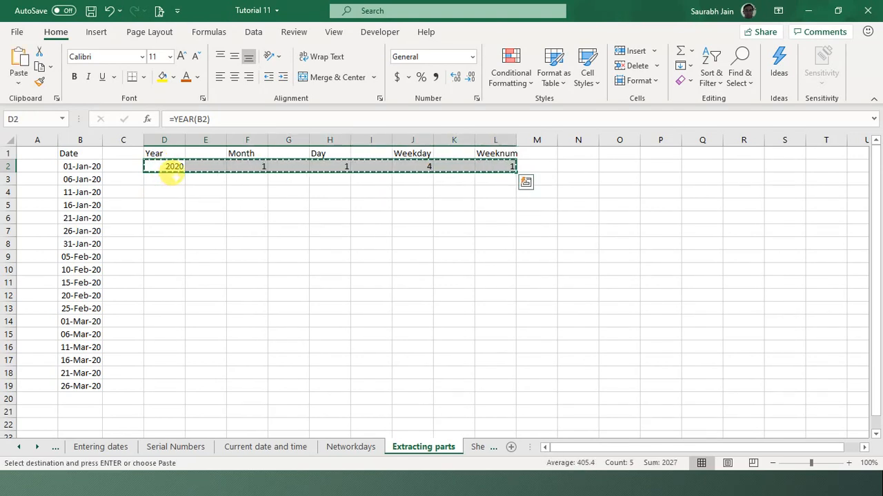
pyautogui.press('Down')
pyautogui.hotkey('shift', 'Down')
pyautogui.hotkey('shift', 'Down')
pyautogui.hotkey('shift', 'Down')
pyautogui.hotkey('shift', 'Down')
pyautogui.hotkey('shift', 'Down')
pyautogui.hotkey('shift', 'Down')
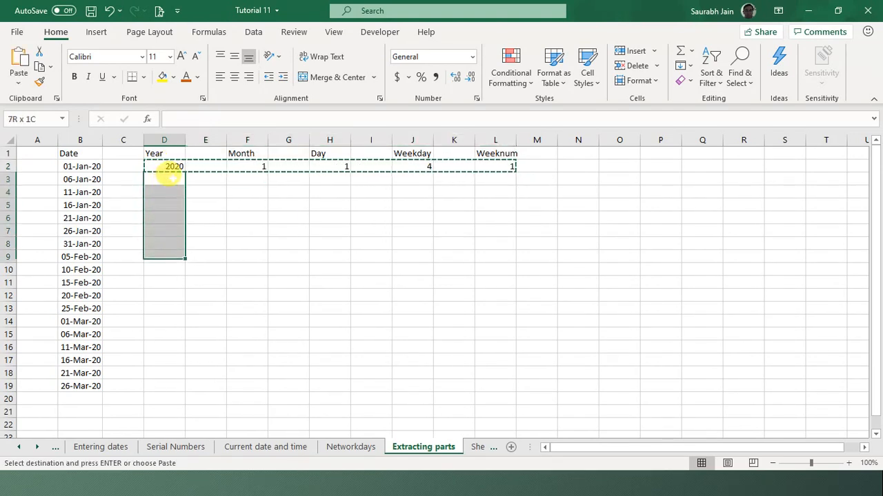
pyautogui.hotkey('shift', 'Down')
pyautogui.hotkey('shift', 'Down')
pyautogui.hotkey('shift', 'Down')
pyautogui.hotkey('shift', 'Down')
pyautogui.hotkey('shift', 'Down')
pyautogui.hotkey('shift', 'Down')
pyautogui.hotkey('shift', 'Down')
pyautogui.hotkey('shift', 'Down')
pyautogui.hotkey('shift', 'Down')
pyautogui.hotkey('shift', 'Down')
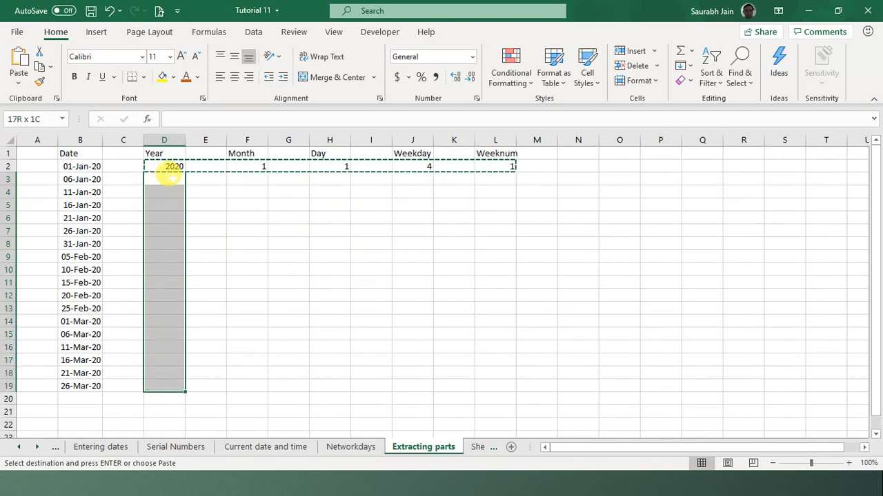
pyautogui.hotkey('ctrl', 'v')
pyautogui.click(579, 255)
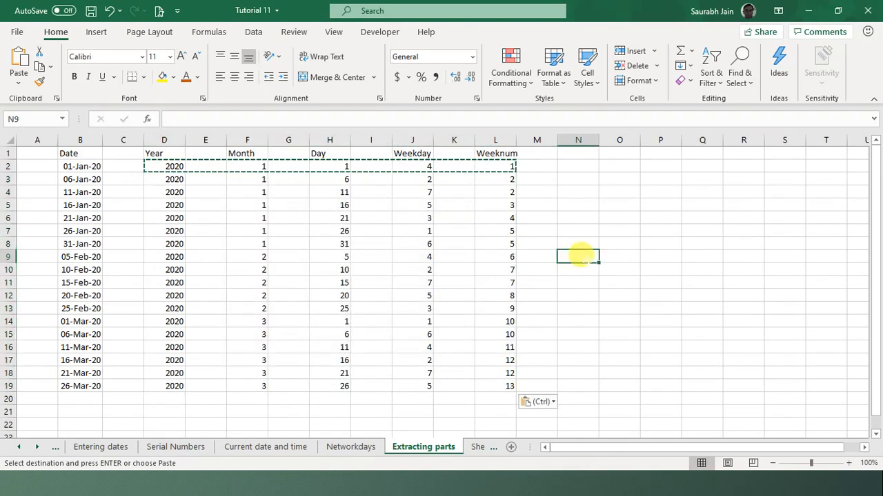
# - Inspect the copied date, WEEKNUM, WEEKDAY and DAY formulas in rows 16 and 17
pyautogui.click(72, 347)
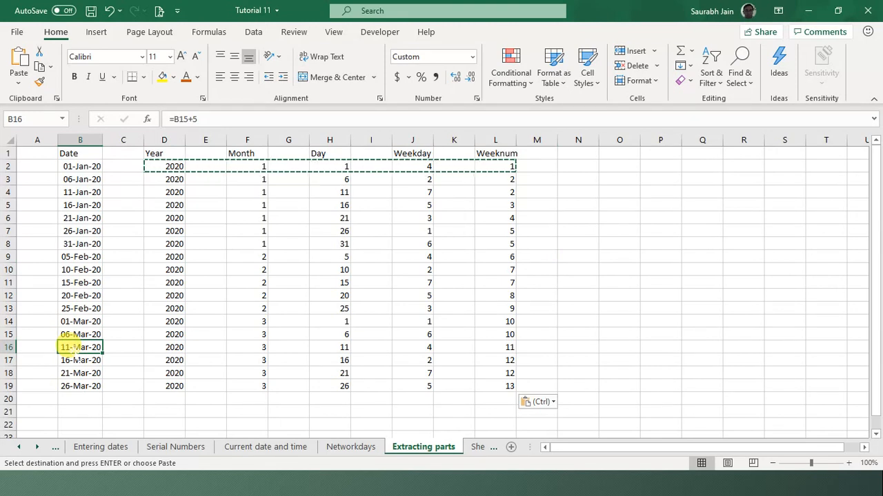
pyautogui.click(510, 346)
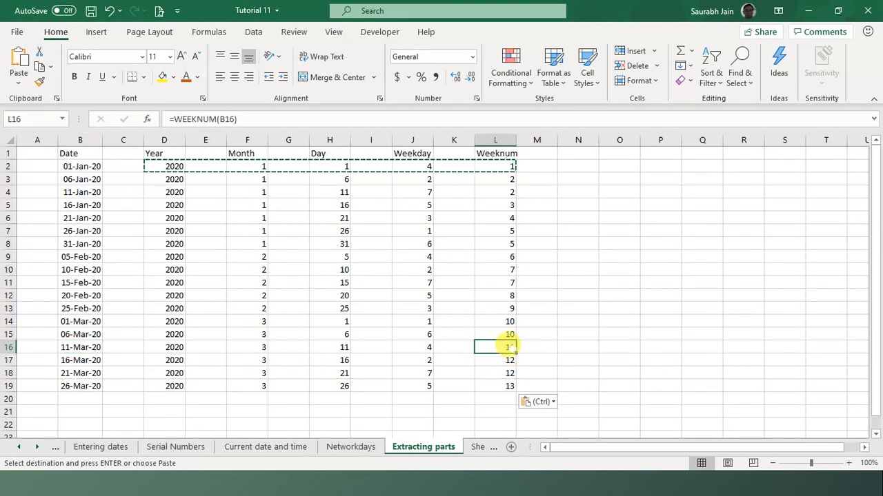
pyautogui.click(418, 347)
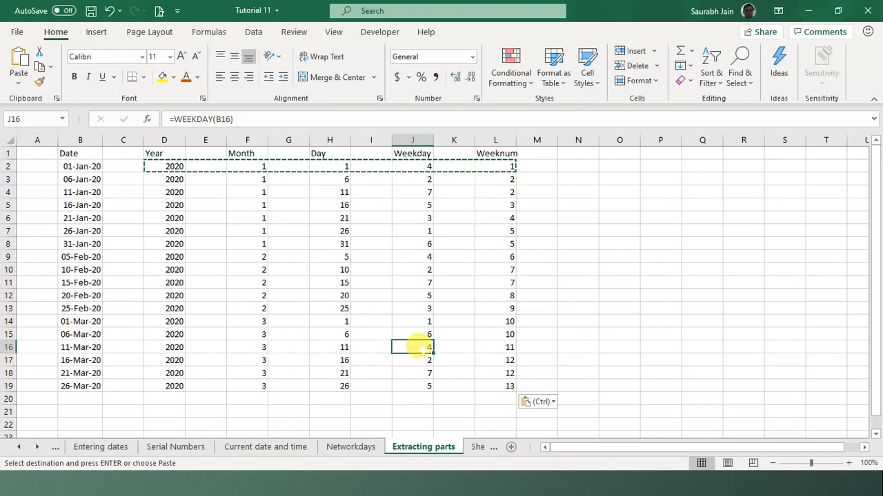
pyautogui.click(331, 357)
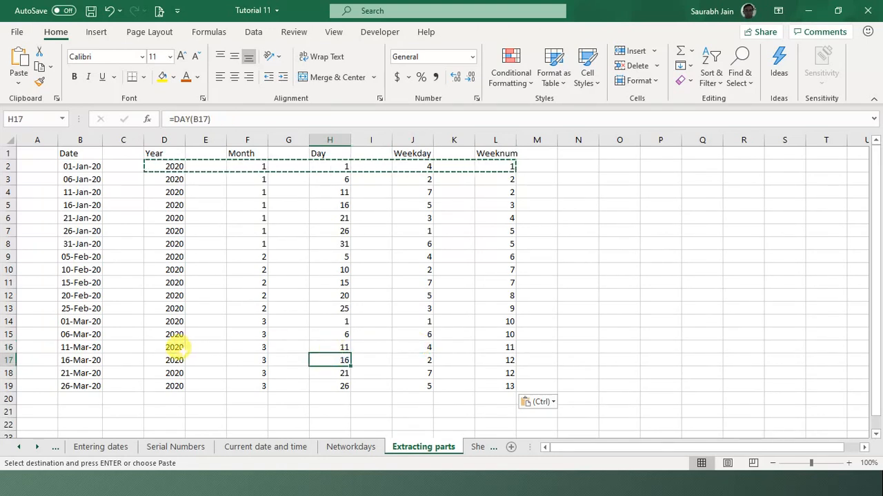
pyautogui.click(290, 355)
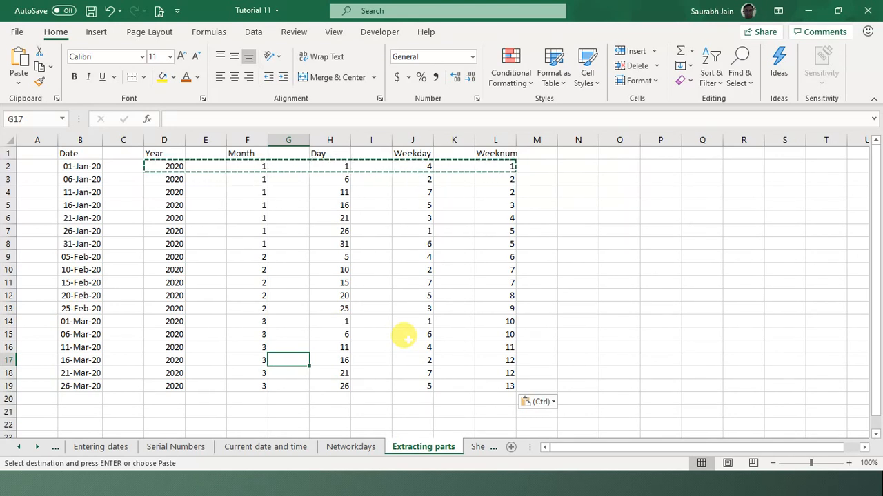
pyautogui.click(414, 399)
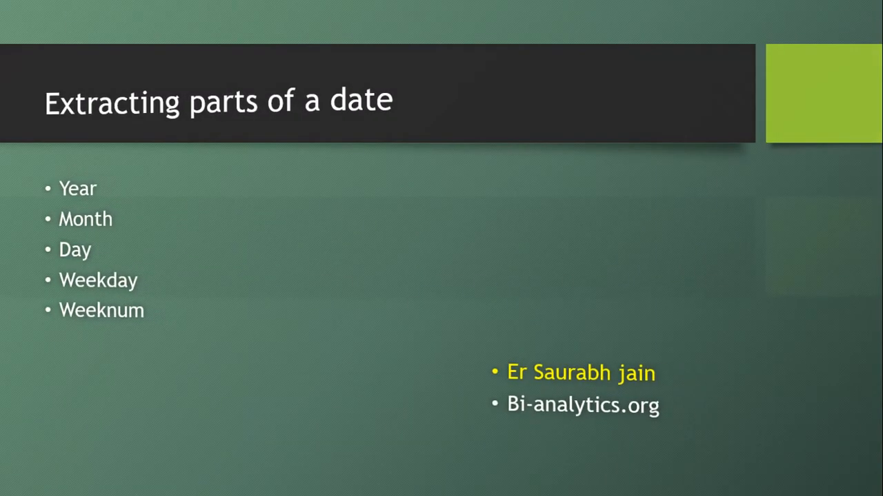
# - Advance to the Some more functions slide, then return to the Tutorial 11 workbook
pyautogui.press('Right')
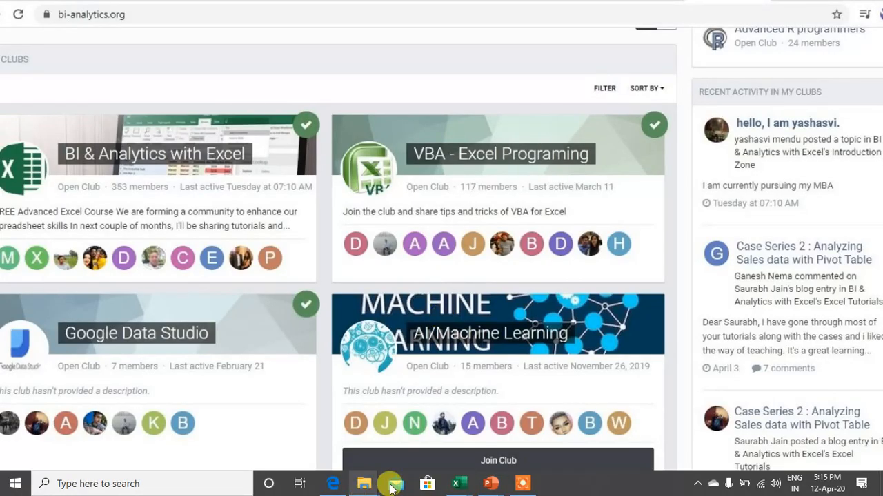
pyautogui.moveTo(471, 484)
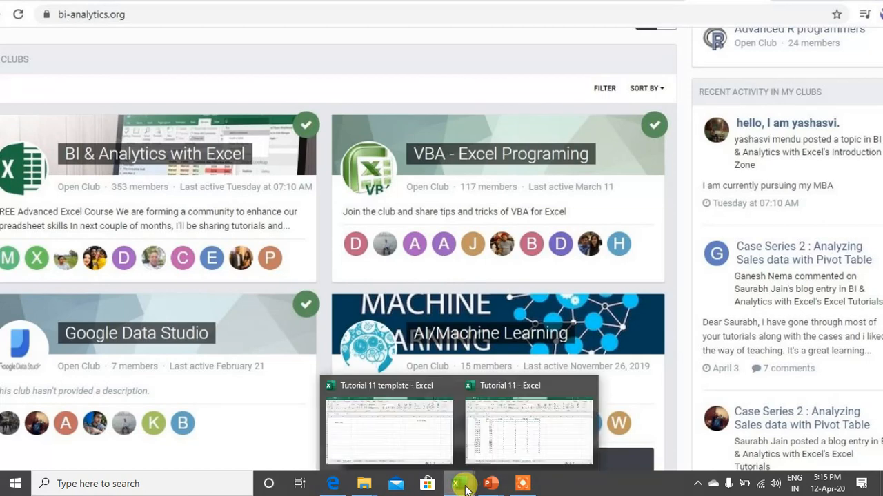
pyautogui.click(541, 418)
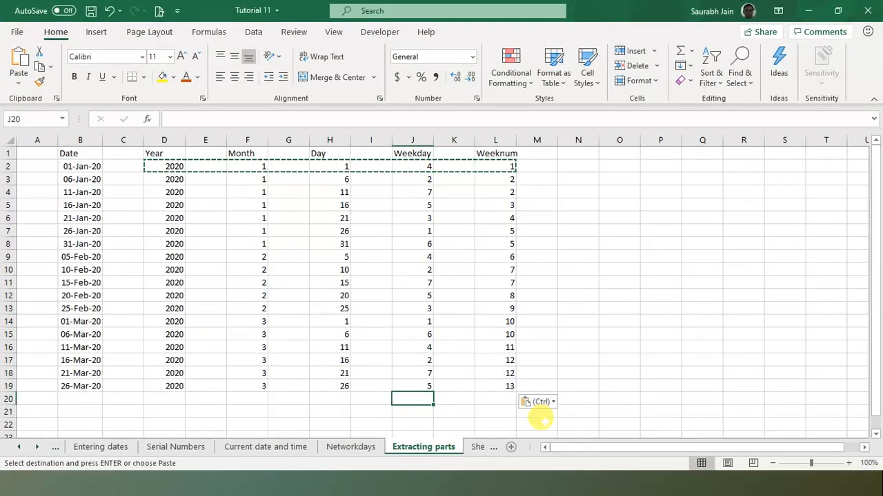
# - Switch to Sheet3 and go to the Yearfrac example's Year completed cell F4
pyautogui.click(477, 447)
pyautogui.click(474, 275)
pyautogui.press('Up')
pyautogui.press('Up')
pyautogui.press('Up')
pyautogui.press('Up')
pyautogui.press('Up')
pyautogui.press('Up')
pyautogui.press('Up')
pyautogui.press('Up')
pyautogui.press('Up')
pyautogui.press('Up')
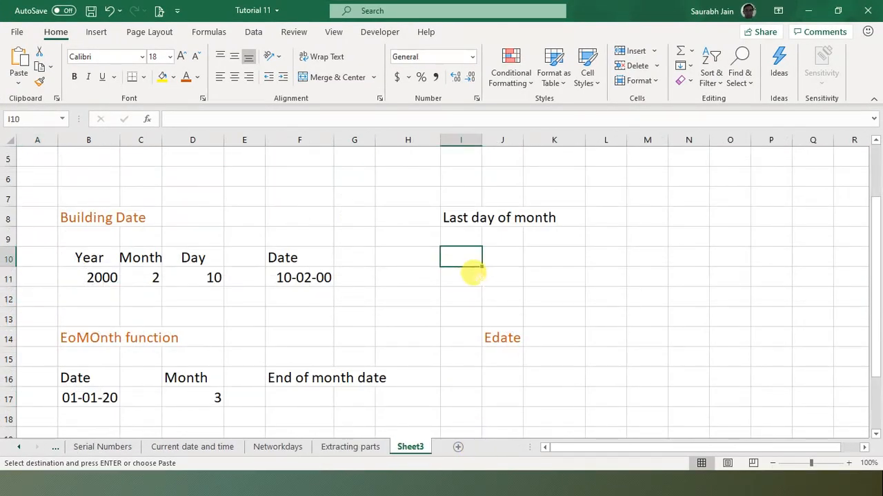
pyautogui.press('Left')
pyautogui.press('Left')
pyautogui.press('Left')
pyautogui.press('Left')
pyautogui.press('Left')
pyautogui.press('Left')
pyautogui.press('Left')
pyautogui.press('Left')
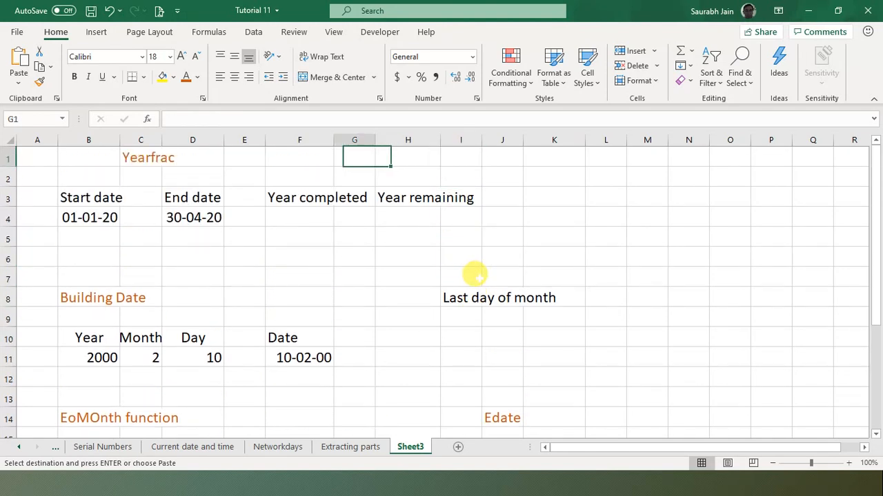
pyautogui.press('Right')
pyautogui.press('Right')
pyautogui.press('Down')
pyautogui.press('Down')
pyautogui.press('Down')
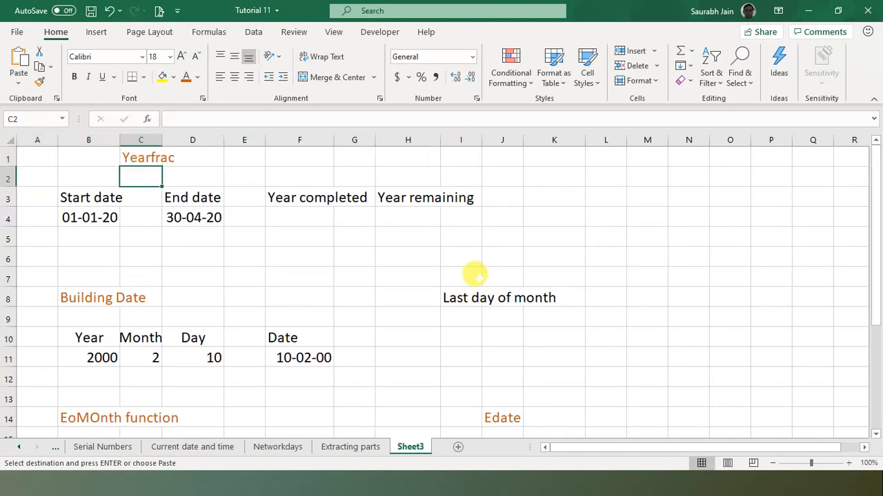
pyautogui.press('Left')
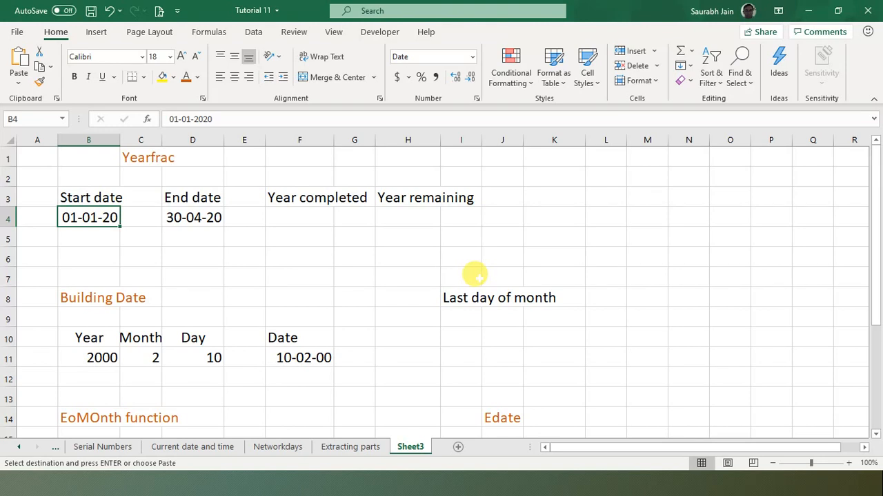
pyautogui.press('Right')
pyautogui.press('Right')
pyautogui.press('Right')
pyautogui.press('Right')
pyautogui.press('Right')
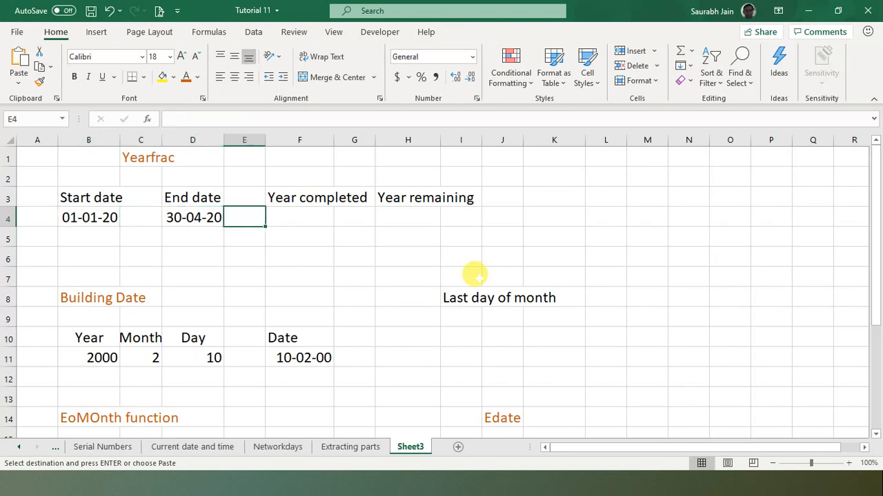
pyautogui.press('Left')
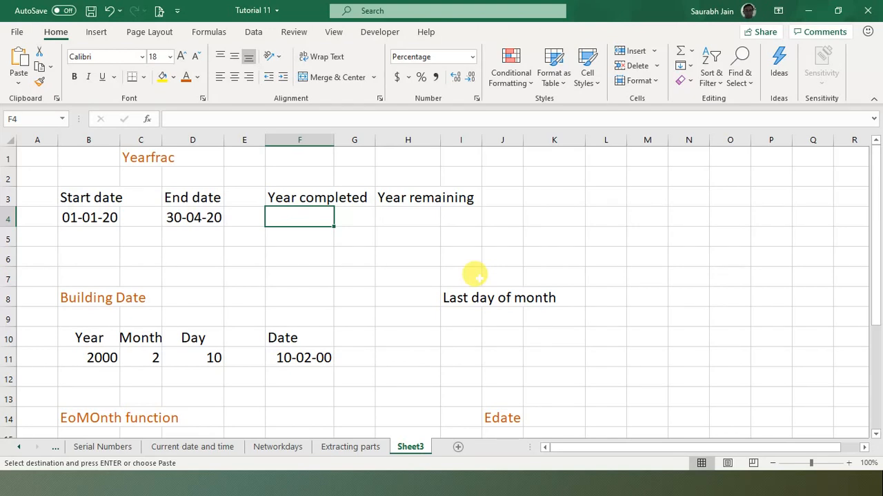
# - Enter =YEARFRAC(B4,D4) in F4 to get 33.06% of the year completed
pyautogui.write('=')
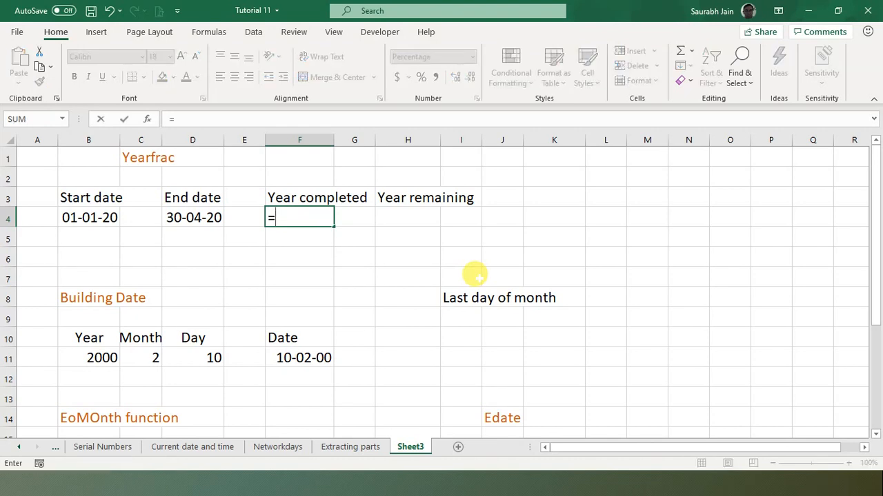
pyautogui.write('yearfra')
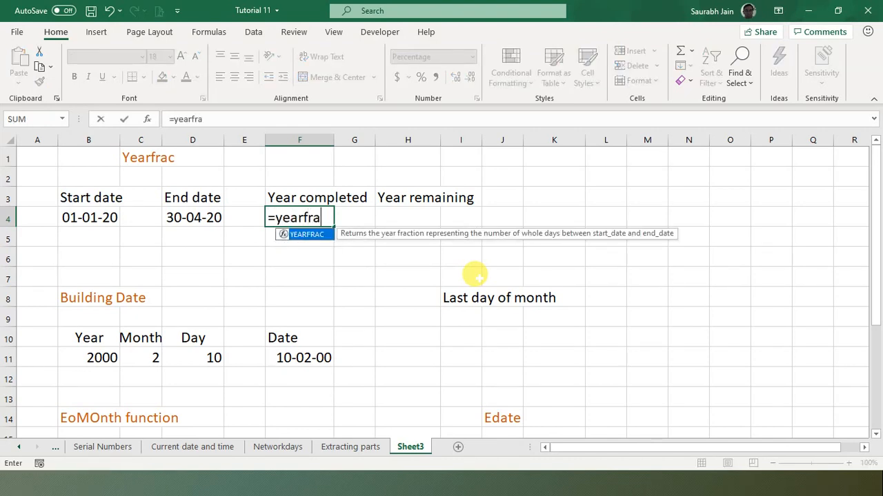
pyautogui.write('c(')
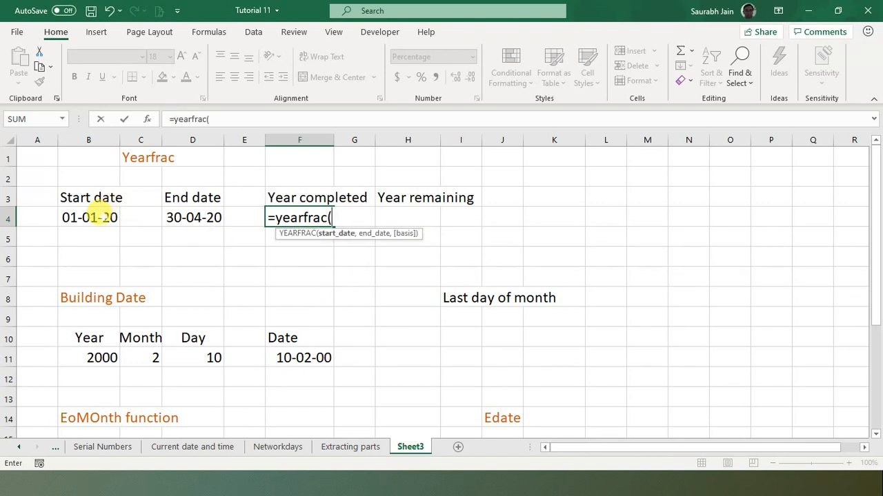
pyautogui.click(91, 216)
pyautogui.write(',')
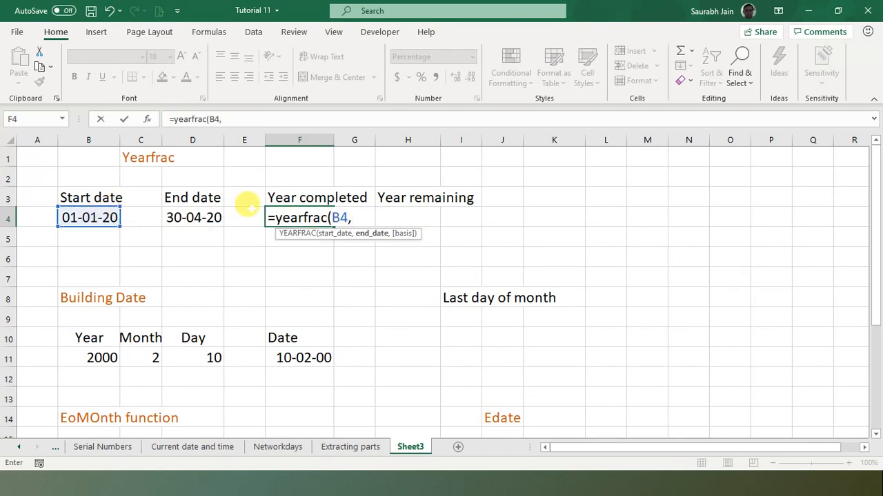
pyautogui.click(197, 216)
pyautogui.click(278, 118)
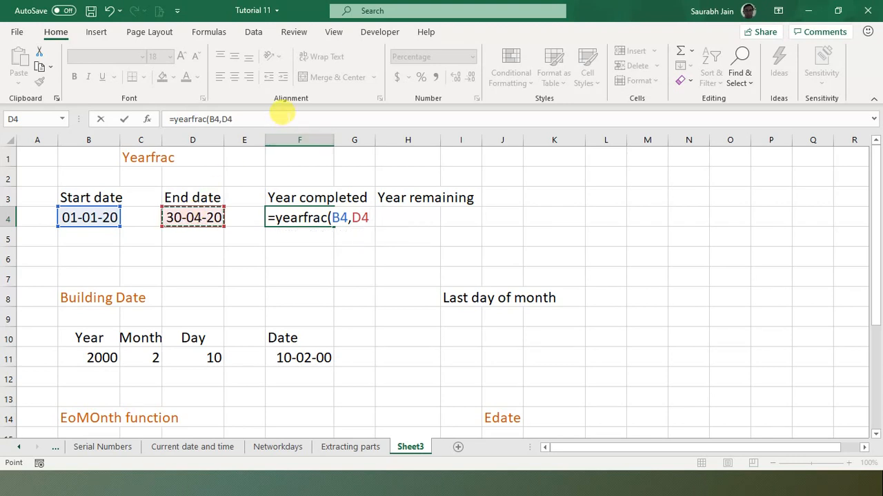
pyautogui.write(')')
pyautogui.press('Return')
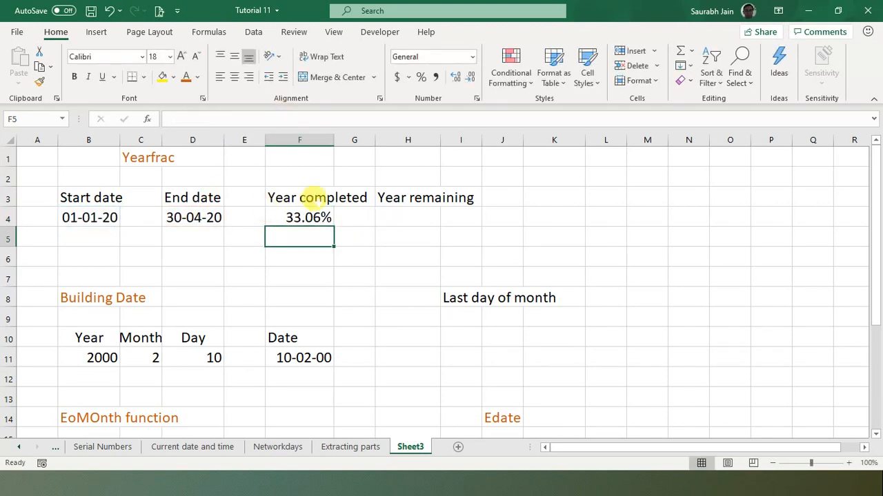
pyautogui.click(285, 213)
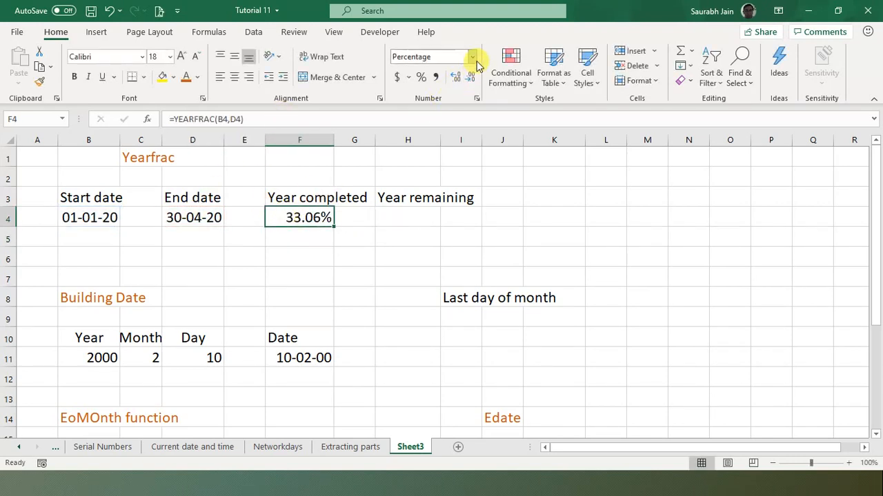
# - Enter =1-F4 in H4 so the year remaining shows 66.94%
pyautogui.click(405, 219)
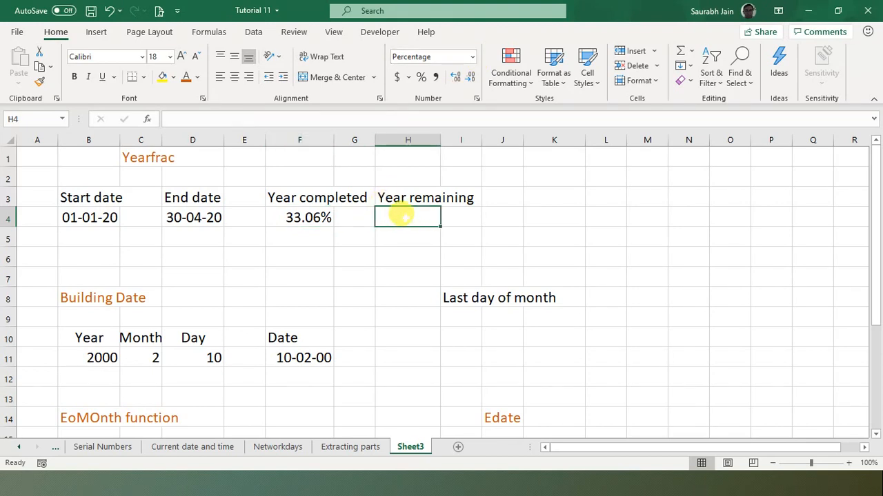
pyautogui.write('1-')
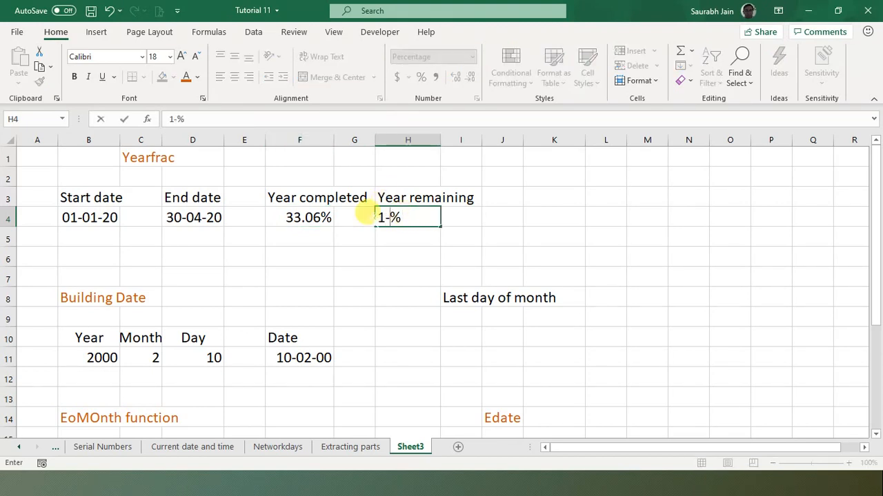
pyautogui.click(309, 218)
pyautogui.press('Return')
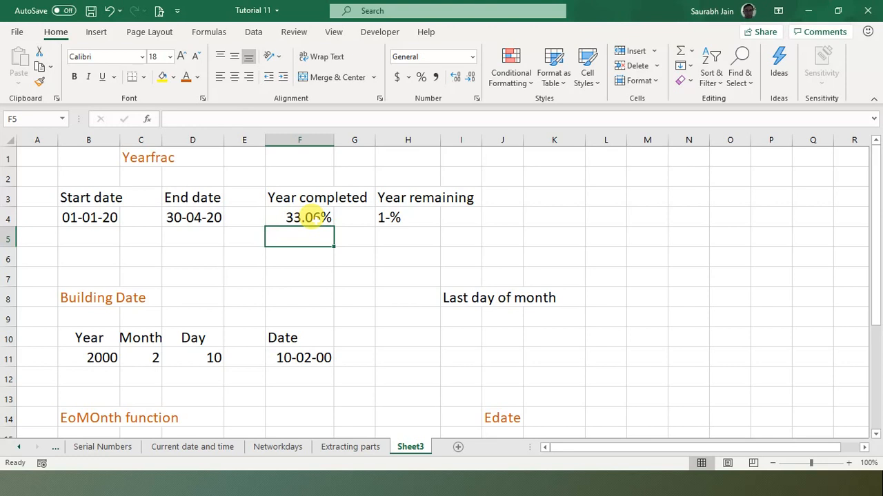
pyautogui.click(381, 218)
pyautogui.write('=')
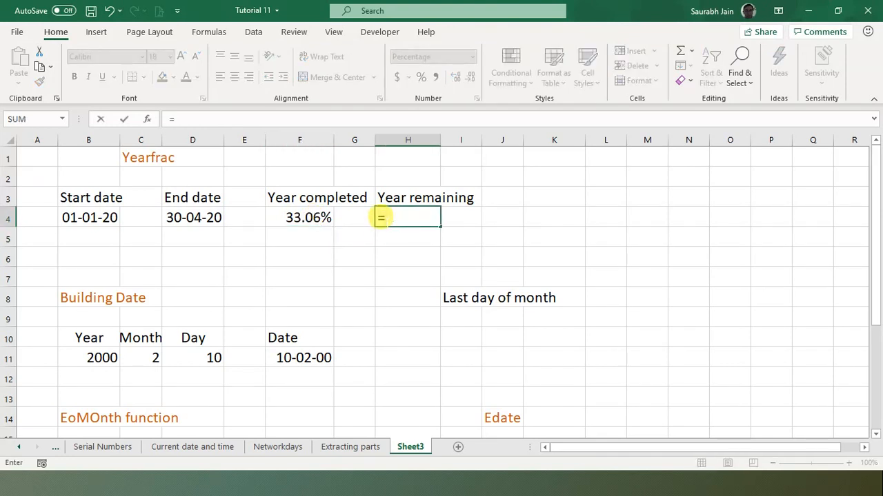
pyautogui.write('1-')
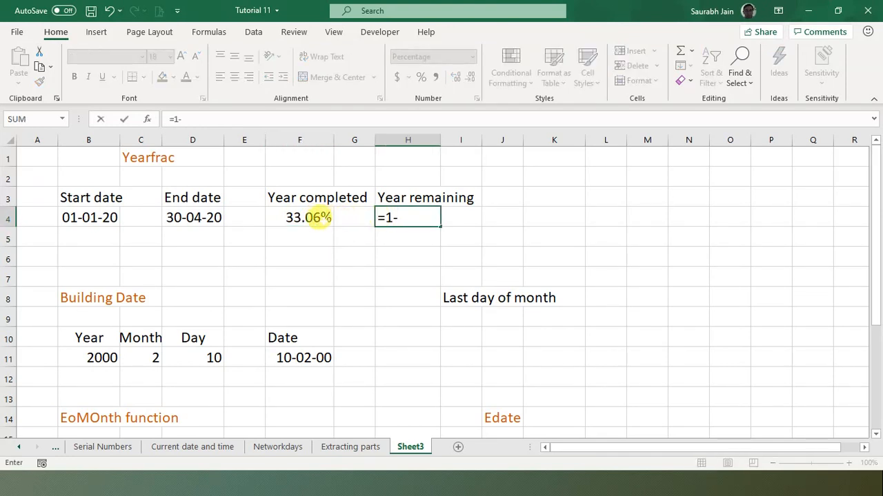
pyautogui.click(313, 218)
pyautogui.press('Return')
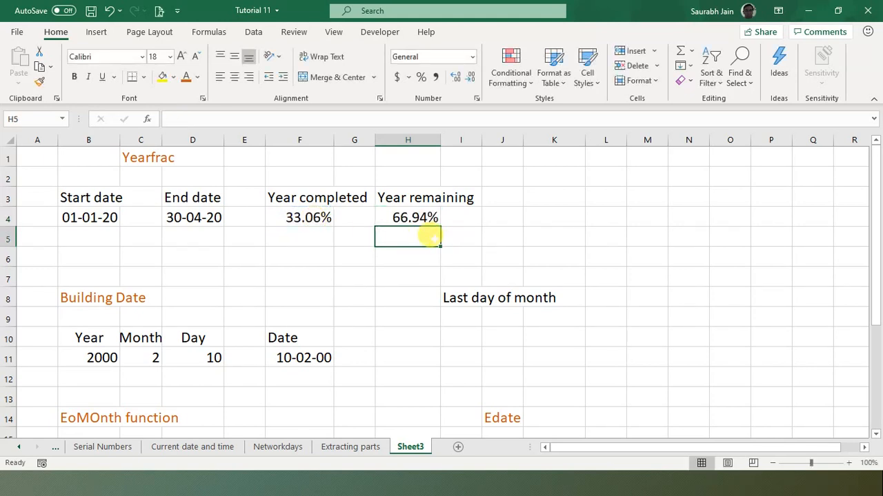
pyautogui.press('Down')
pyautogui.press('Down')
pyautogui.press('Down')
pyautogui.press('Down')
pyautogui.press('Down')
pyautogui.press('Down')
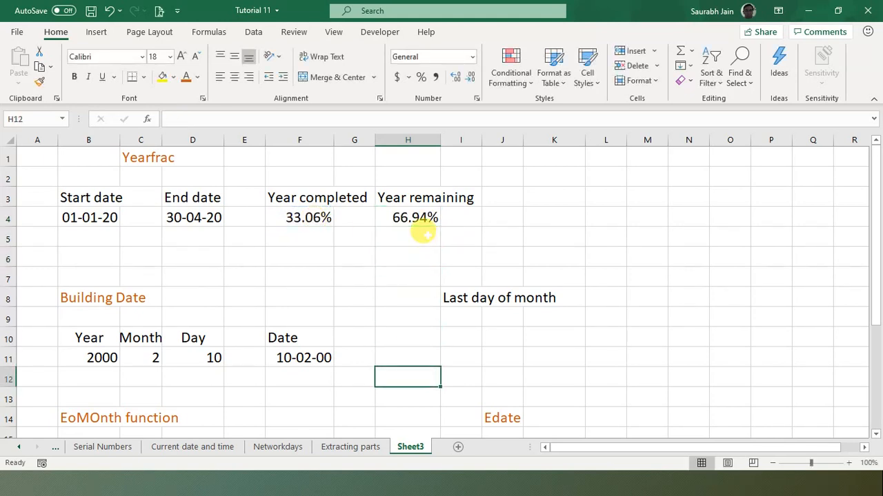
pyautogui.press('Left')
pyautogui.press('Left')
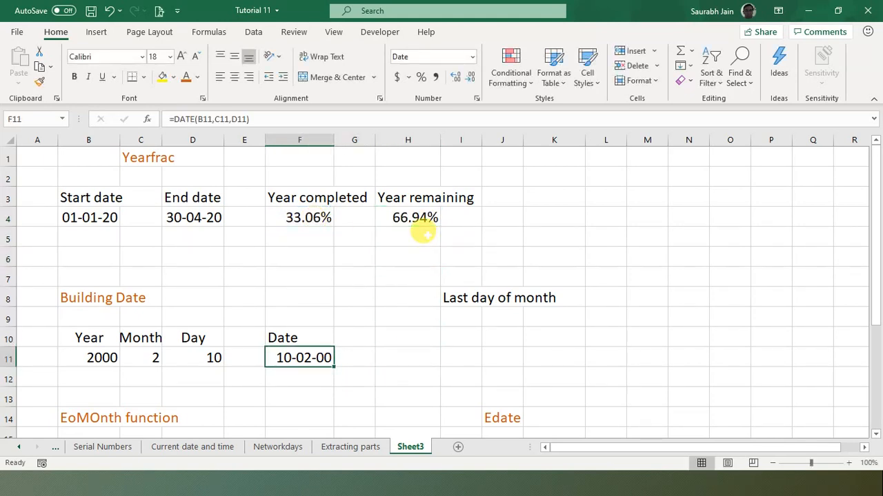
pyautogui.press('Down')
pyautogui.press('Down')
pyautogui.press('Down')
pyautogui.press('Up')
pyautogui.press('Up')
pyautogui.press('Up')
# - Replace F11 with =DATE(B11,C11,D11), returning 10-02-00 from year 2000, month 2, day 10
pyautogui.press('Delete')
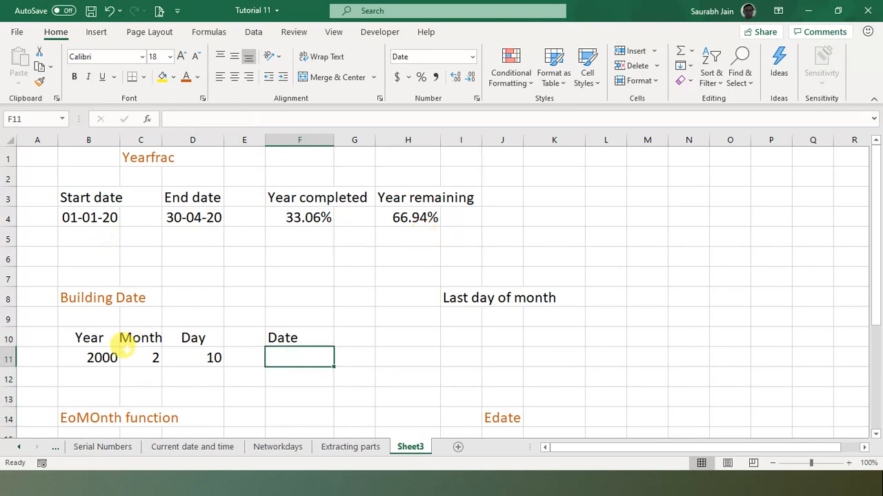
pyautogui.click(146, 355)
pyautogui.click(294, 353)
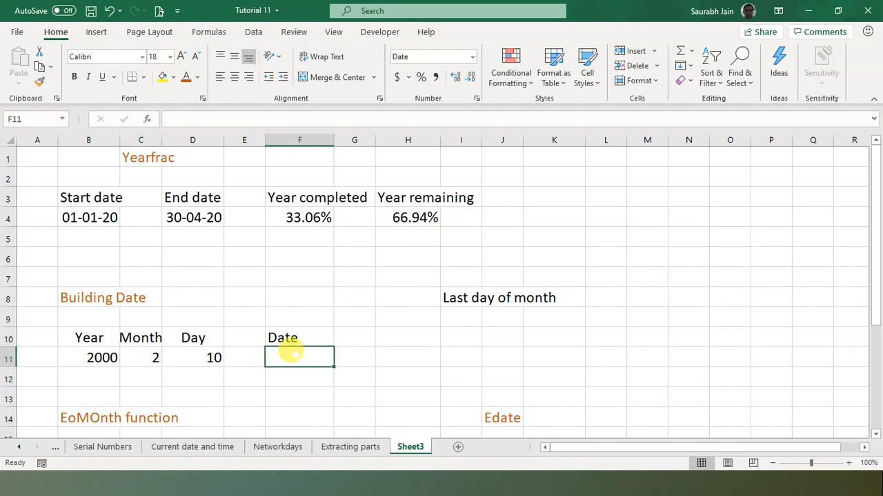
pyautogui.write('=')
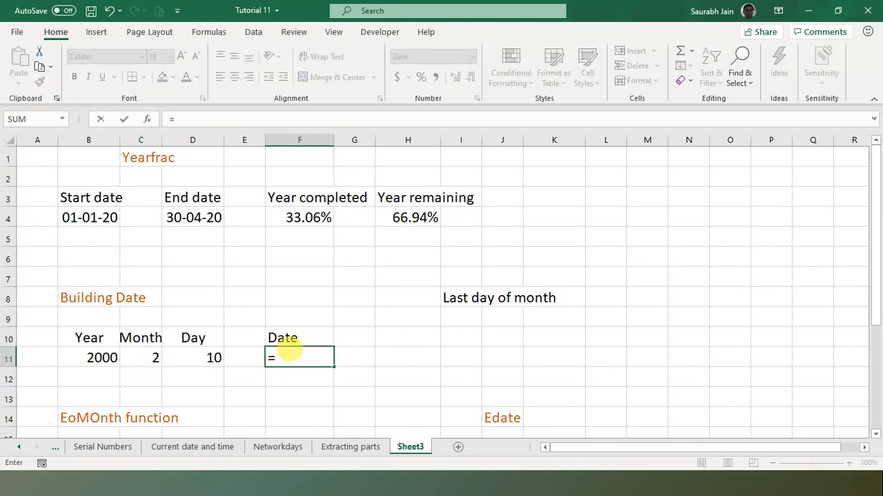
pyautogui.write('date')
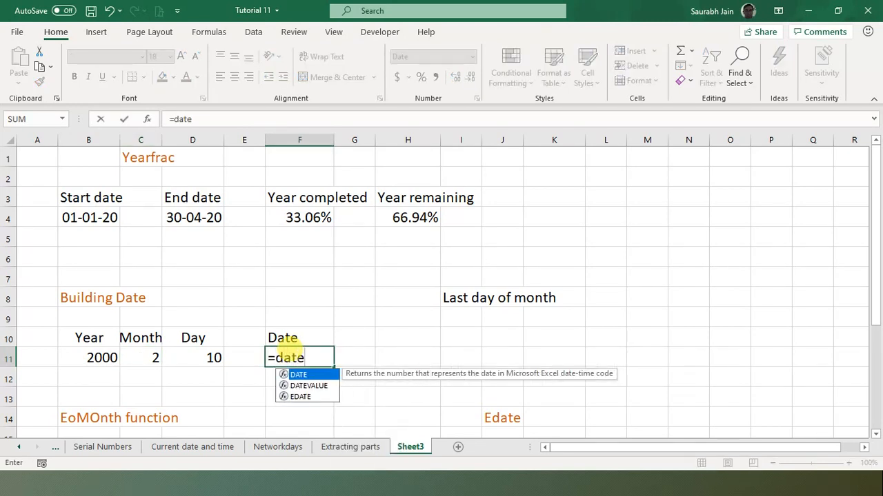
pyautogui.write('(')
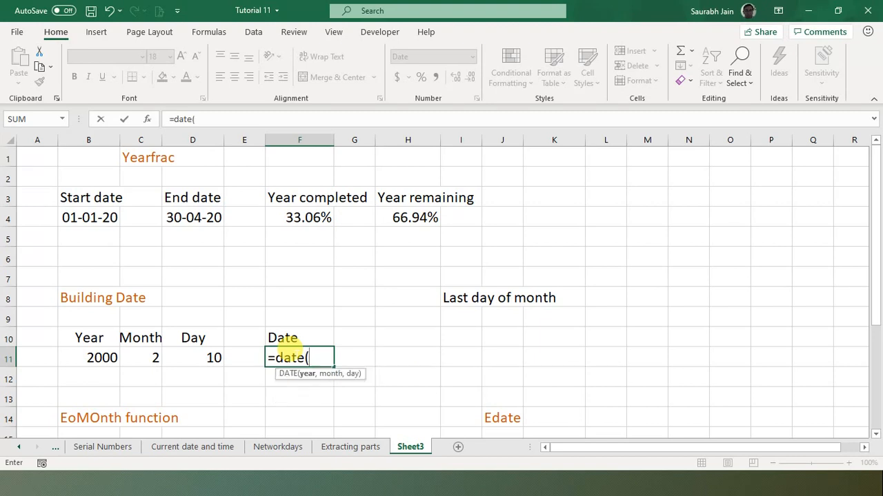
pyautogui.click(94, 356)
pyautogui.write(',')
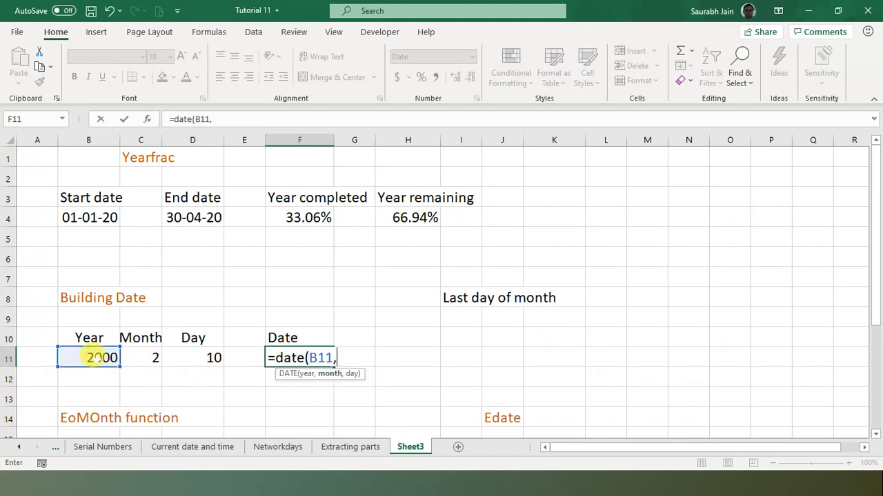
pyautogui.click(142, 357)
pyautogui.write(',')
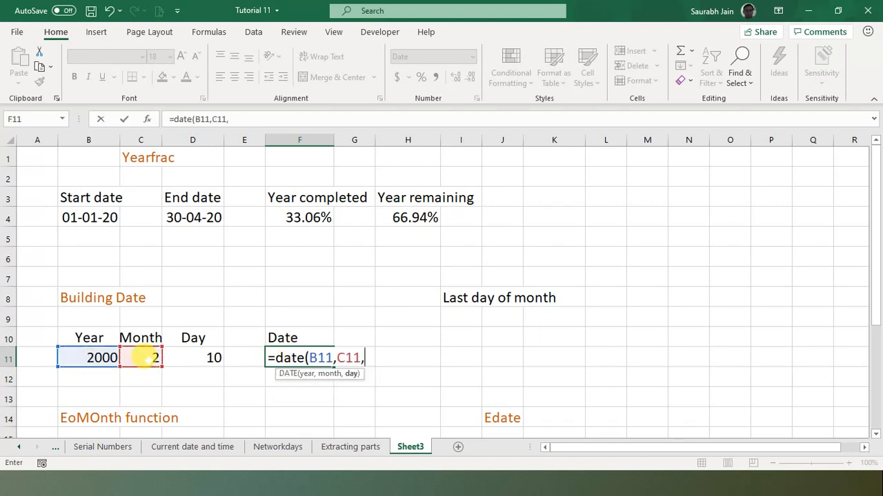
pyautogui.click(207, 354)
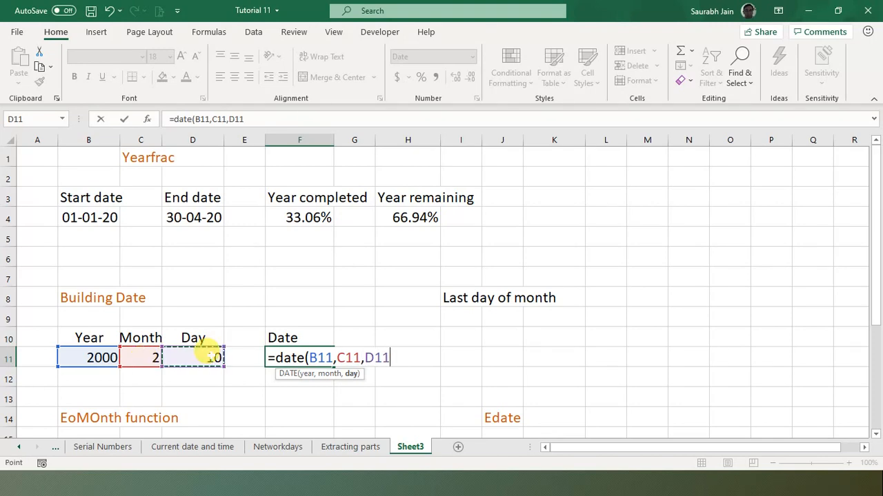
pyautogui.write(')')
pyautogui.press('Return')
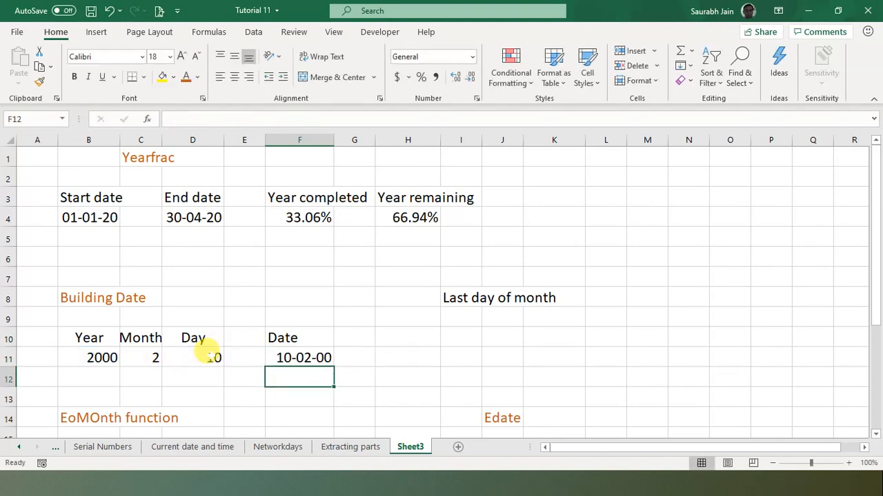
pyautogui.click(386, 357)
pyautogui.press('Down')
pyautogui.press('Down')
pyautogui.press('Down')
pyautogui.press('Down')
pyautogui.press('Down')
pyautogui.press('Down')
pyautogui.press('Down')
pyautogui.press('Down')
pyautogui.press('Down')
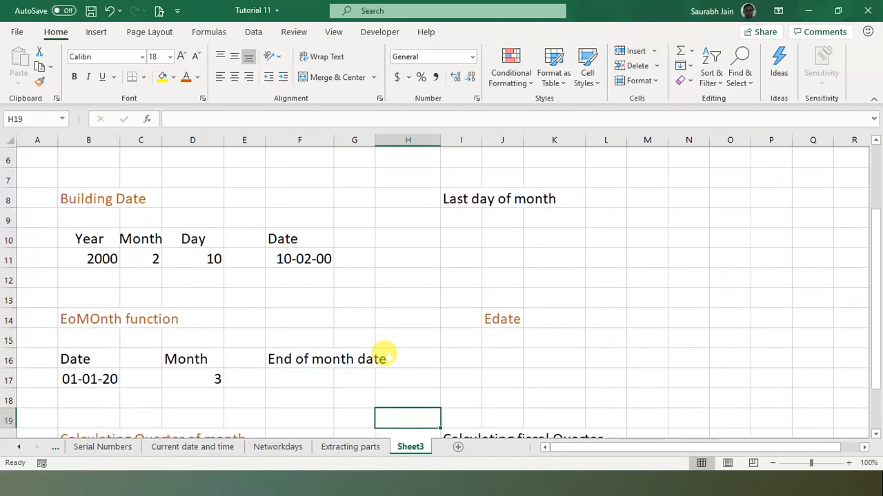
# - Set the Day value in D11 to 0 so F11 shows 31-01-00
pyautogui.press('Up')
pyautogui.press('Up')
pyautogui.press('Up')
pyautogui.press('Up')
pyautogui.press('Up')
pyautogui.press('Up')
pyautogui.press('Up')
pyautogui.press('Up')
pyautogui.press('Up')
pyautogui.press('Up')
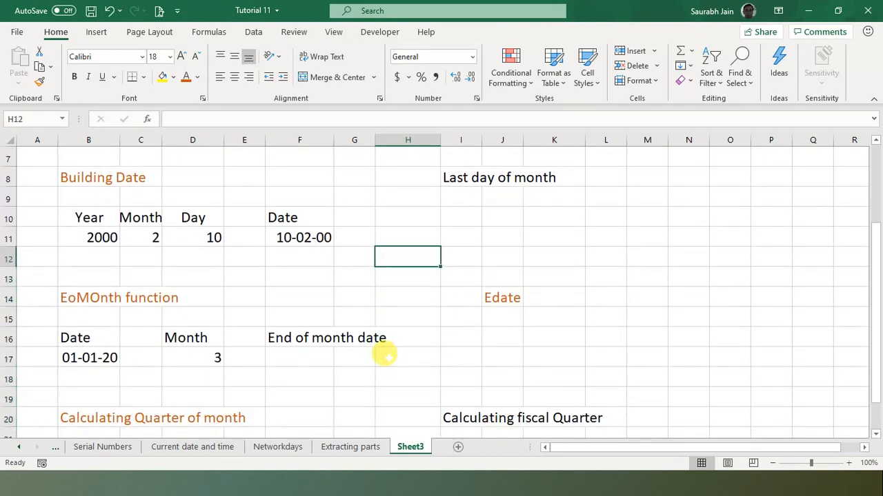
pyautogui.press('Down')
pyautogui.press('Up')
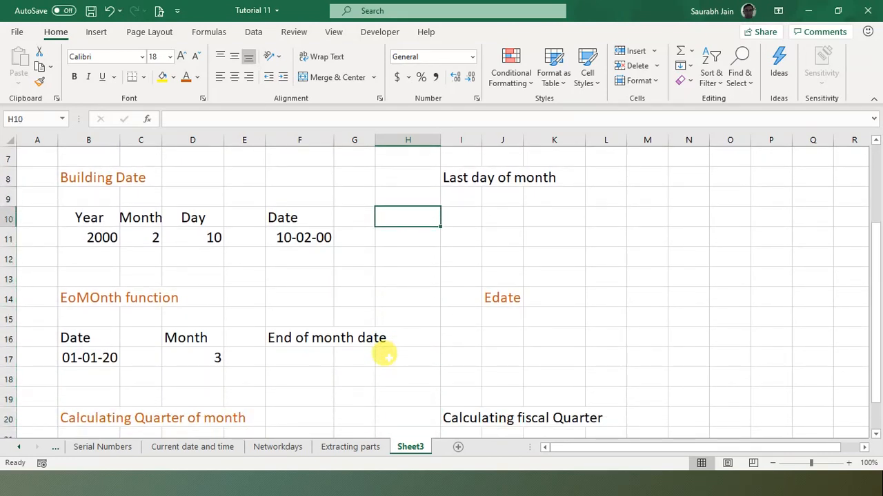
pyautogui.press('Right')
pyautogui.press('Right')
pyautogui.press('Up')
pyautogui.press('Up')
pyautogui.press('Up')
pyautogui.press('Left')
pyautogui.press('Down')
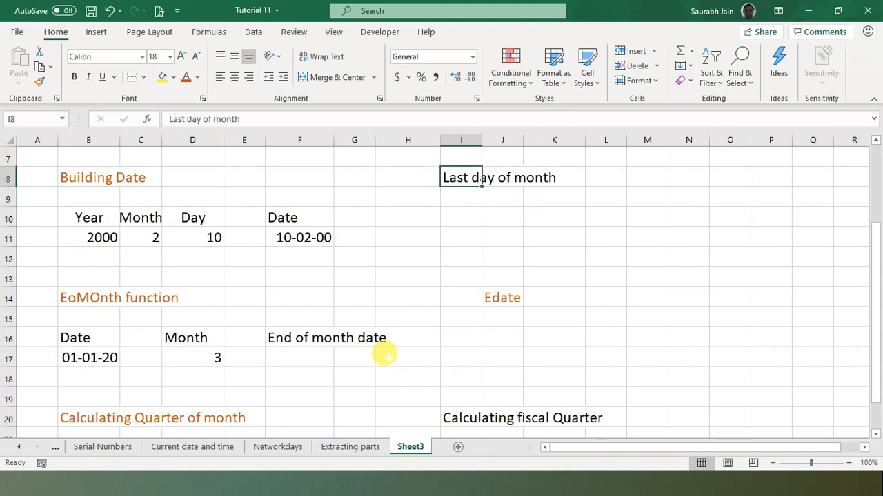
pyautogui.press('Down')
pyautogui.press('Left')
pyautogui.press('Down')
pyautogui.press('Down')
pyautogui.press('Left')
pyautogui.press('Left')
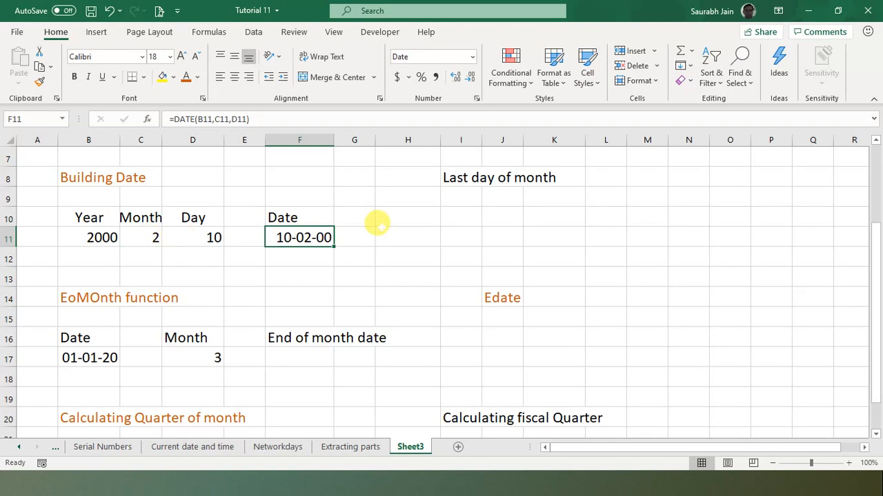
pyautogui.click(209, 235)
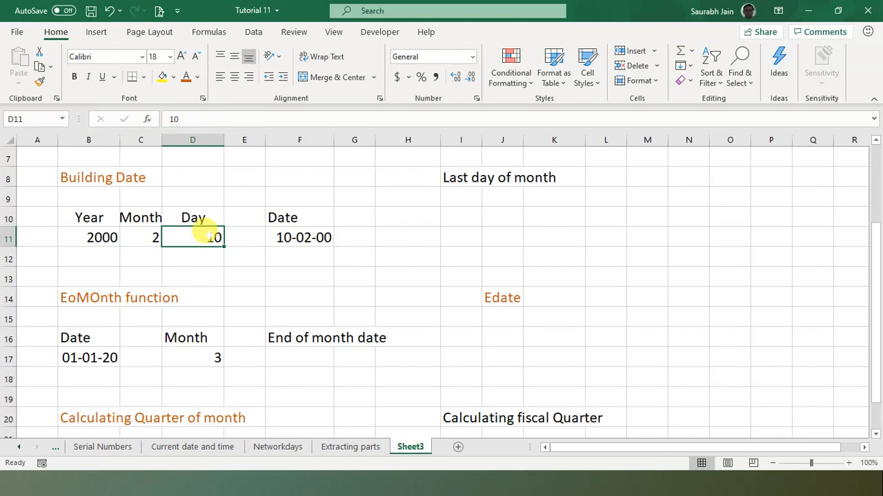
pyautogui.write('0')
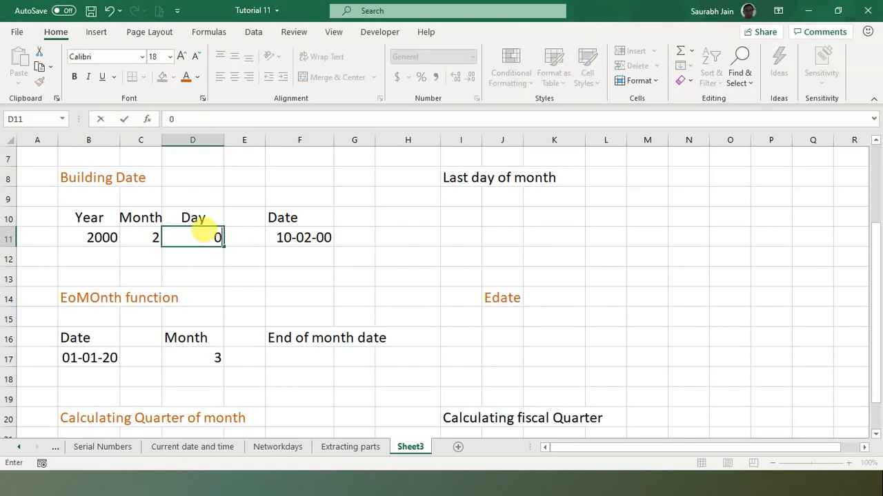
pyautogui.press('Return')
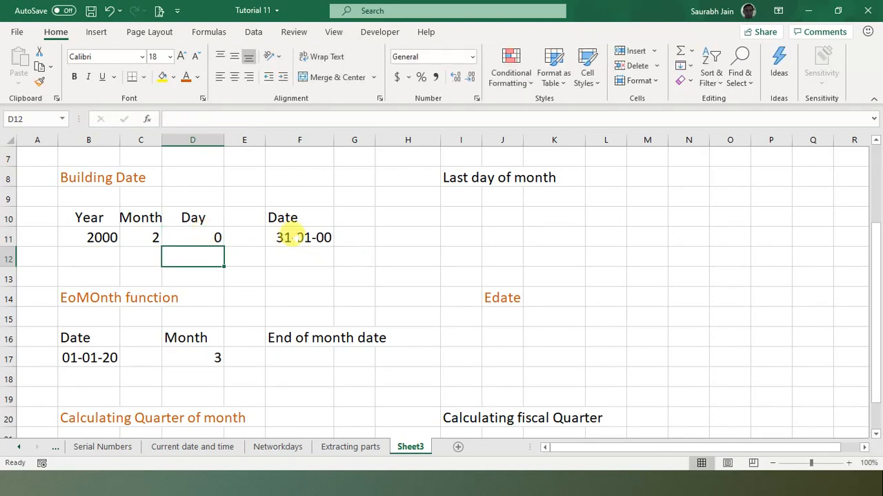
pyautogui.click(286, 238)
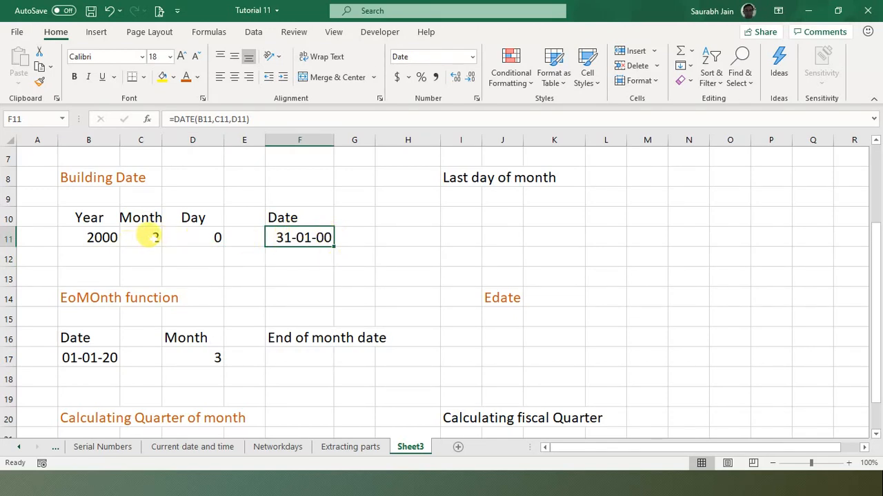
pyautogui.click(149, 237)
pyautogui.click(295, 237)
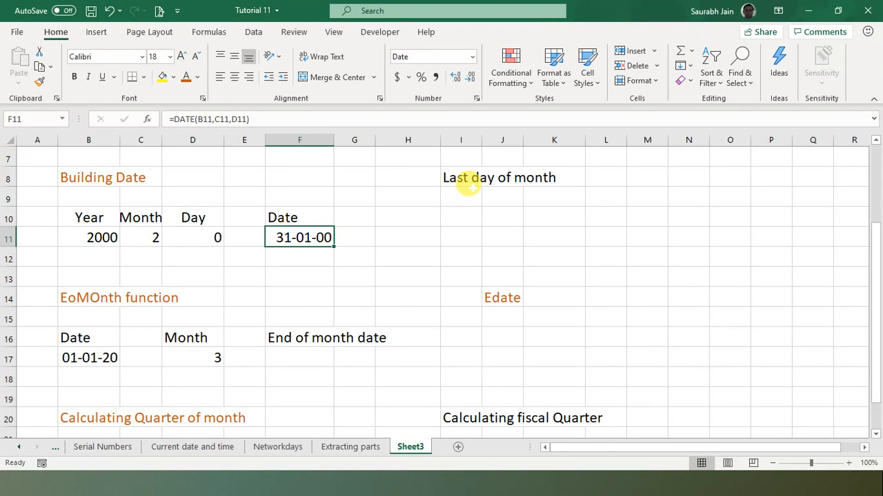
# - Enter =DATE(B11,C11+1,D11) in I11 under Last day of month, returning 29-02-00
pyautogui.click(193, 235)
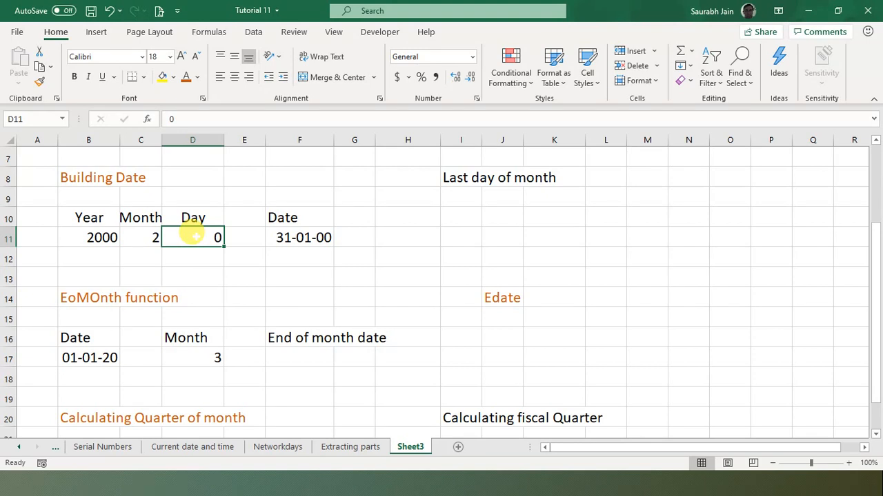
pyautogui.click(152, 239)
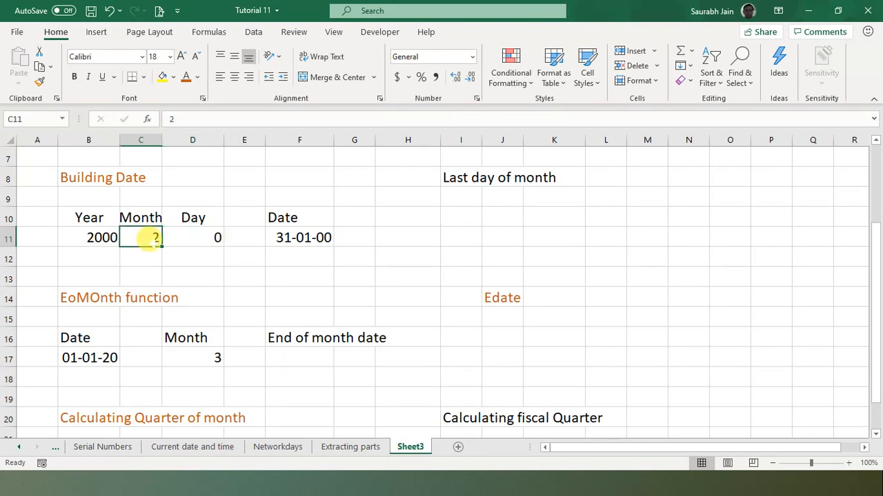
pyautogui.click(452, 231)
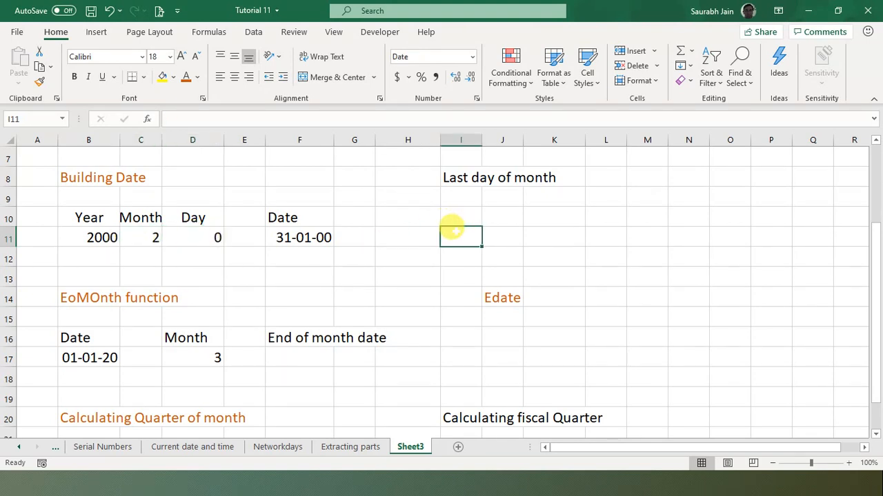
pyautogui.write('=')
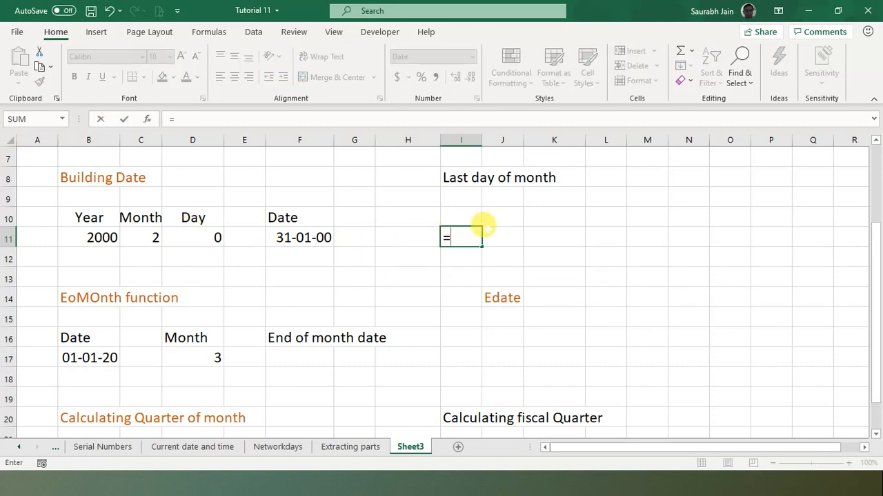
pyautogui.write('date')
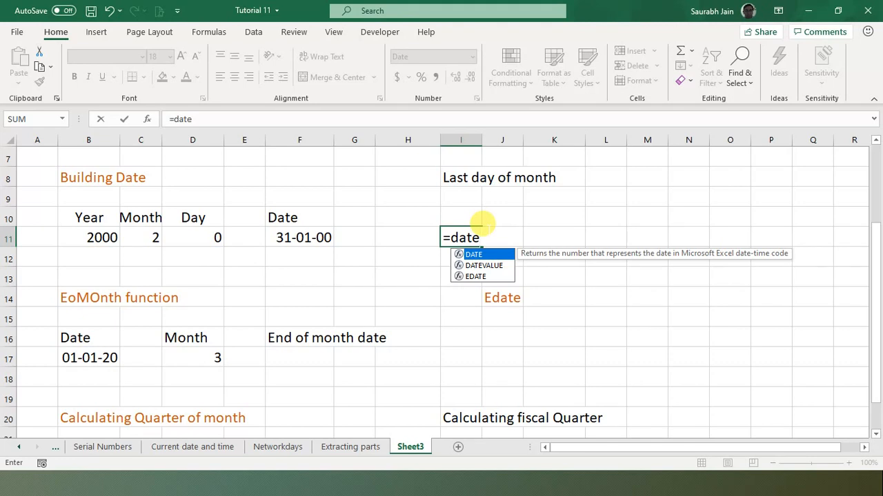
pyautogui.write('(')
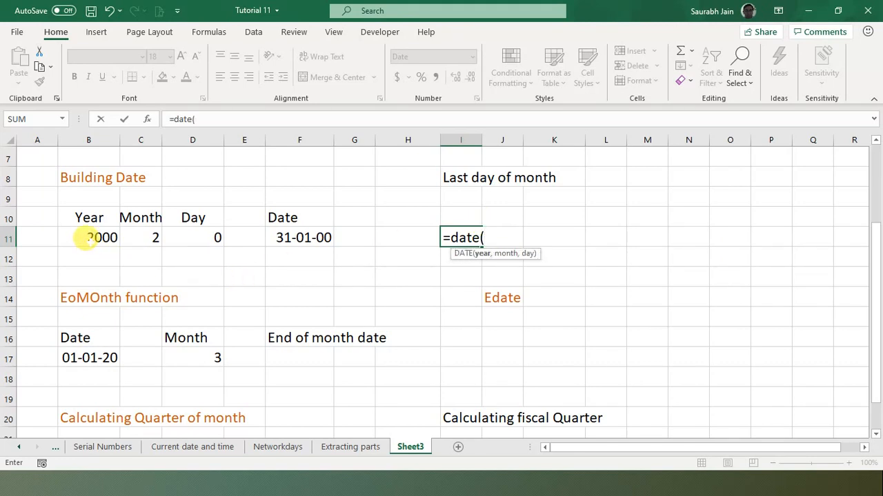
pyautogui.click(88, 237)
pyautogui.write(',')
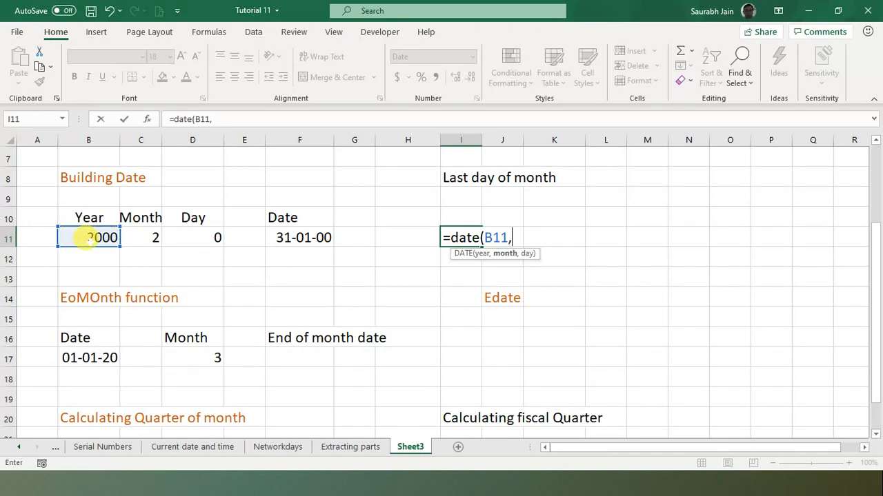
pyautogui.click(145, 237)
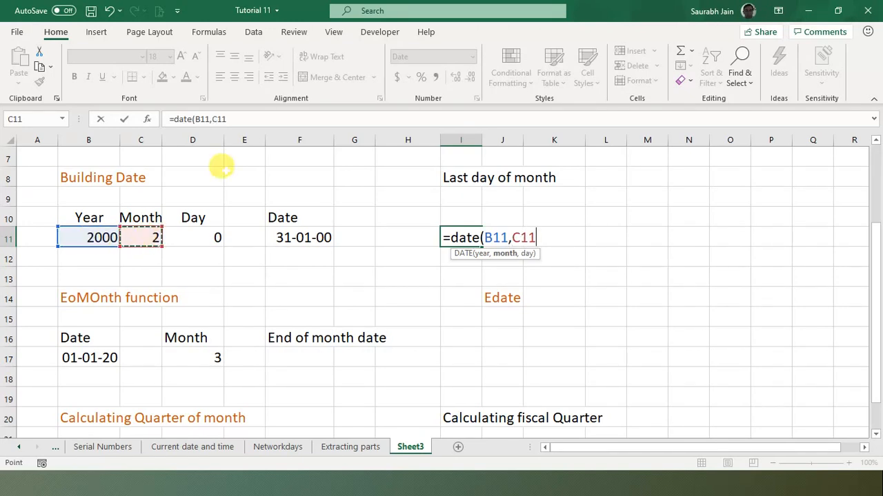
pyautogui.click(250, 120)
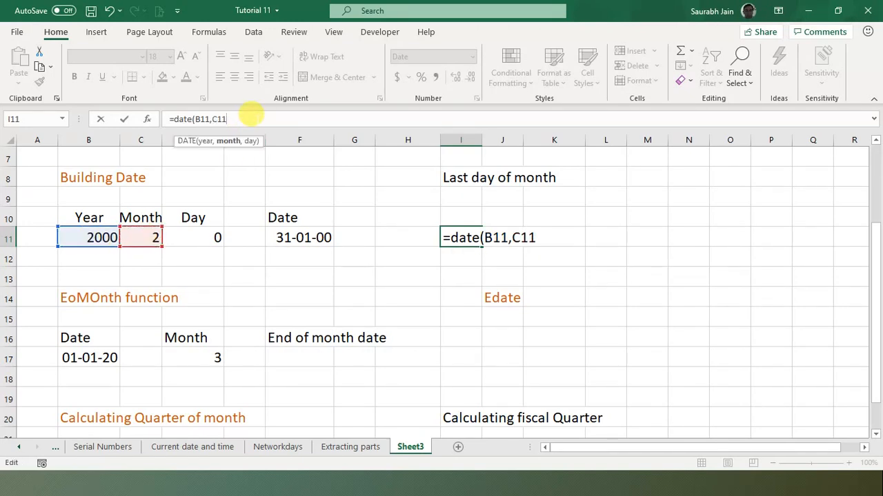
pyautogui.write('+1,')
pyautogui.click(207, 235)
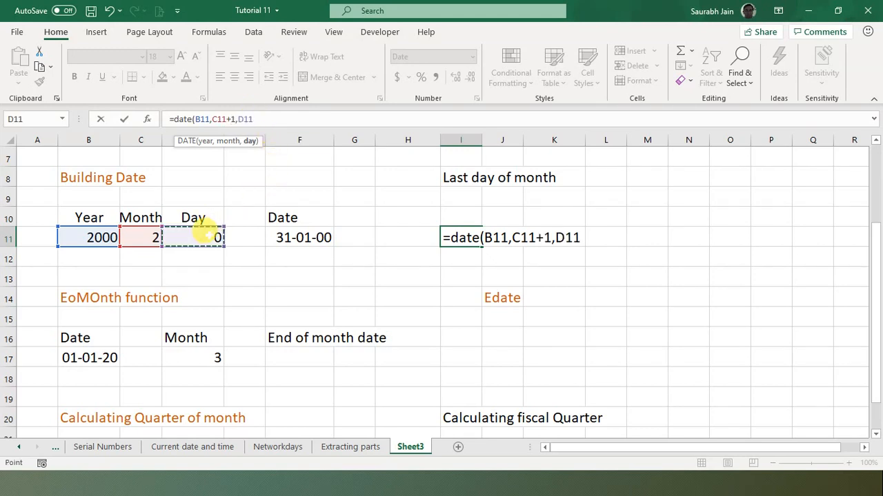
pyautogui.click(300, 117)
pyautogui.write(')')
pyautogui.press('Return')
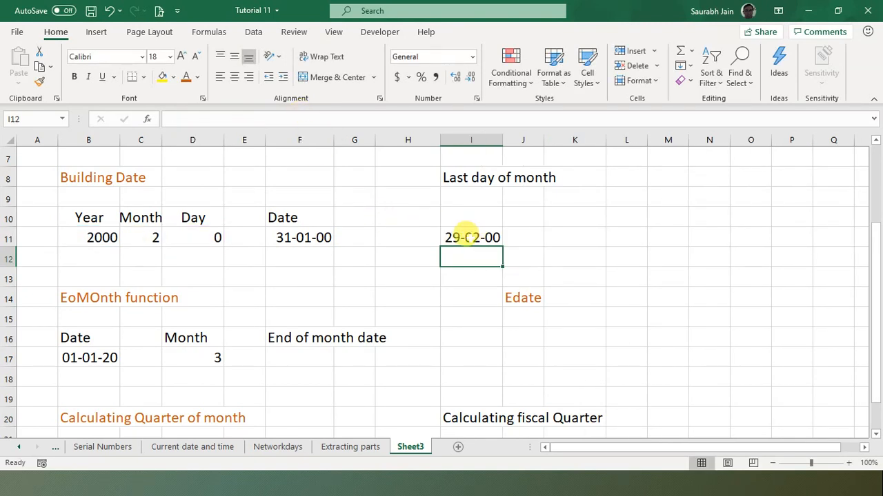
pyautogui.click(458, 236)
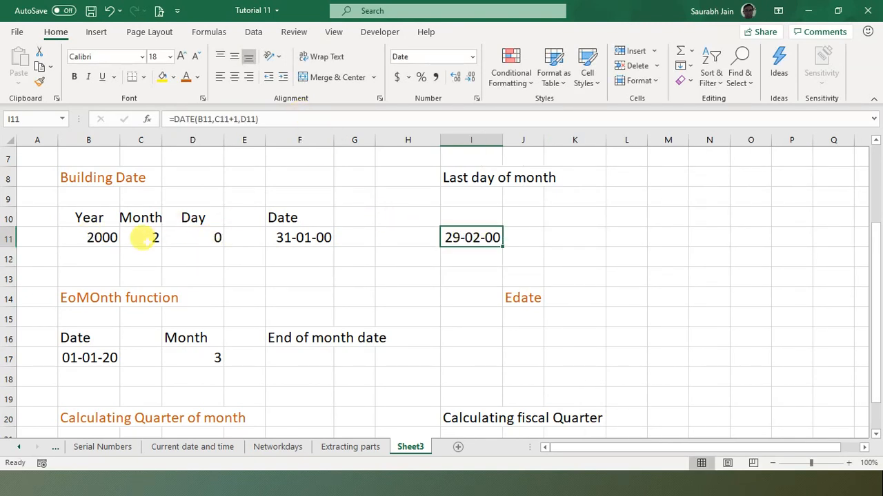
pyautogui.click(141, 238)
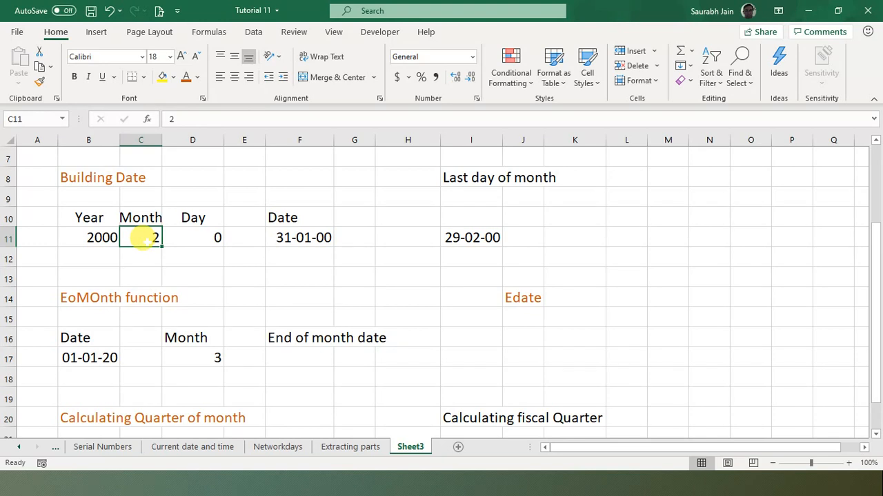
pyautogui.click(464, 240)
pyautogui.click(447, 258)
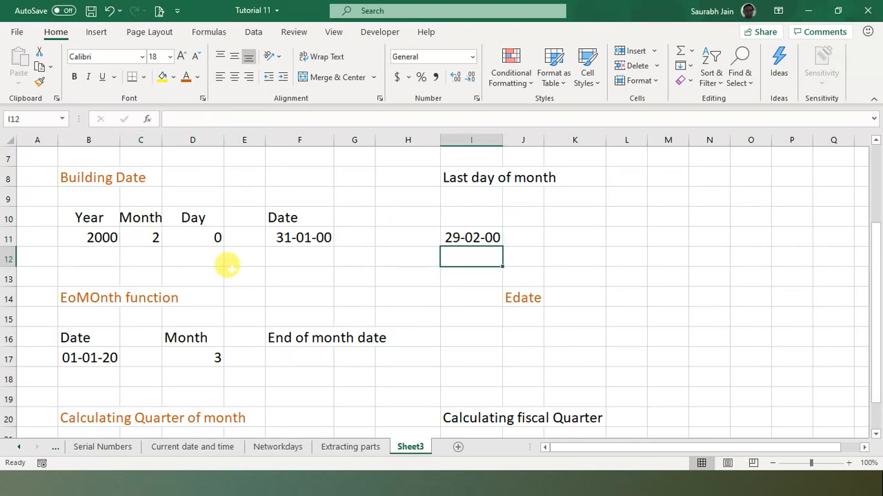
pyautogui.click(205, 237)
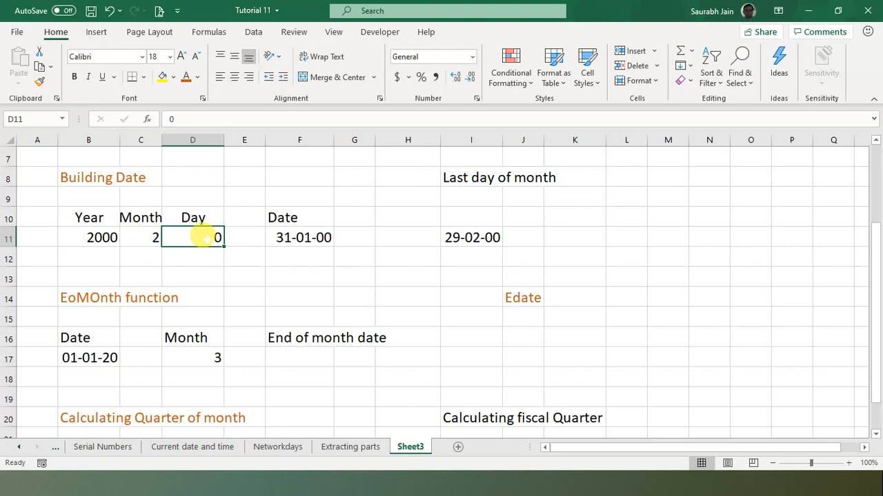
pyautogui.click(461, 231)
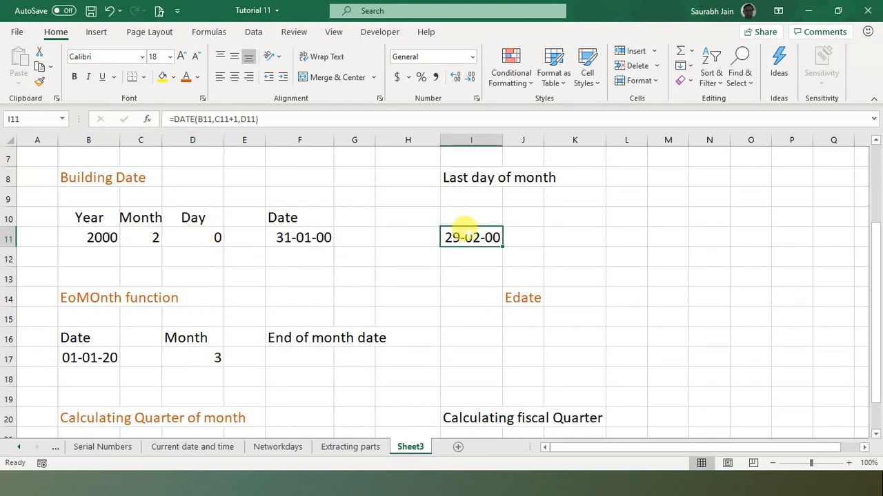
pyautogui.press('Down')
pyautogui.press('Down')
pyautogui.press('Up')
pyautogui.press('Up')
pyautogui.press('Down')
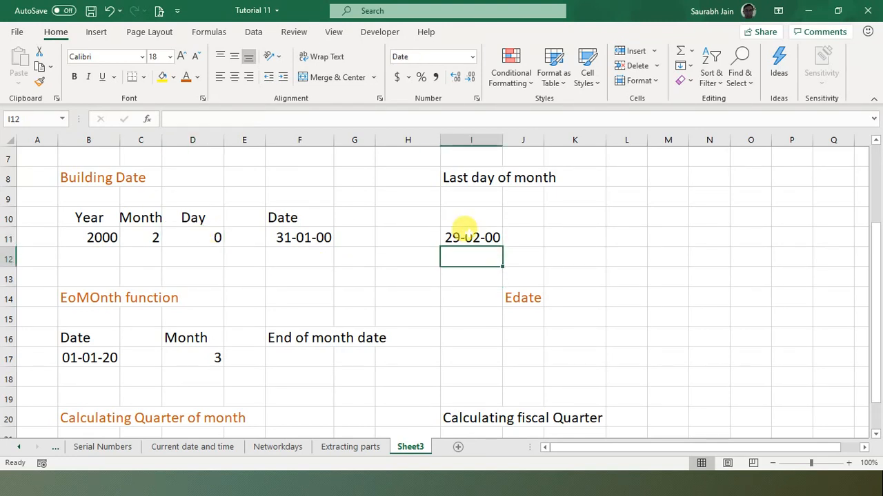
pyautogui.press('Down')
pyautogui.press('Down')
pyautogui.press('Up')
pyautogui.press('Up')
pyautogui.press('Up')
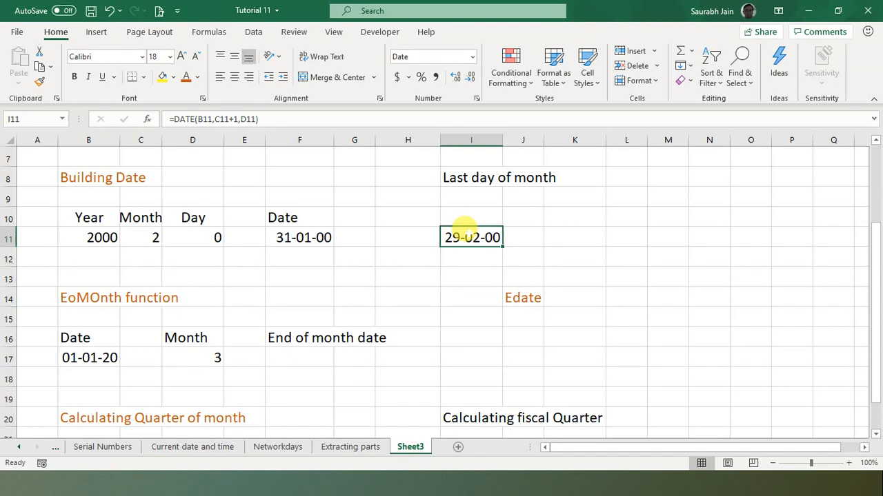
pyautogui.press('Down')
pyautogui.press('Down')
pyautogui.press('Up')
pyautogui.press('Up')
pyautogui.press('Up')
pyautogui.press('Left')
pyautogui.press('Left')
pyautogui.press('Left')
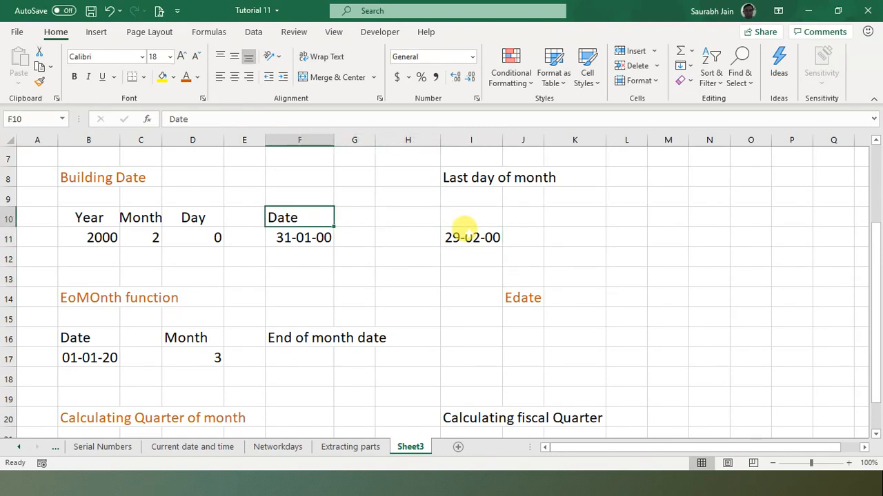
pyautogui.press('Down')
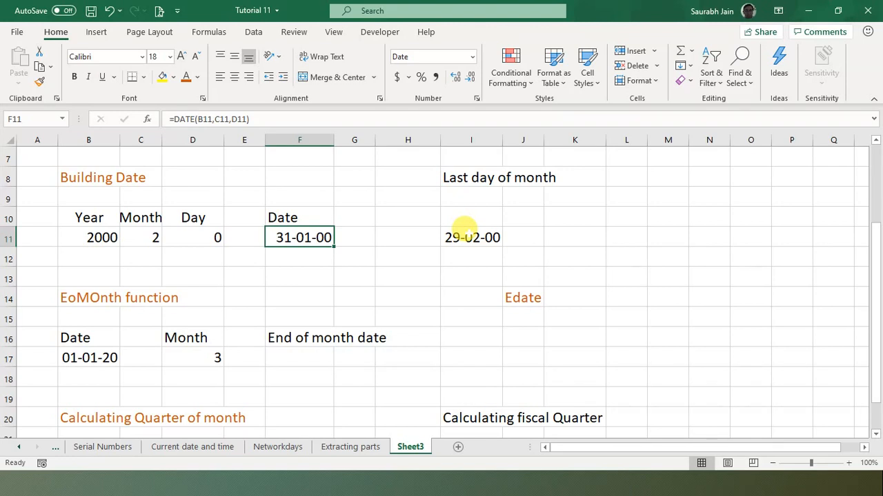
pyautogui.press('Down')
pyautogui.press('Down')
pyautogui.press('Down')
pyautogui.press('Down')
pyautogui.press('Down')
pyautogui.press('Down')
pyautogui.press('Down')
pyautogui.press('Down')
pyautogui.press('Down')
pyautogui.press('Down')
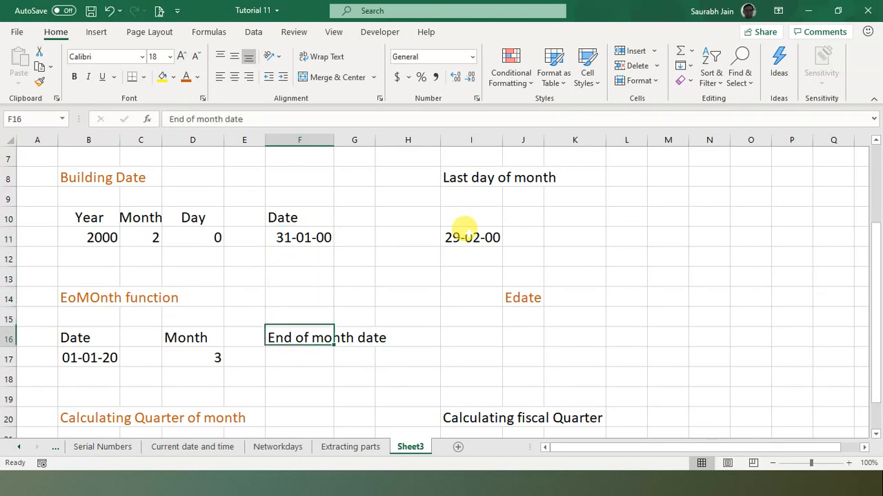
pyautogui.press('Up')
pyautogui.press('Up')
pyautogui.press('Up')
pyautogui.press('Up')
pyautogui.press('Up')
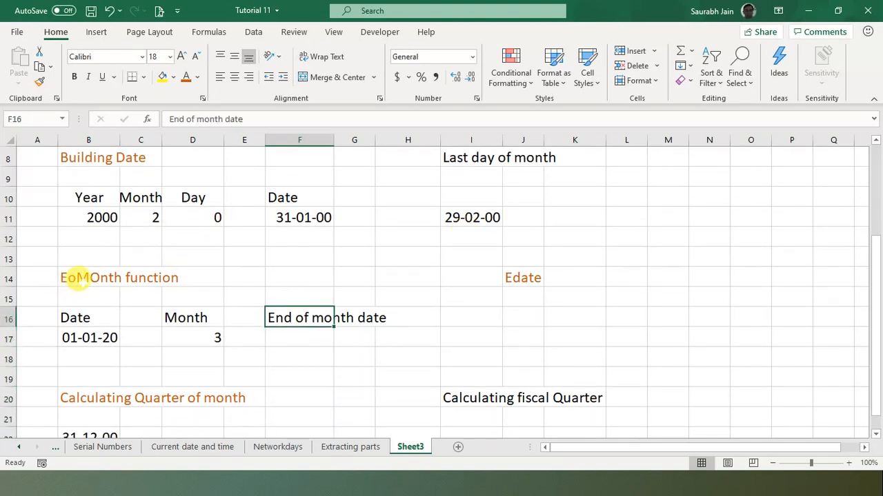
# - Enter =EOMONTH(B17,D17) in F17, using start date 01-01-2020 and 3 months
pyautogui.click(73, 277)
pyautogui.click(100, 338)
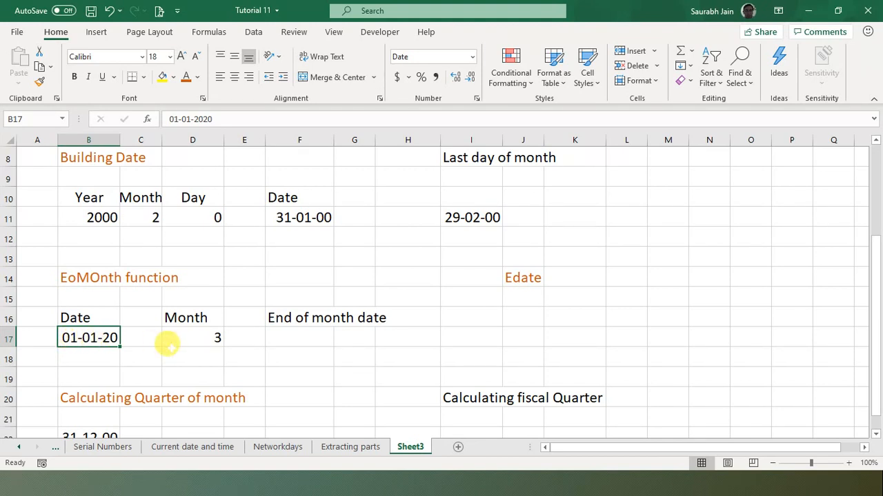
pyautogui.click(184, 356)
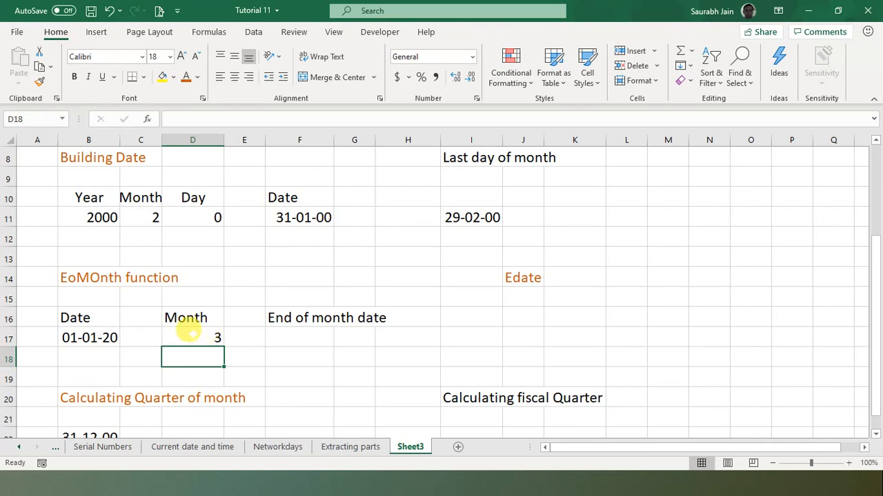
pyautogui.click(196, 336)
pyautogui.click(314, 335)
pyautogui.write('=')
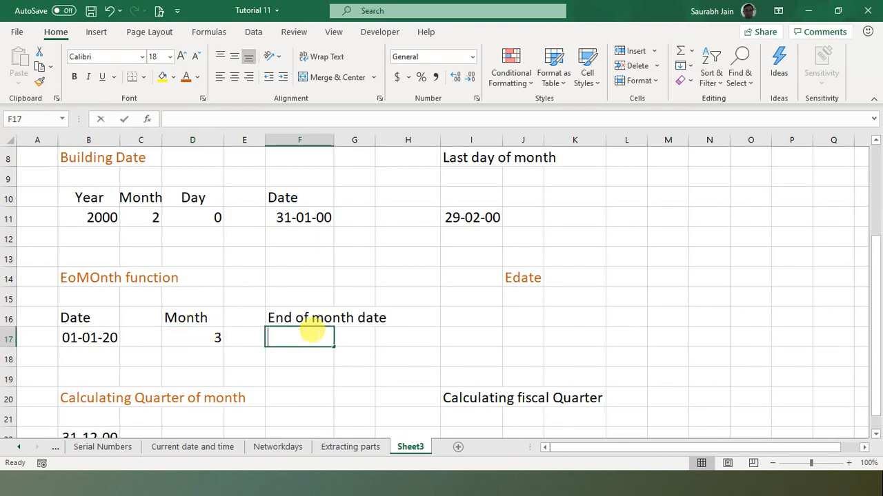
pyautogui.write('e')
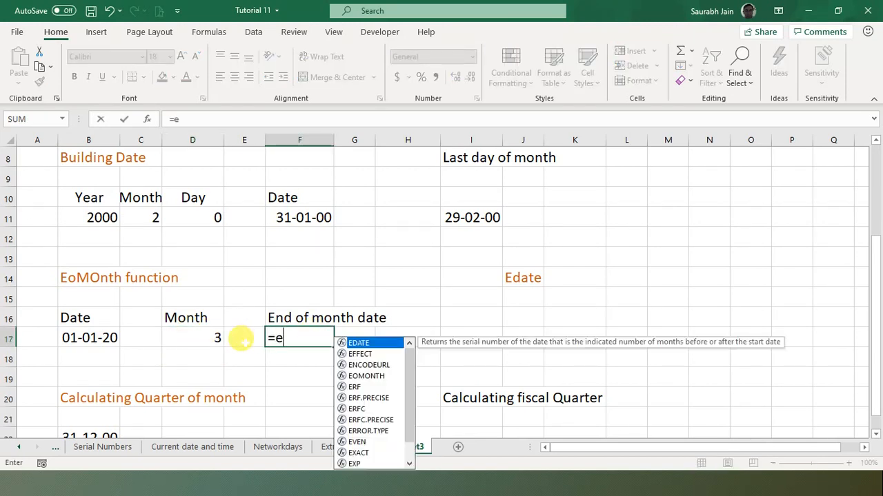
pyautogui.write('omonth')
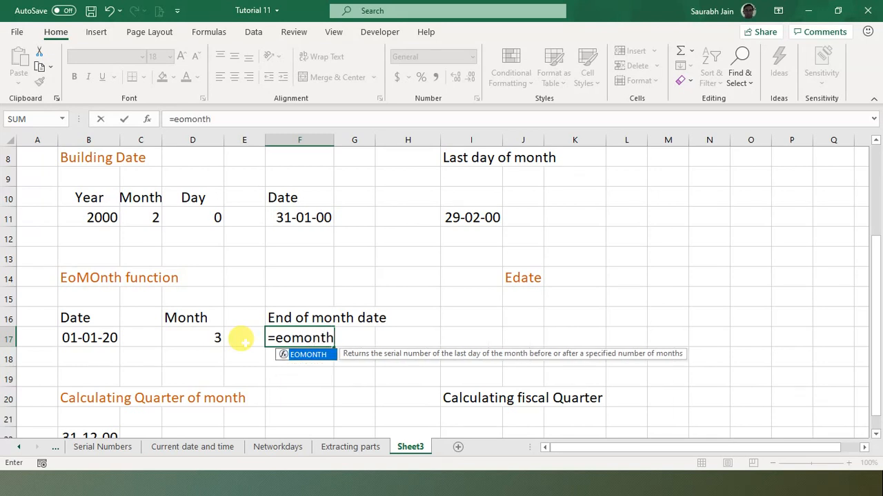
pyautogui.write('(')
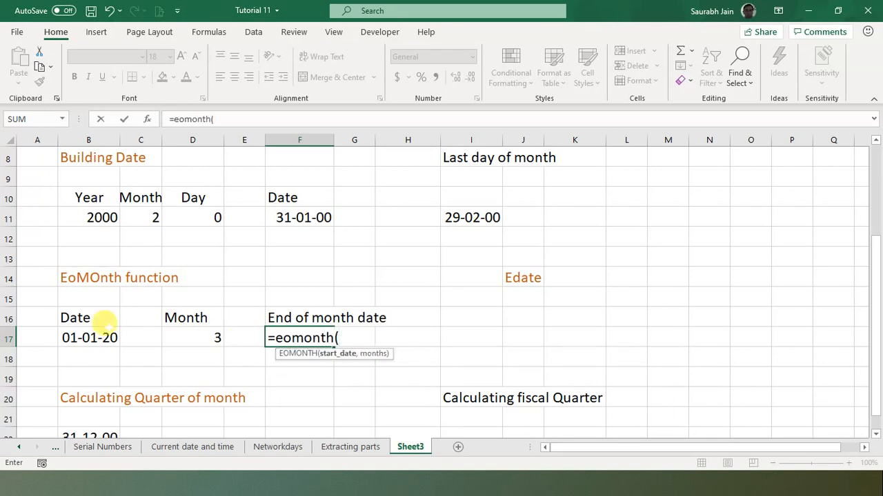
pyautogui.click(69, 338)
pyautogui.write(',')
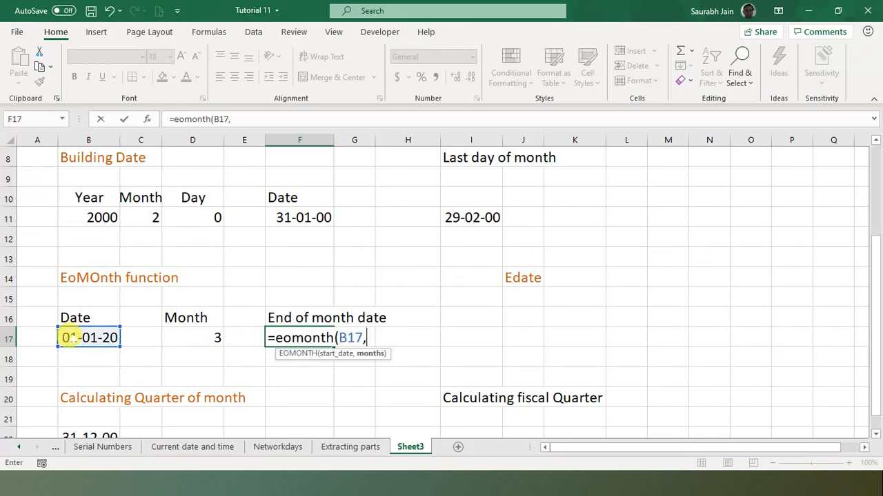
pyautogui.click(185, 338)
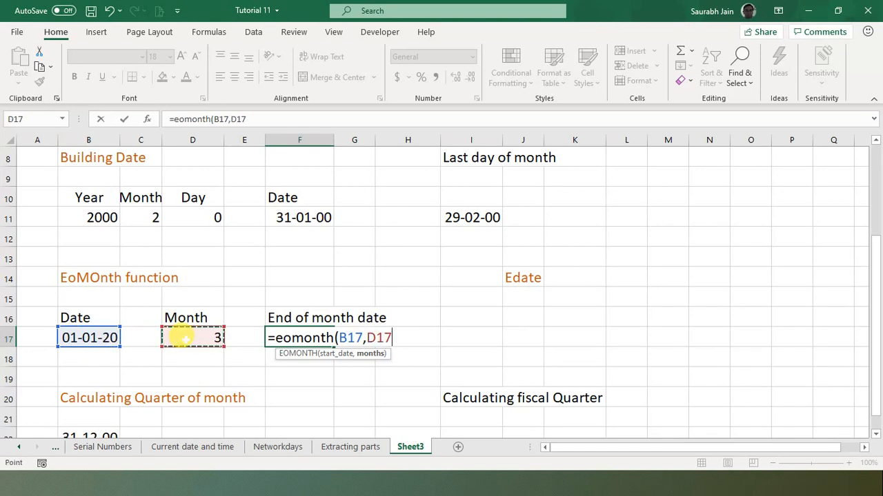
pyautogui.write(')')
pyautogui.press('Return')
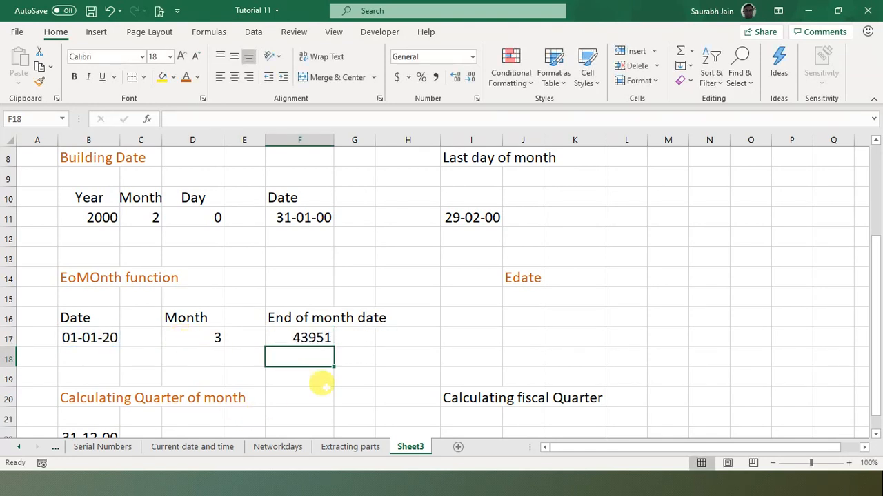
# - Format F17 as Short Date so 43951 displays as 30-04-20
pyautogui.click(284, 332)
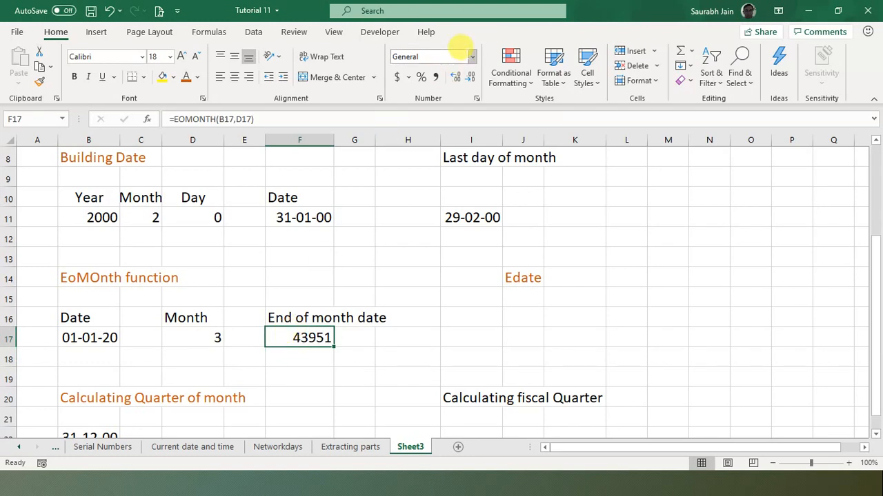
pyautogui.click(470, 58)
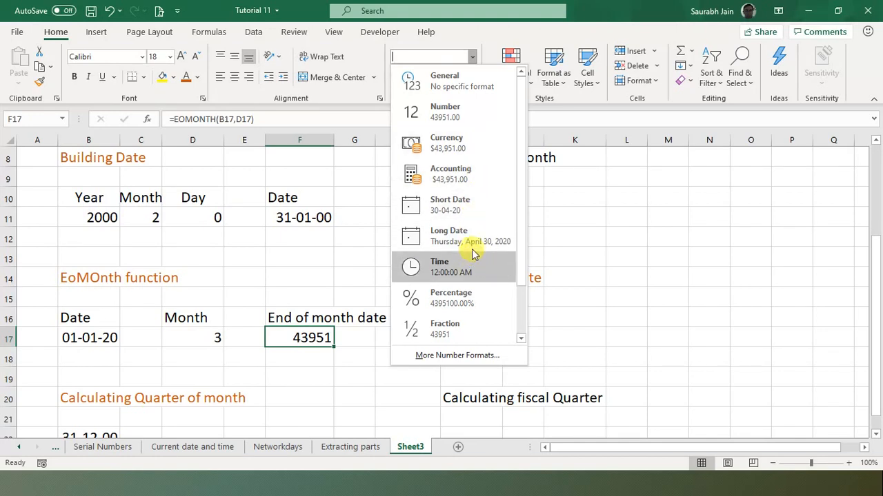
pyautogui.click(471, 198)
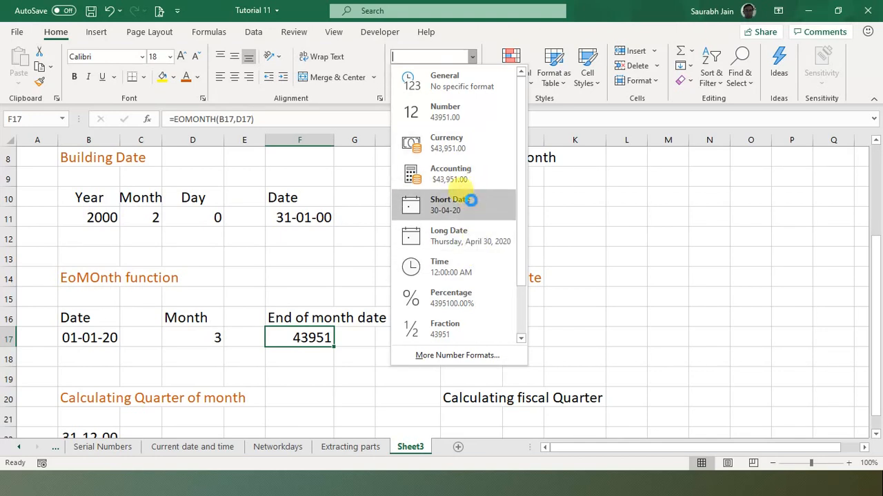
pyautogui.click(378, 356)
pyautogui.click(286, 337)
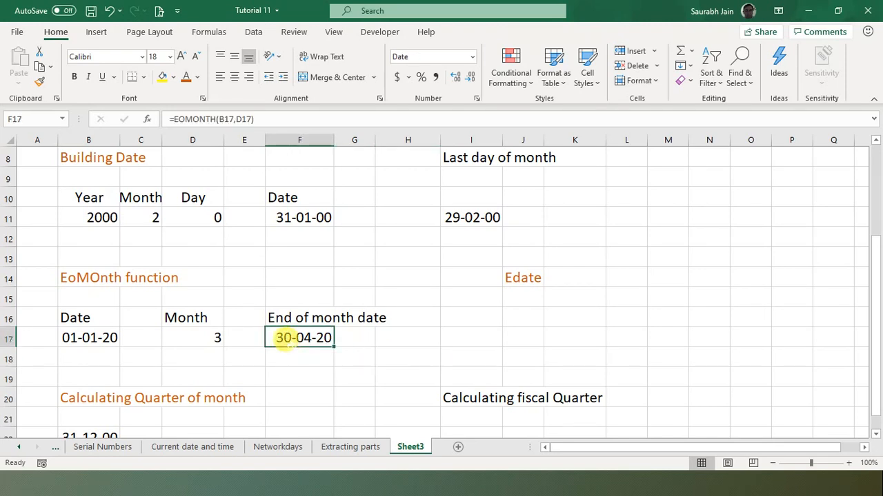
pyautogui.click(383, 338)
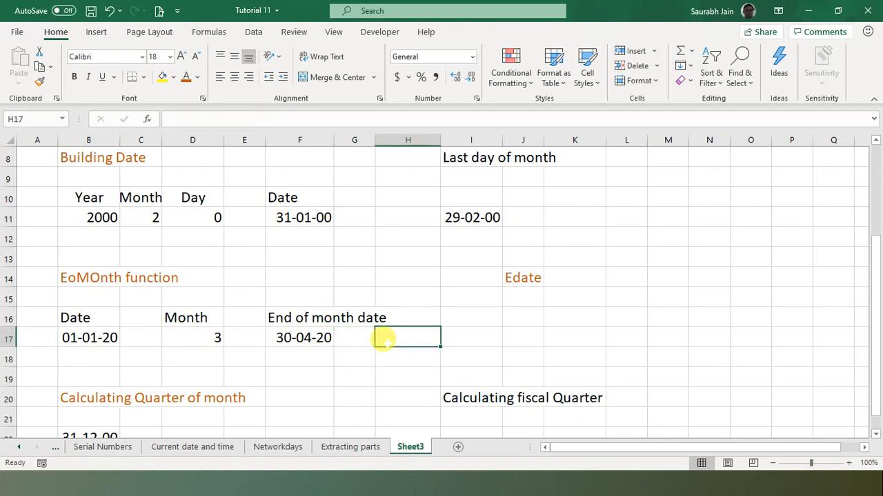
# - Change the month count in D17 to 0
pyautogui.click(90, 338)
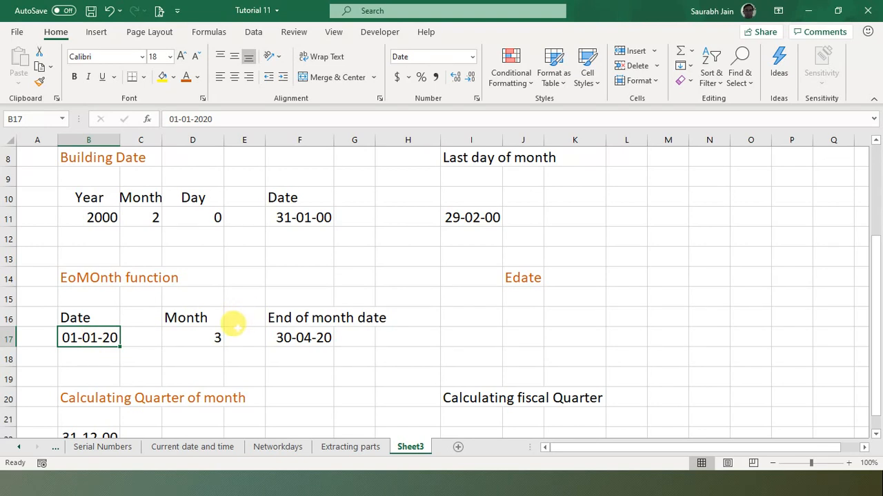
pyautogui.click(305, 337)
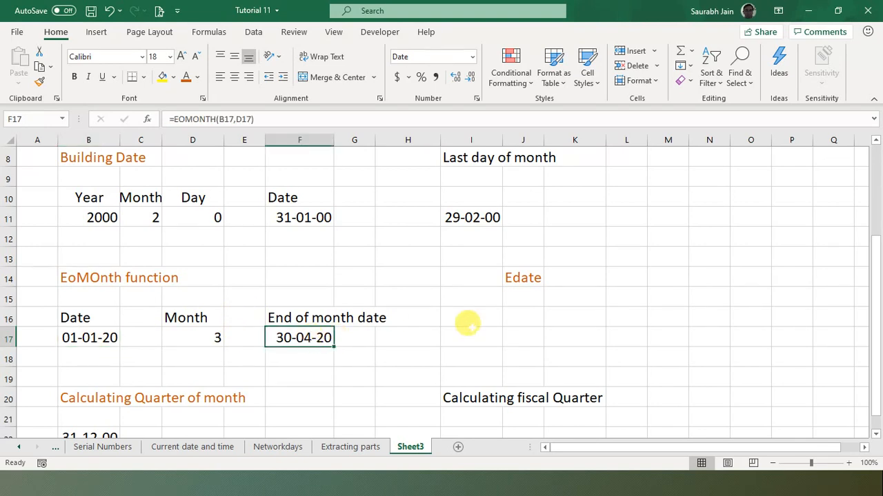
pyautogui.click(479, 333)
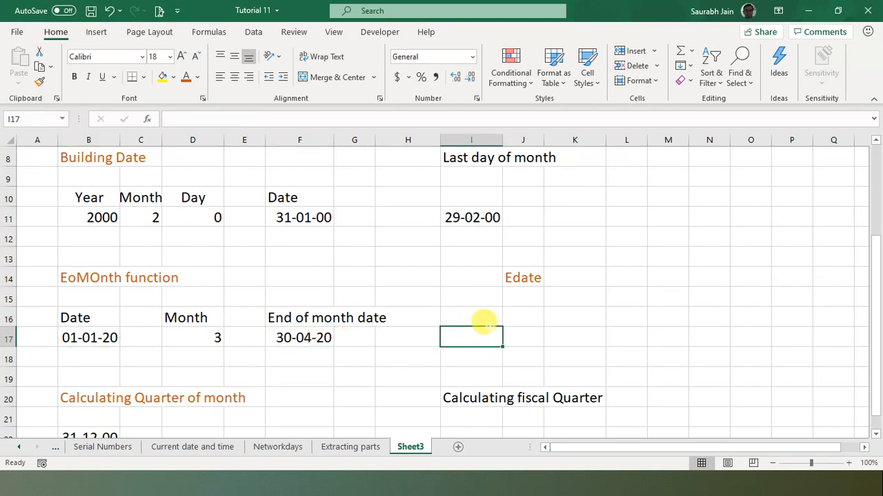
pyautogui.click(203, 337)
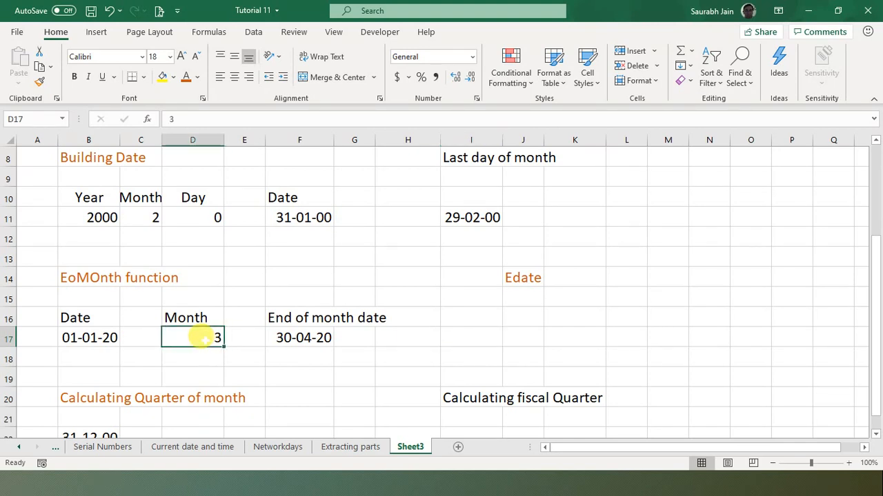
pyautogui.write('0')
pyautogui.press('Return')
pyautogui.click(314, 338)
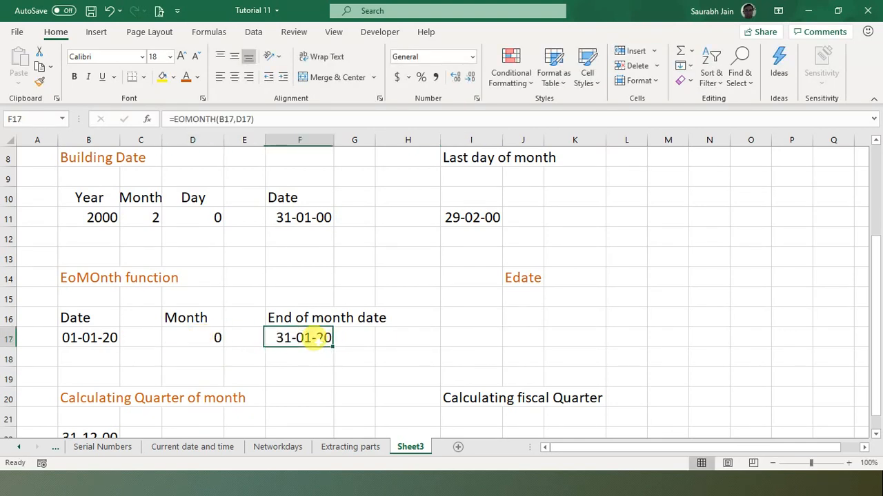
# - Set the start date in B17 to 1 feb 2020, giving an end-of-month date of 29-02-20
pyautogui.click(71, 337)
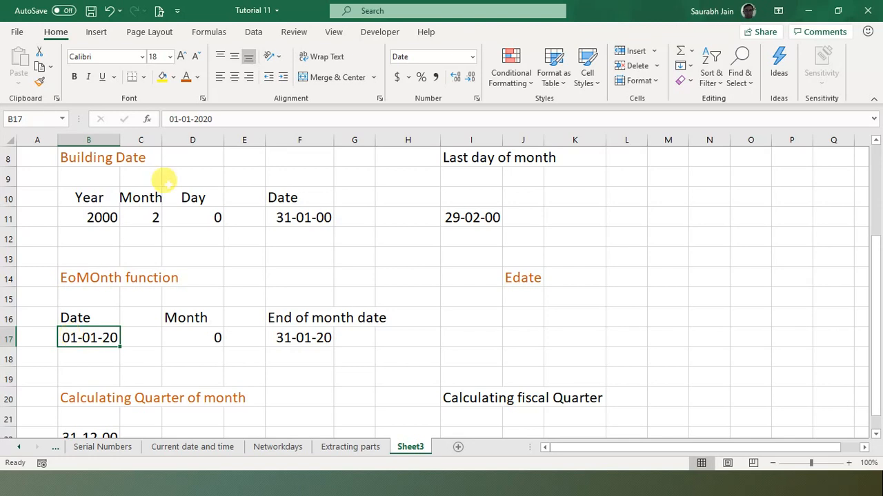
pyautogui.write('1-2')
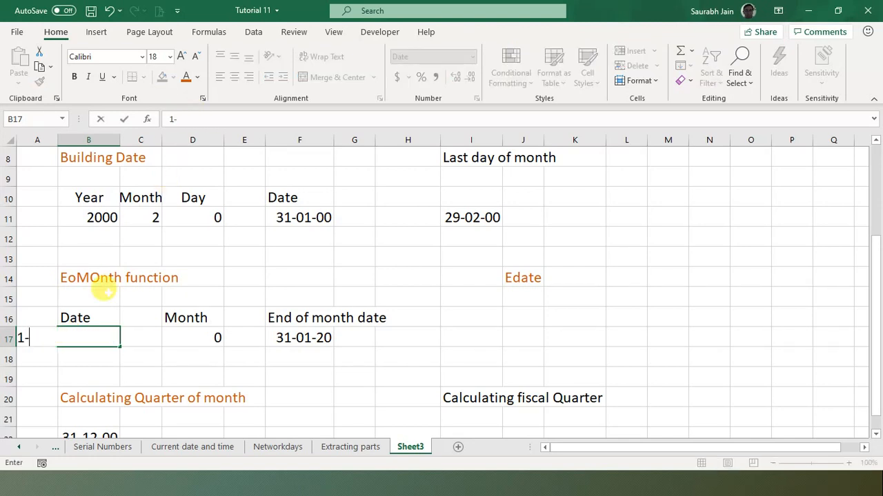
pyautogui.press('BackSpace')
pyautogui.press('BackSpace')
pyautogui.press('BackSpace')
pyautogui.write('1 feb 2020')
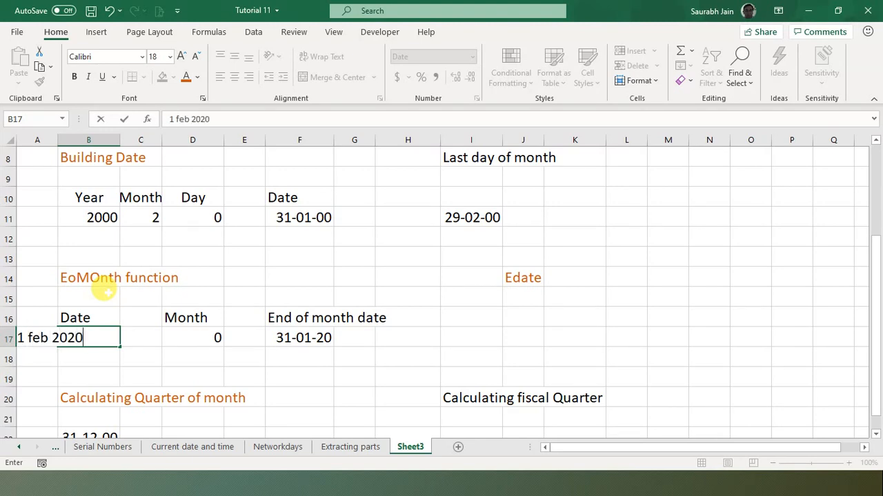
pyautogui.hotkey('ctrl', 'Return')
pyautogui.press('Return')
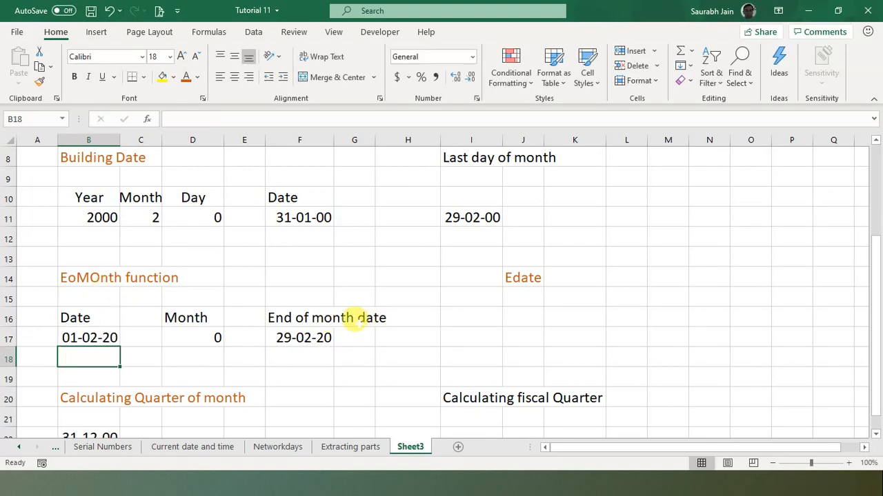
pyautogui.click(319, 337)
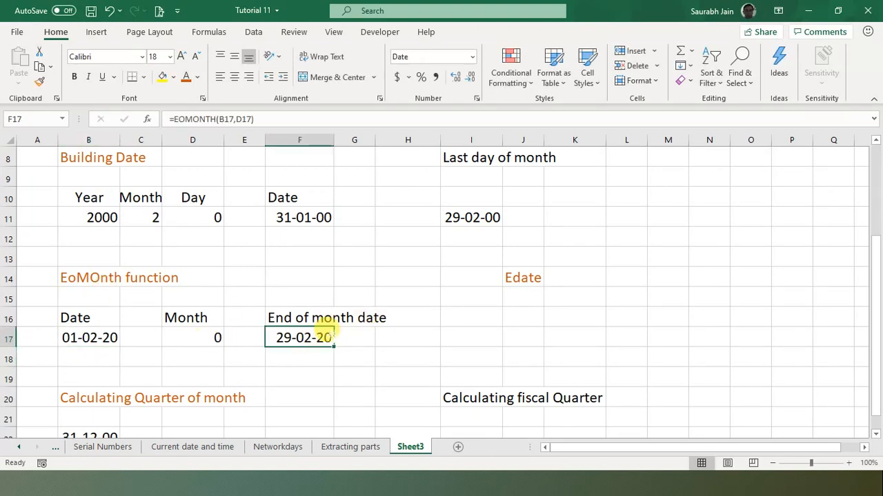
pyautogui.click(418, 330)
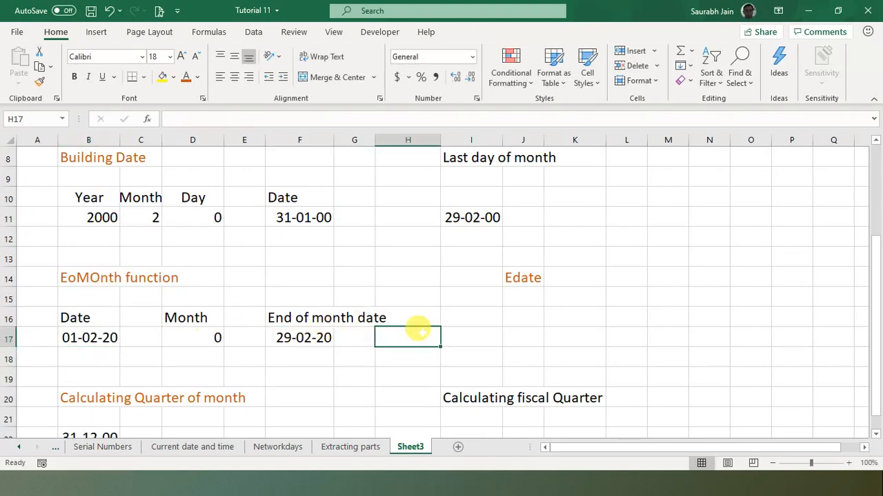
pyautogui.press('Down')
pyautogui.press('Down')
pyautogui.press('Down')
pyautogui.press('Down')
pyautogui.press('Down')
pyautogui.press('Down')
pyautogui.press('Down')
pyautogui.press('Down')
pyautogui.press('Down')
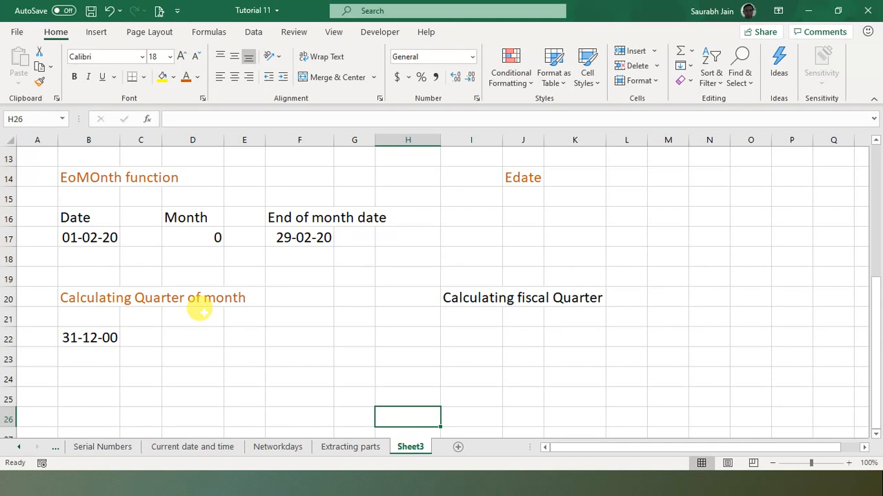
# - Enter =MONTH(B22) in D22, returning 12.00 for the date 31-12-00
pyautogui.click(194, 335)
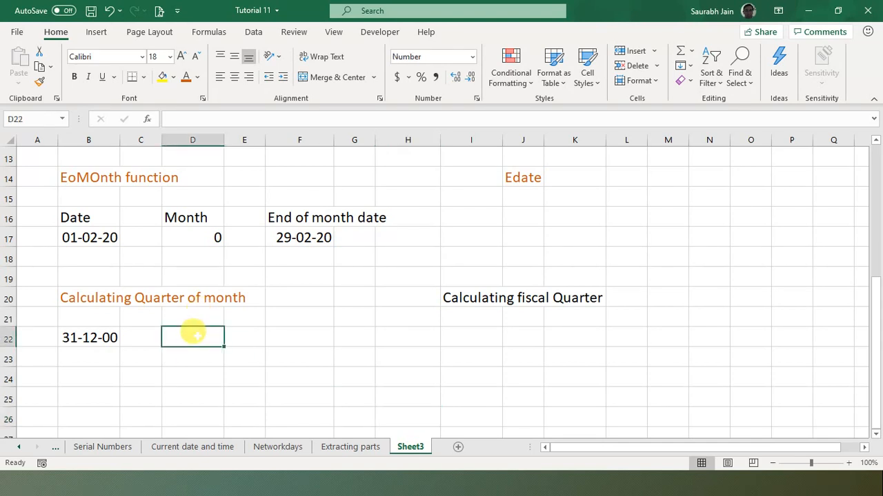
pyautogui.write('=mo')
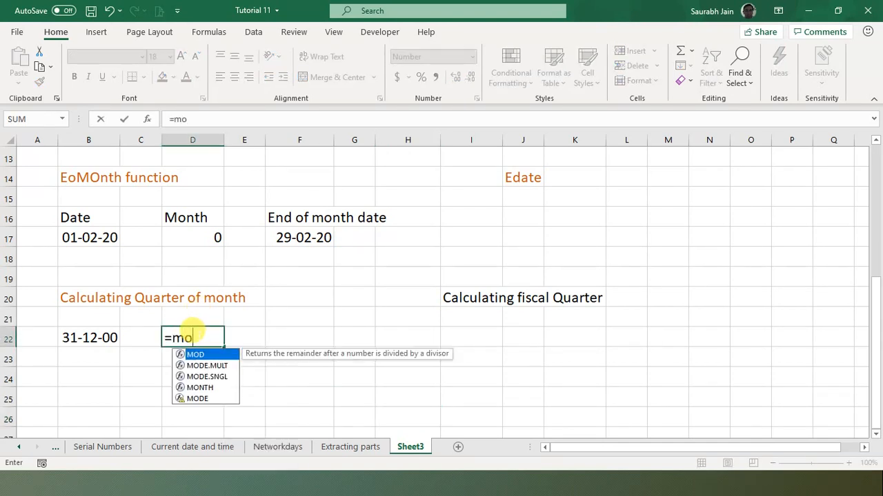
pyautogui.write('nth(')
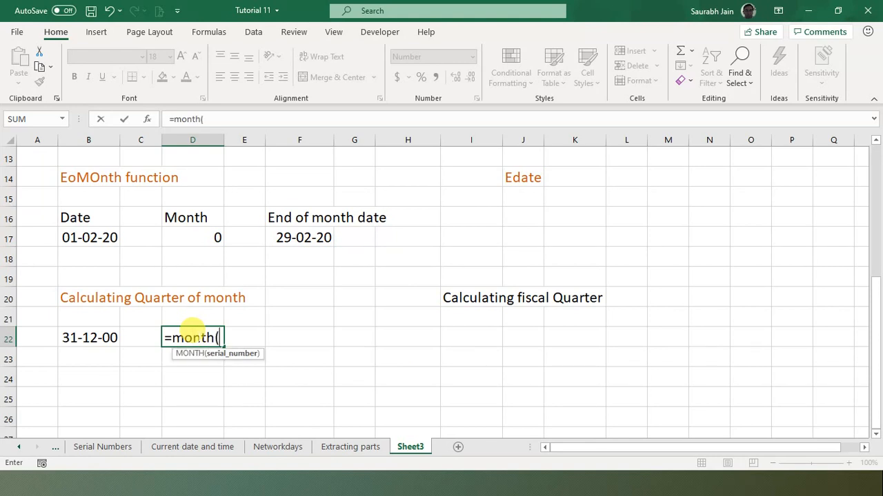
pyautogui.click(77, 336)
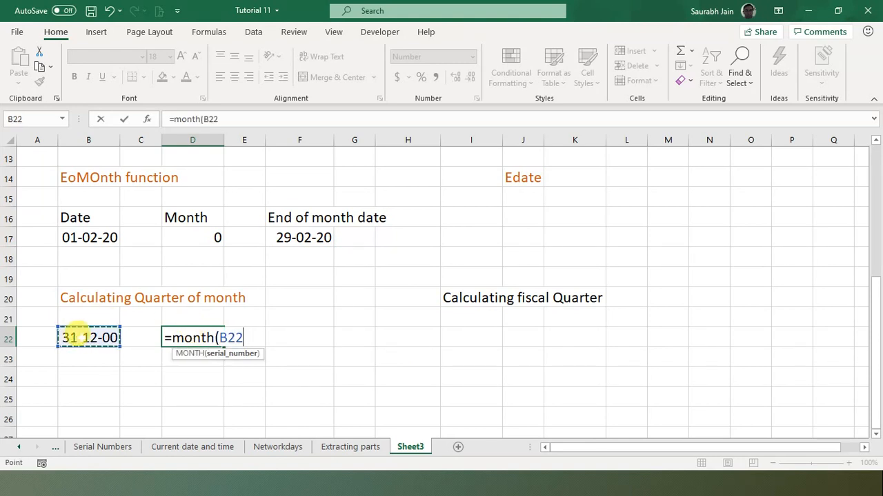
pyautogui.write(')')
pyautogui.press('Return')
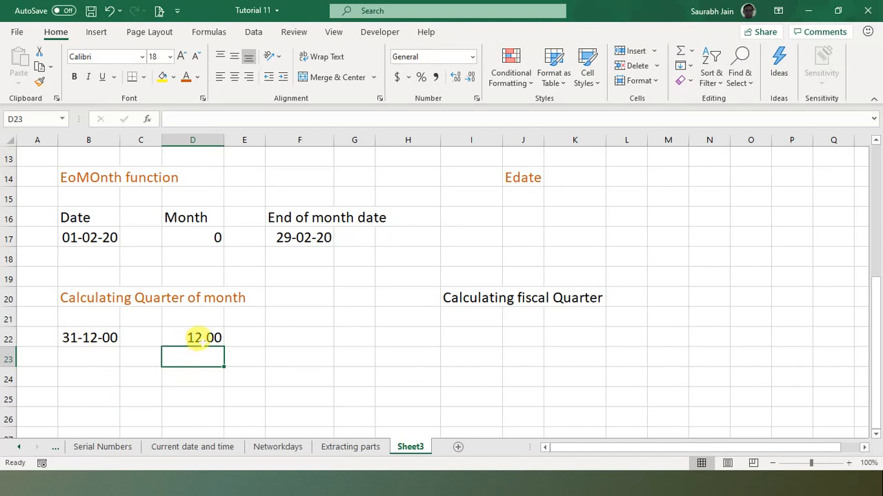
pyautogui.click(197, 337)
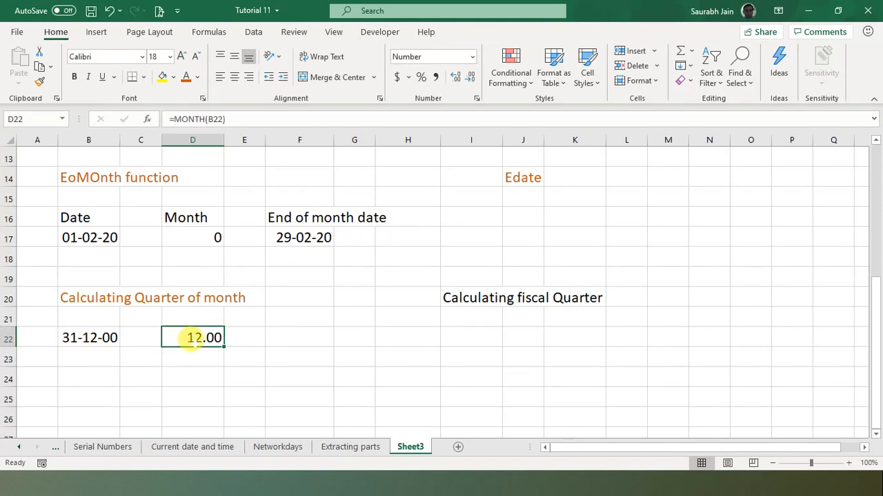
# - Edit B22's month to 2, producing the invalid date 31-2-2000
pyautogui.click(76, 337)
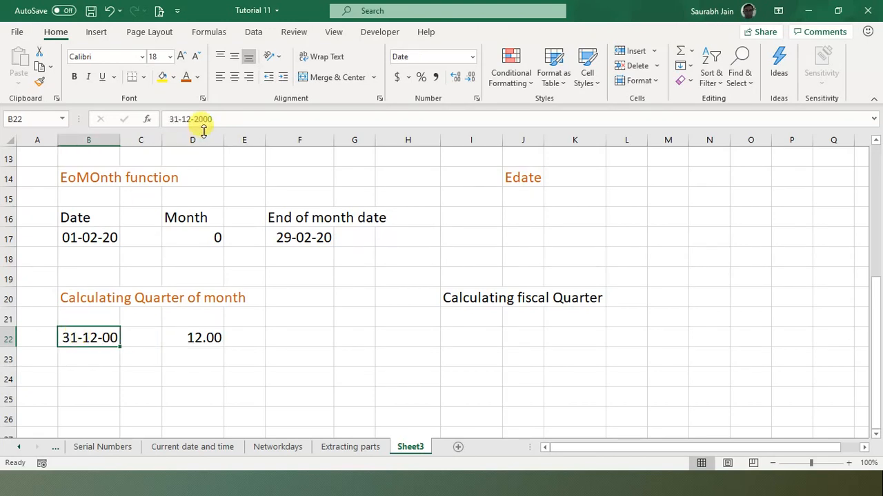
pyautogui.click(186, 119)
pyautogui.press('BackSpace')
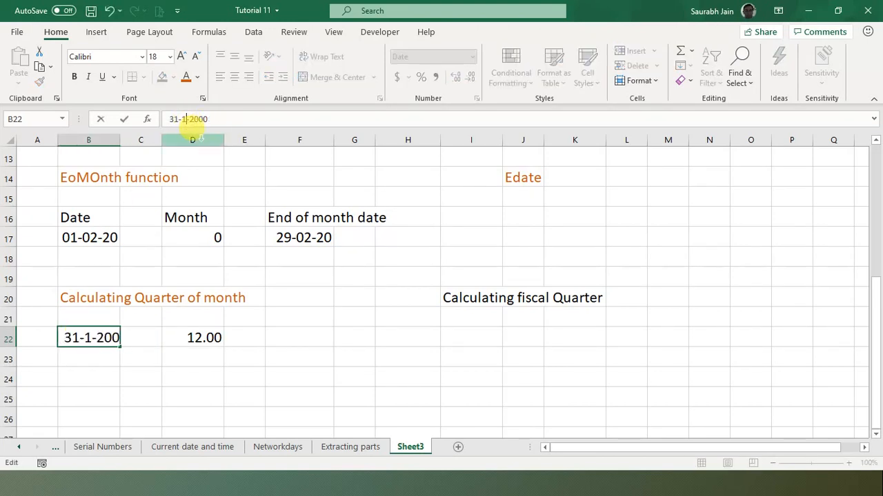
pyautogui.press('BackSpace')
pyautogui.write('2')
pyautogui.press('Return')
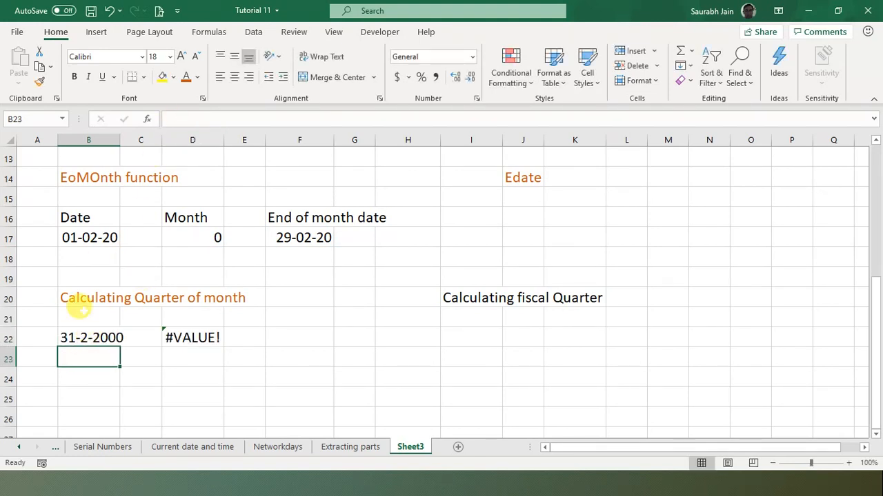
# - Correct B22's date to 31-03-00 so D22's MONTH result reads 3.00
pyautogui.click(75, 336)
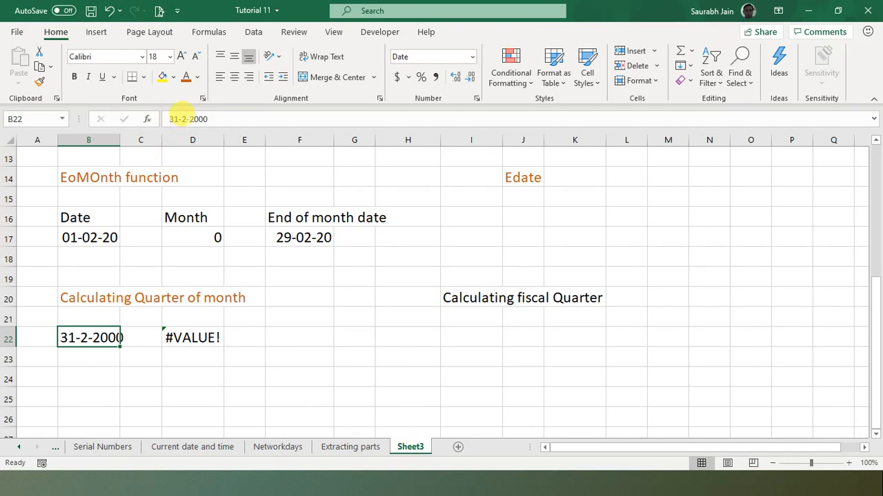
pyautogui.click(186, 119)
pyautogui.press('BackSpace')
pyautogui.write('3')
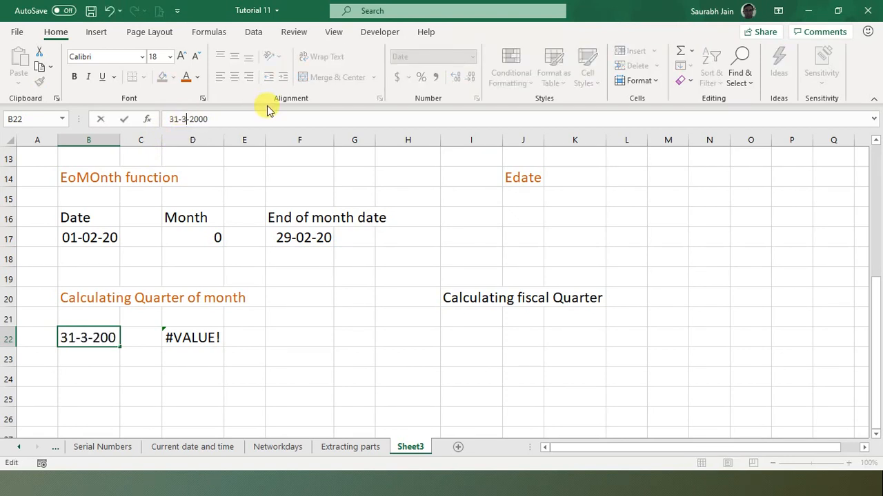
pyautogui.press('Return')
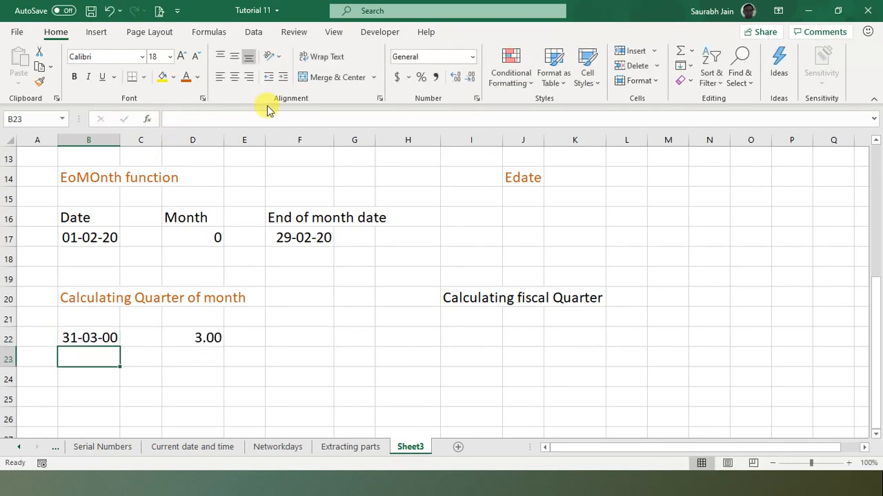
pyautogui.click(71, 329)
pyautogui.click(207, 337)
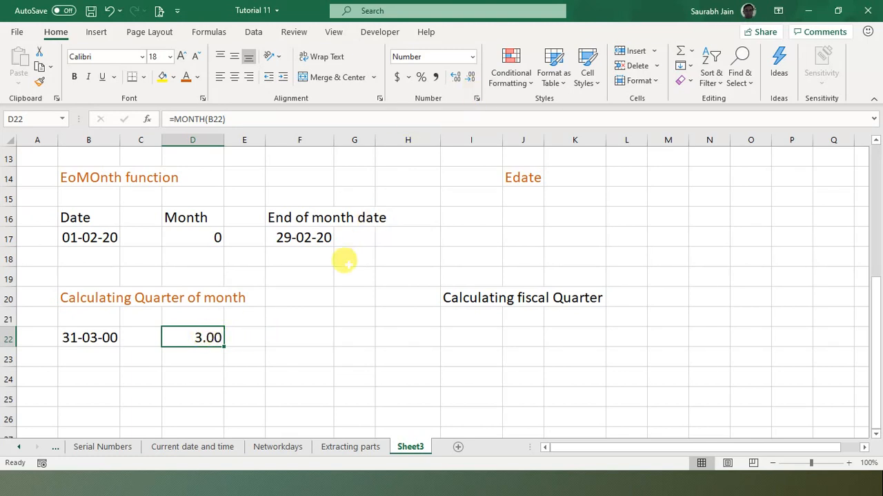
# - Enter =D22/4 in F22 and show its result with one decimal place (0.8)
pyautogui.click(269, 336)
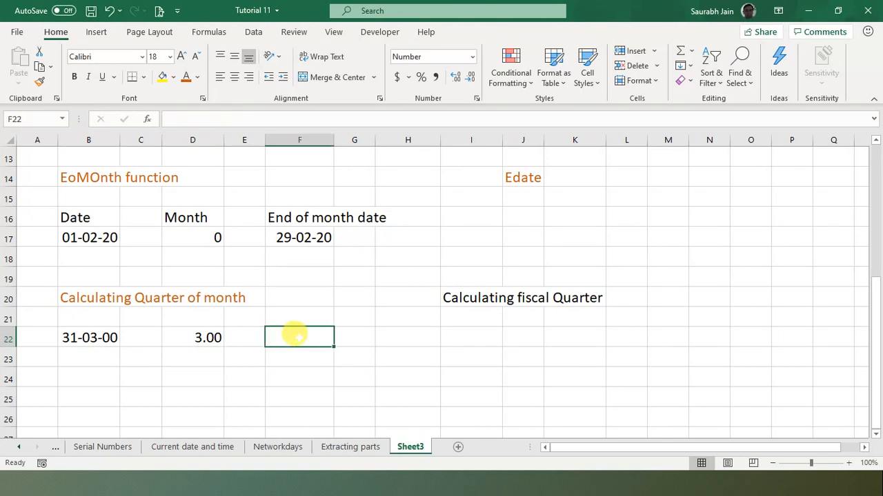
pyautogui.write('=')
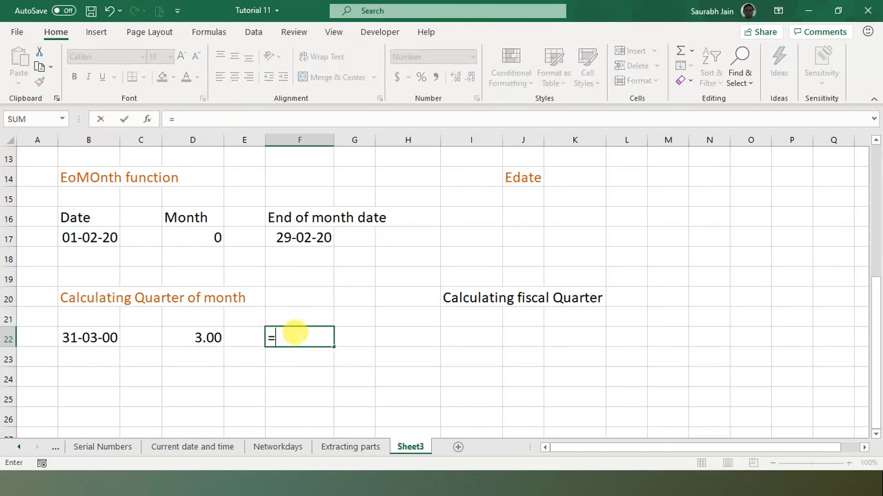
pyautogui.click(195, 338)
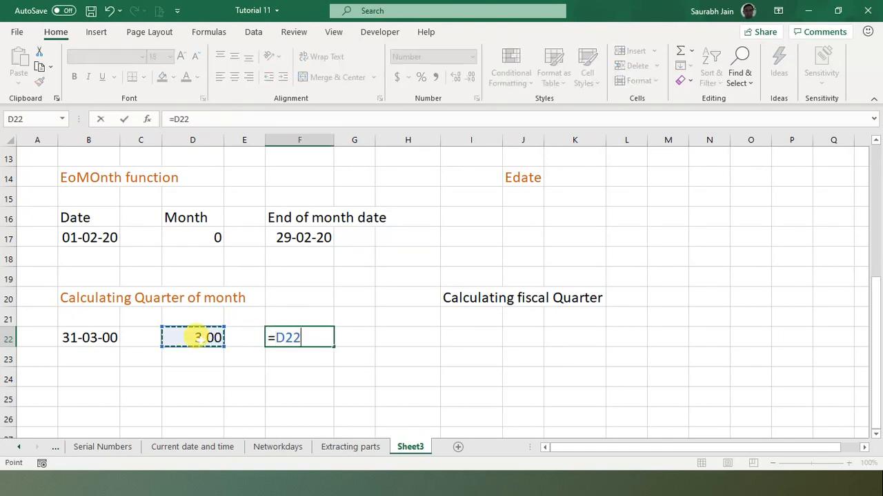
pyautogui.write('/4')
pyautogui.press('Return')
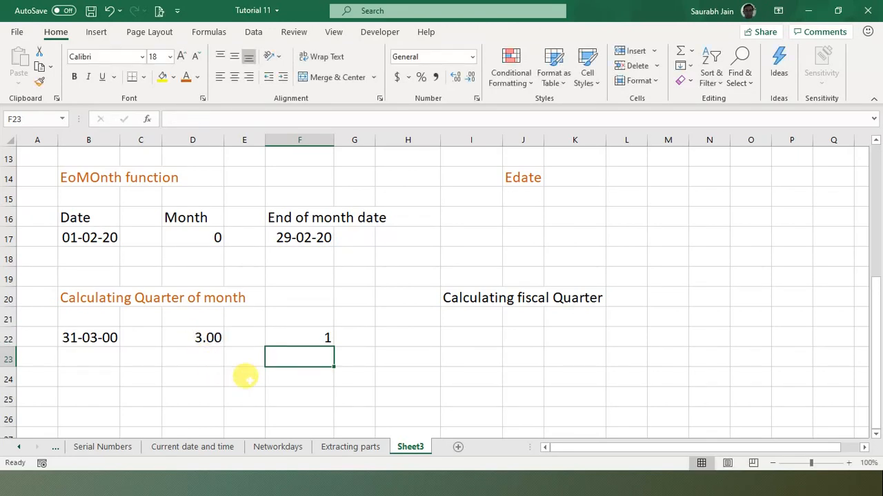
pyautogui.click(319, 335)
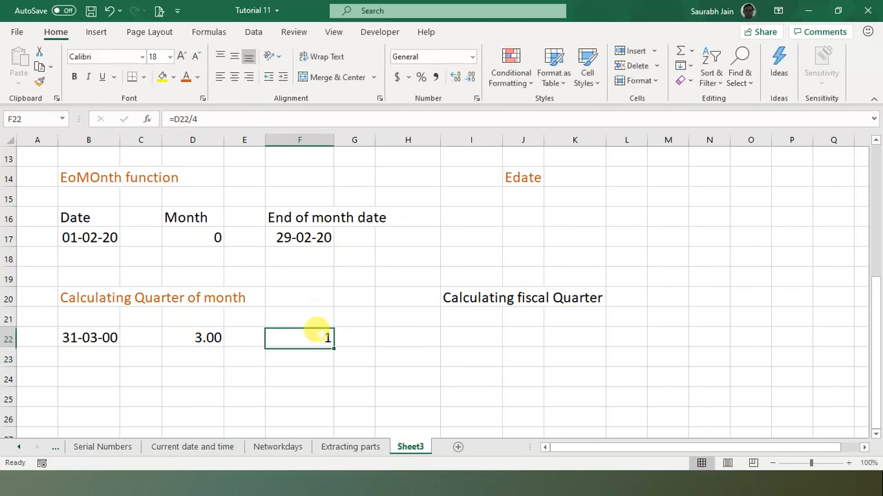
pyautogui.click(457, 78)
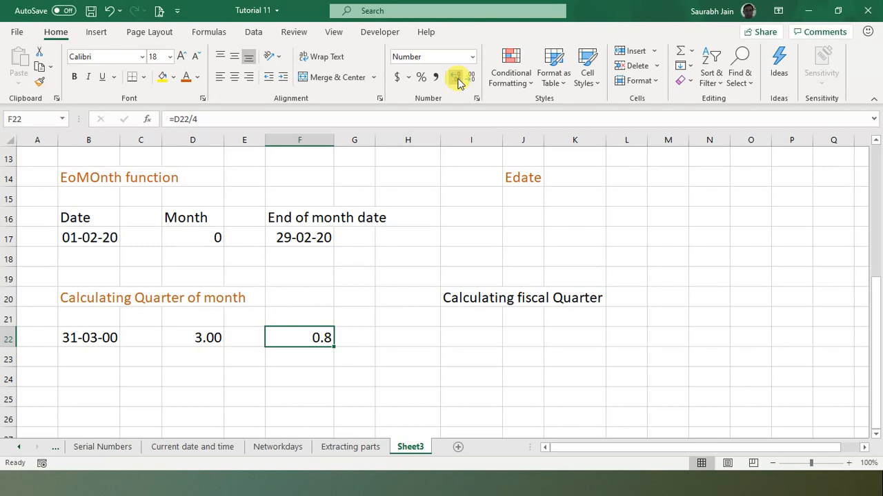
# - Enter =ROUNDUP(F22,0) in H22, adding the missing 0 digits argument after the warning
pyautogui.click(384, 335)
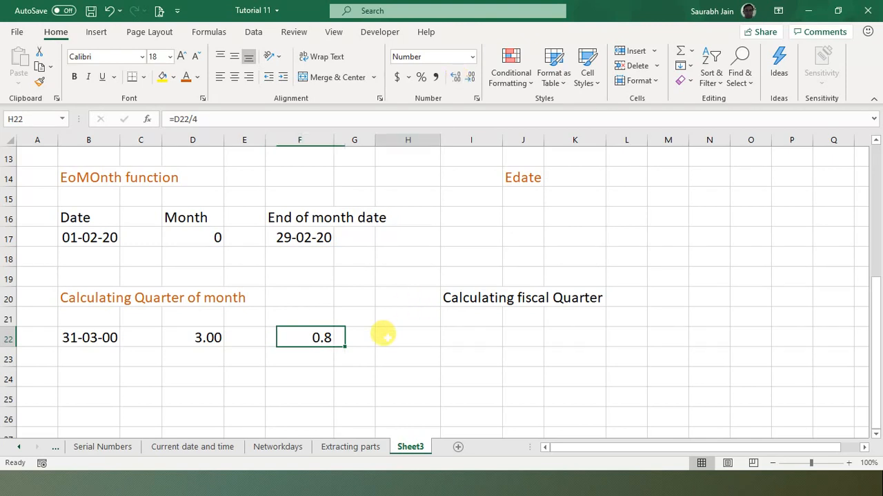
pyautogui.click(301, 336)
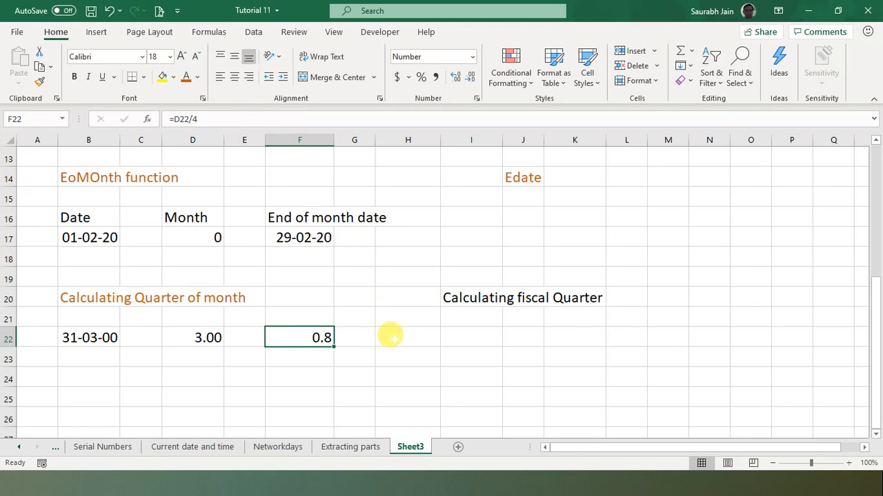
pyautogui.click(398, 336)
pyautogui.write('=r')
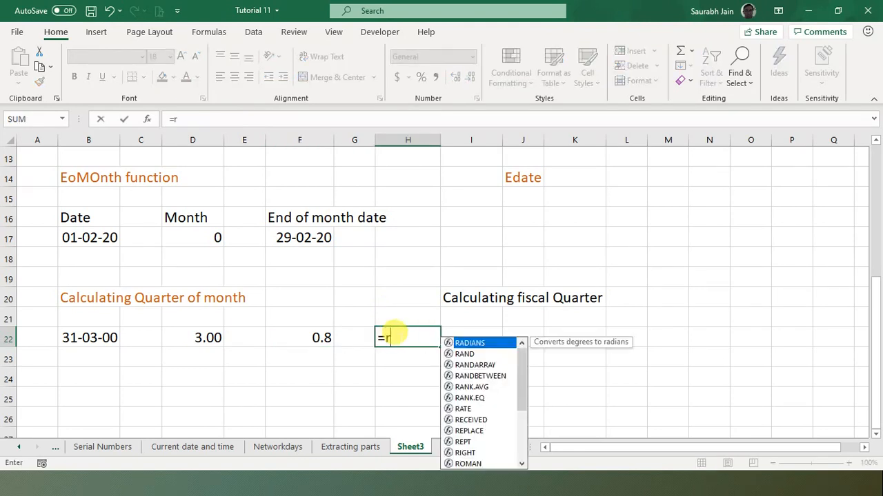
pyautogui.write('oundup(')
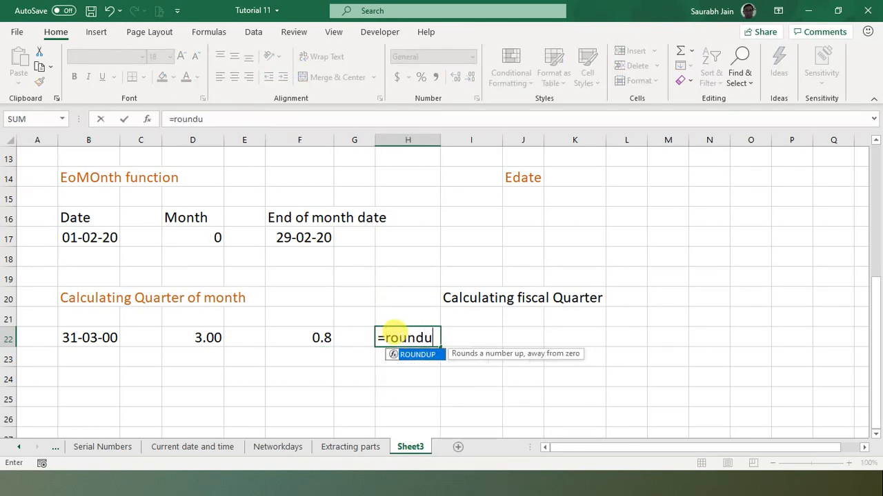
pyautogui.click(297, 335)
pyautogui.write(')')
pyautogui.press('Return')
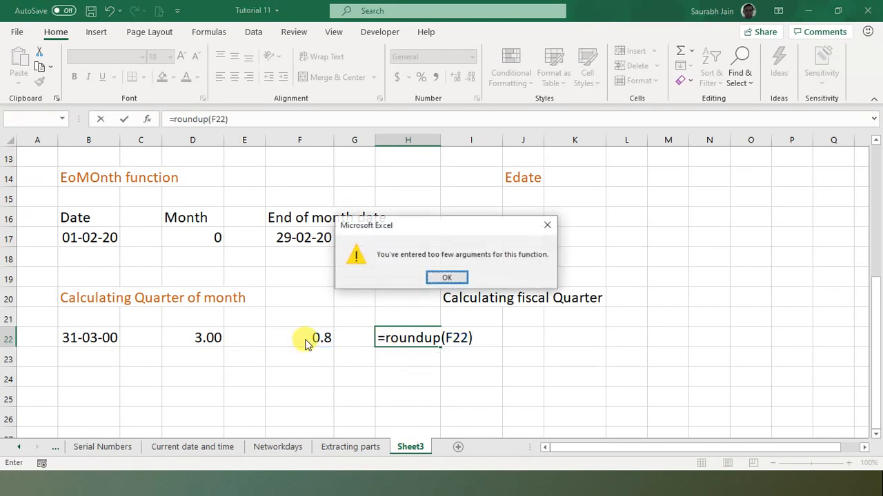
pyautogui.click(444, 278)
pyautogui.click(227, 116)
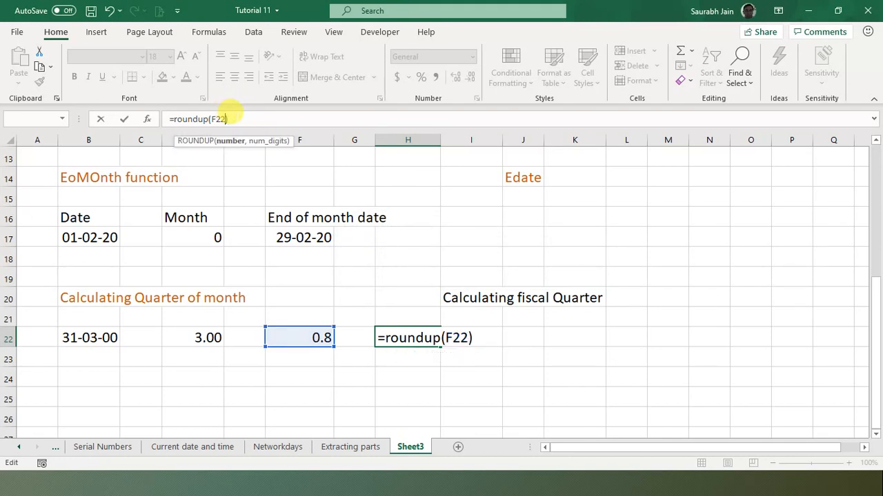
pyautogui.write(',0')
pyautogui.press('Right')
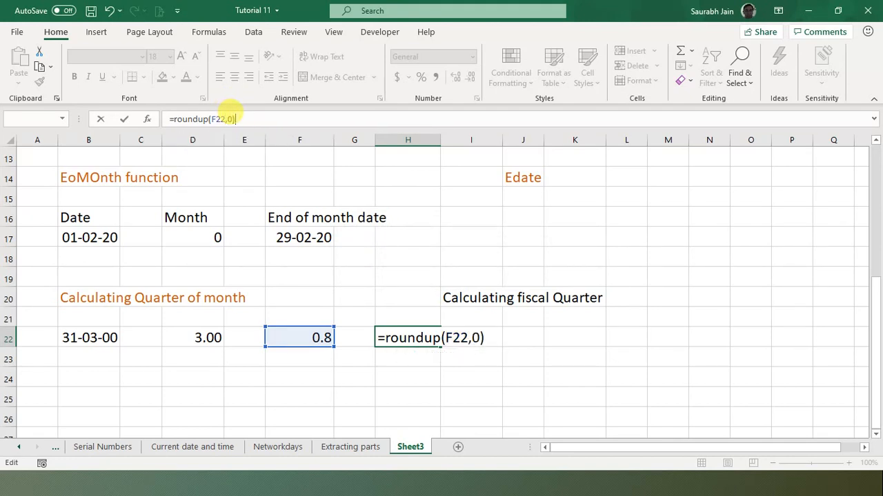
pyautogui.press('Return')
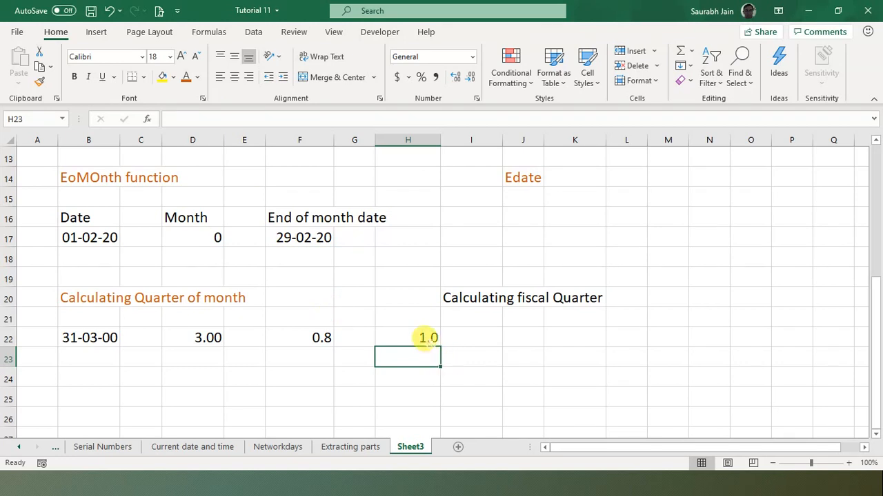
# - Adjust H22's decimal places so it displays the whole number 1
pyautogui.click(421, 337)
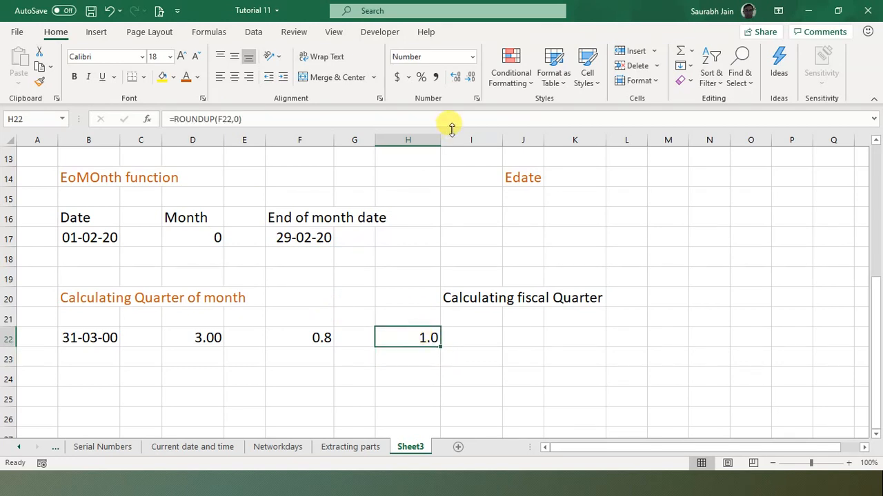
pyautogui.click(458, 78)
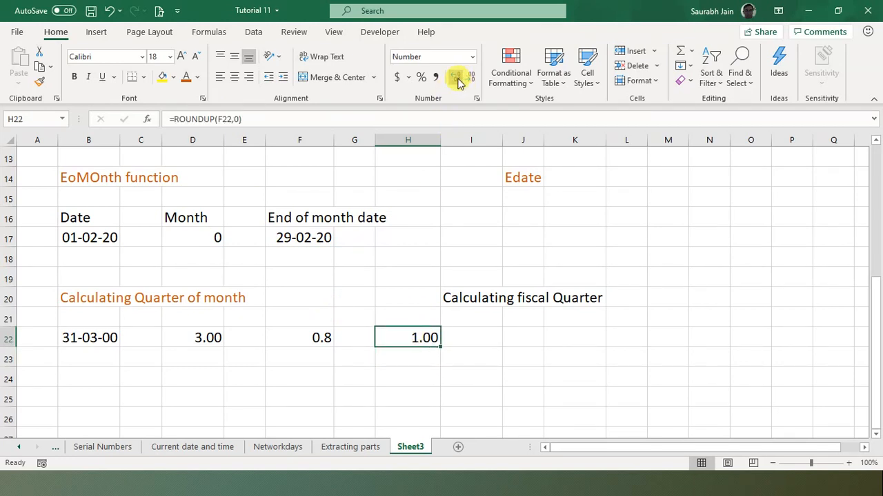
pyautogui.click(458, 78)
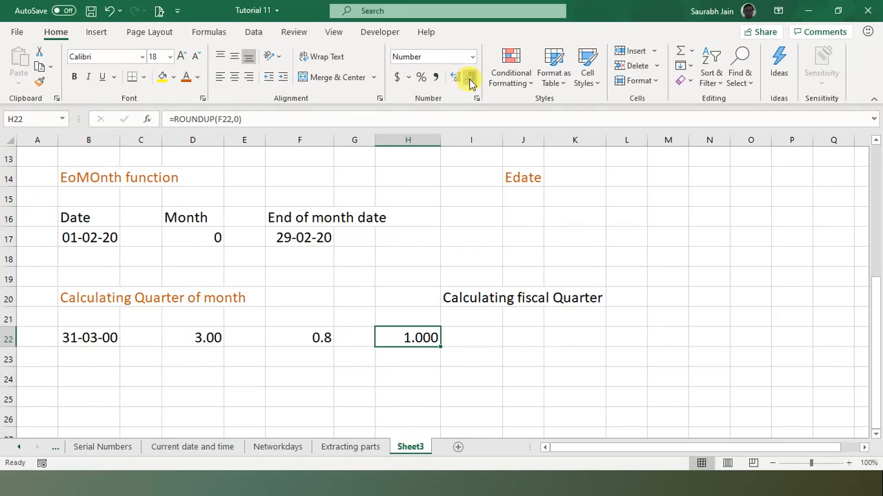
pyautogui.click(469, 77)
pyautogui.click(469, 78)
pyautogui.click(469, 78)
pyautogui.click(177, 358)
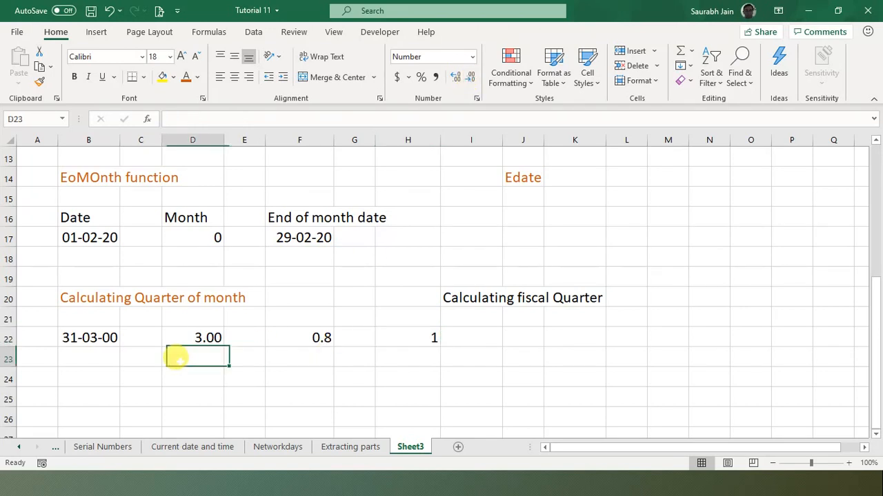
# - Change the date in B22 to 7-8-2020 and confirm H22 now shows quarter 2
pyautogui.click(92, 336)
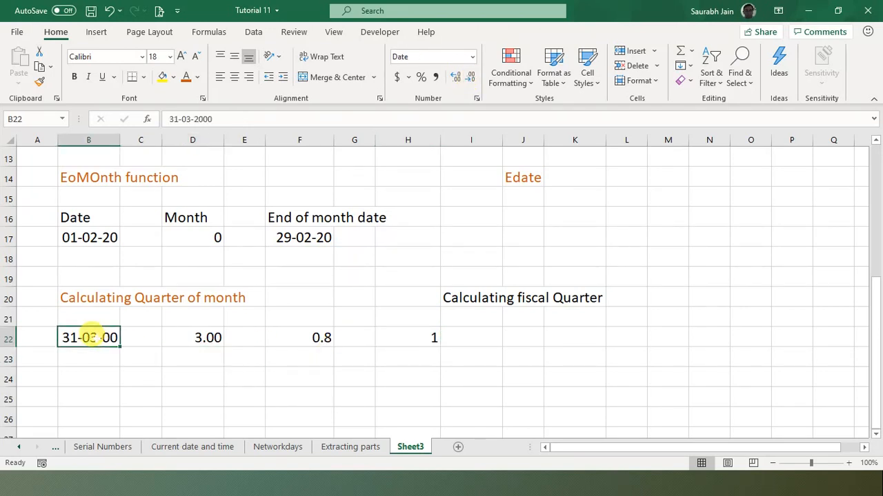
pyautogui.write('7-8-')
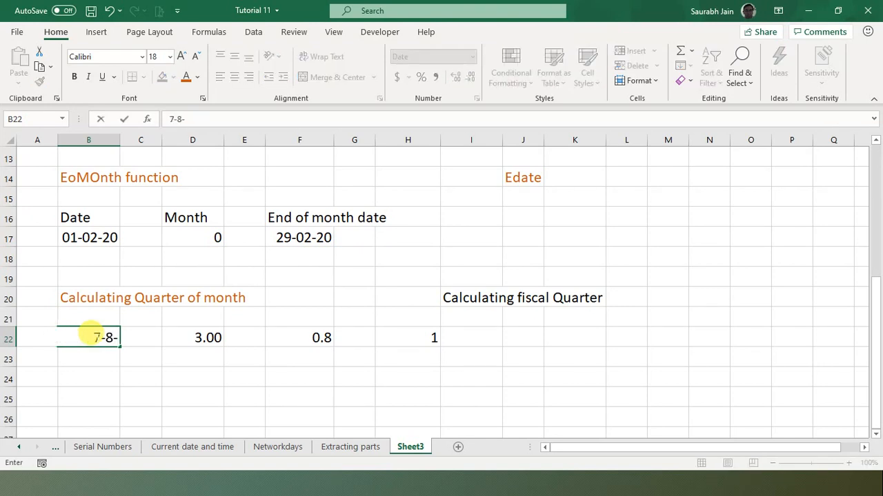
pyautogui.write('2020')
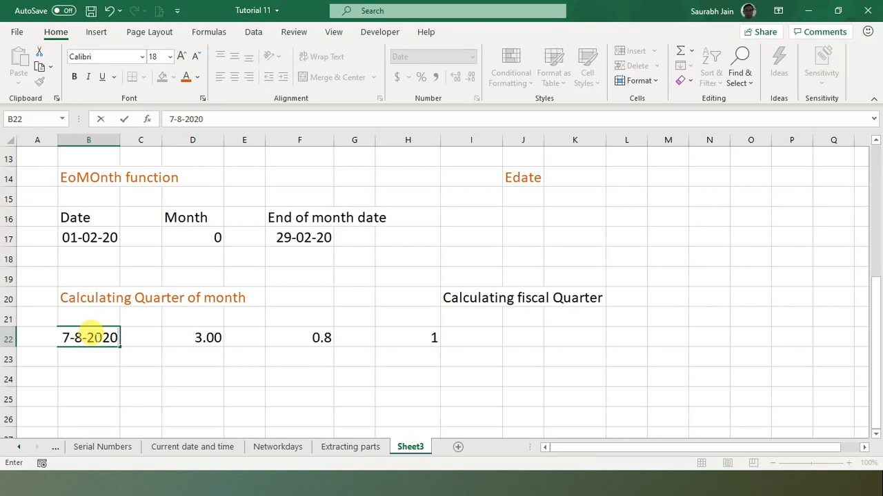
pyautogui.press('Return')
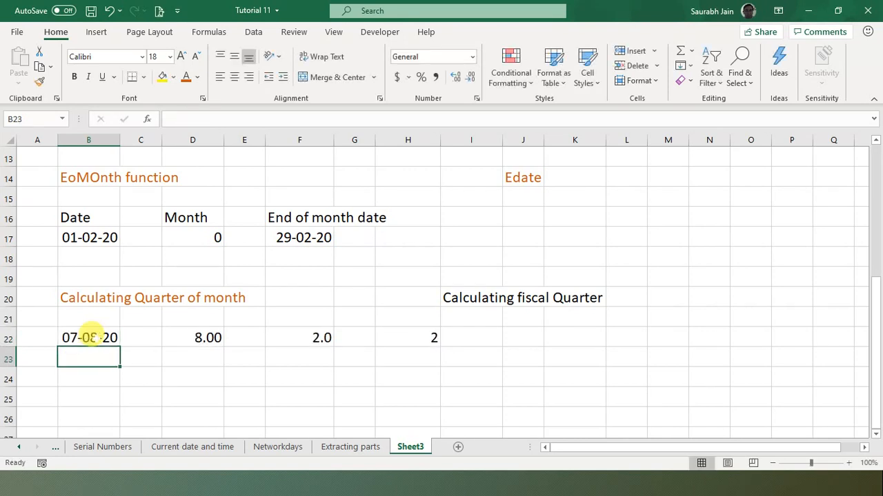
pyautogui.click(420, 339)
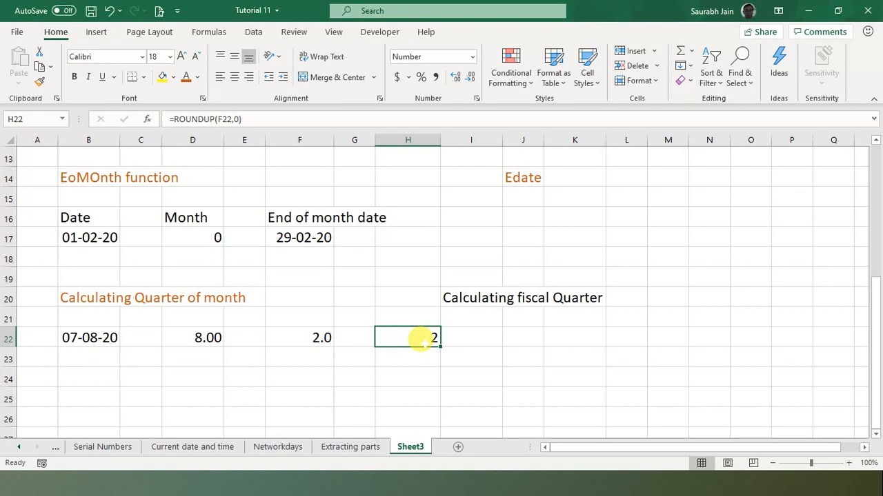
# - Move to cell M15 beside the Calculating fiscal Quarter heading to start a month list
pyautogui.click(459, 298)
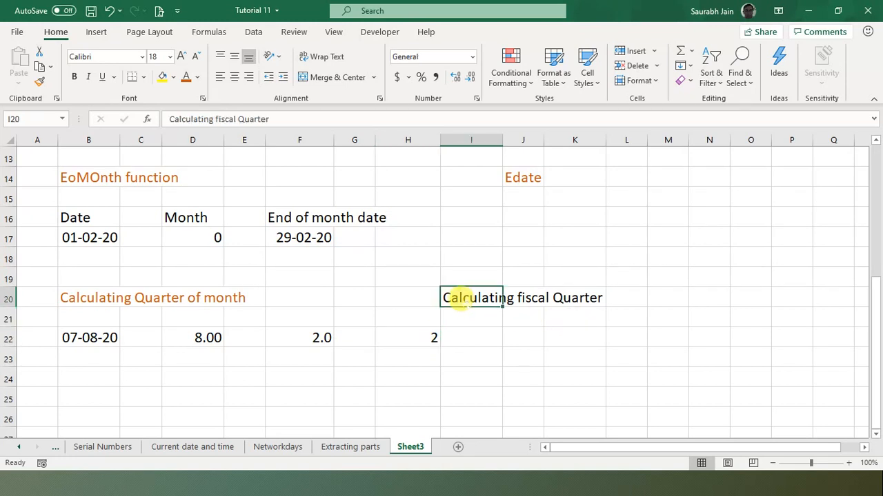
pyautogui.click(466, 336)
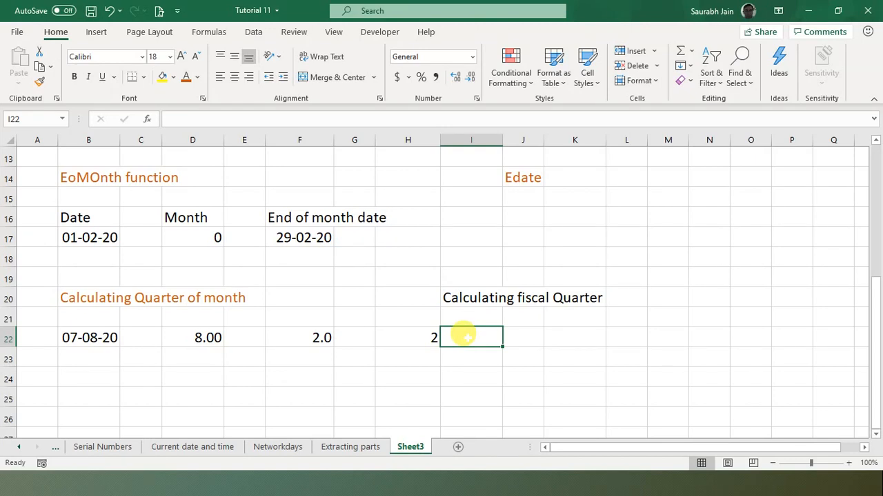
pyautogui.press('Up')
pyautogui.press('Down')
pyautogui.press('Up')
pyautogui.press('Right')
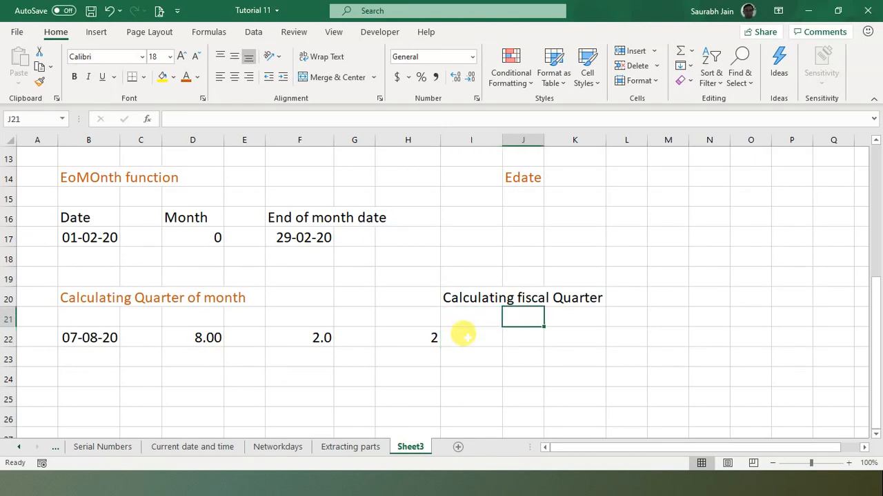
pyautogui.press('Right')
pyautogui.press('Right')
pyautogui.press('Up')
pyautogui.press('Up')
pyautogui.press('Up')
pyautogui.press('Up')
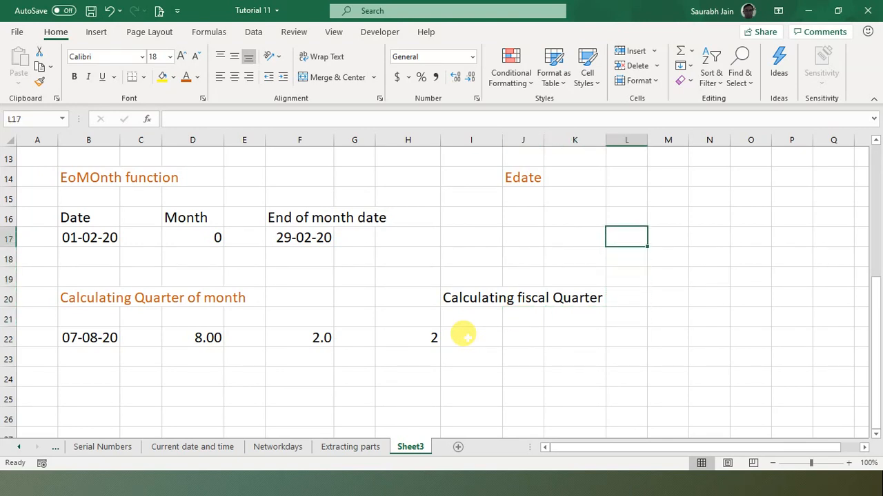
pyautogui.press('Up')
pyautogui.press('Up')
pyautogui.press('Right')
# - Type Jan, Feb and march into M15 through M17
pyautogui.write('Jan')
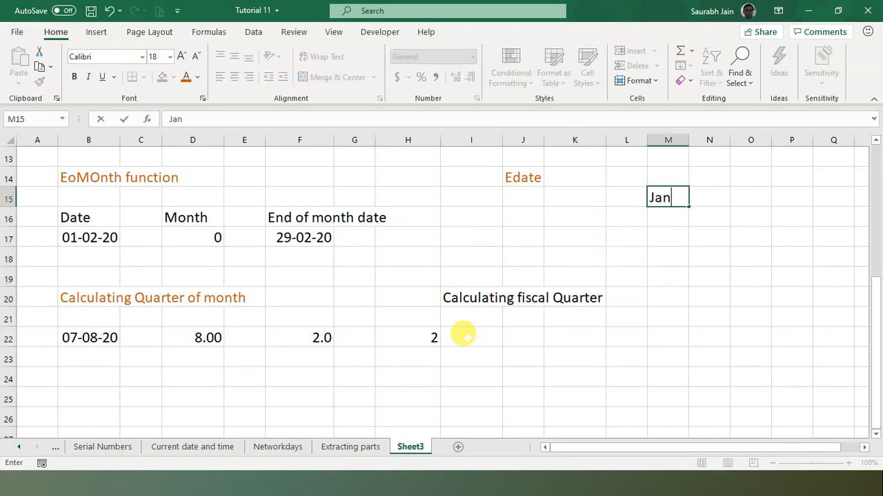
pyautogui.press('Return')
pyautogui.write('Feb')
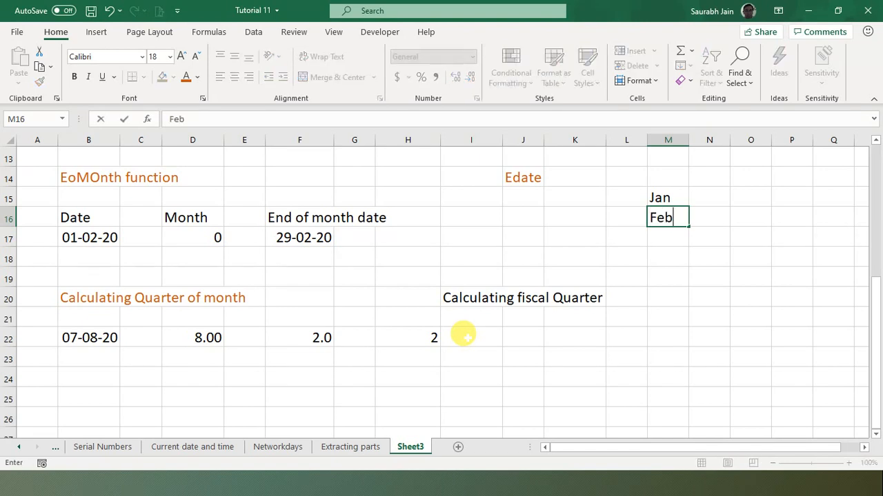
pyautogui.press('Return')
pyautogui.write('march')
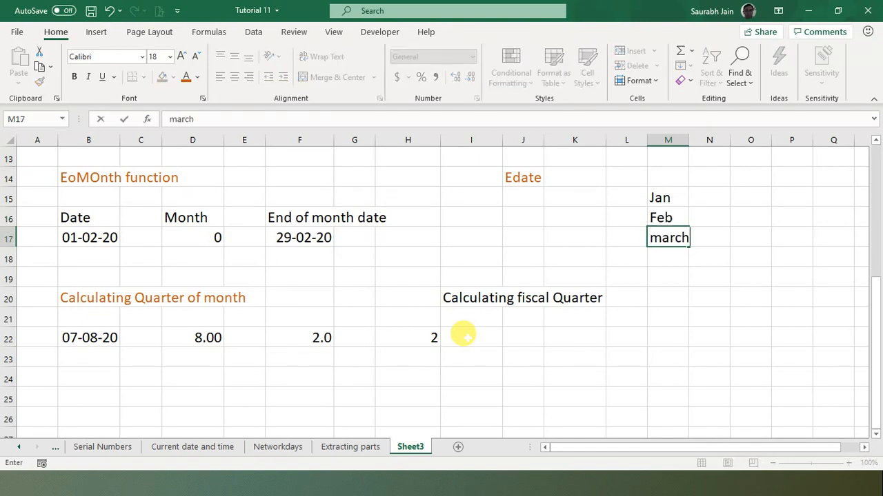
pyautogui.press('Return')
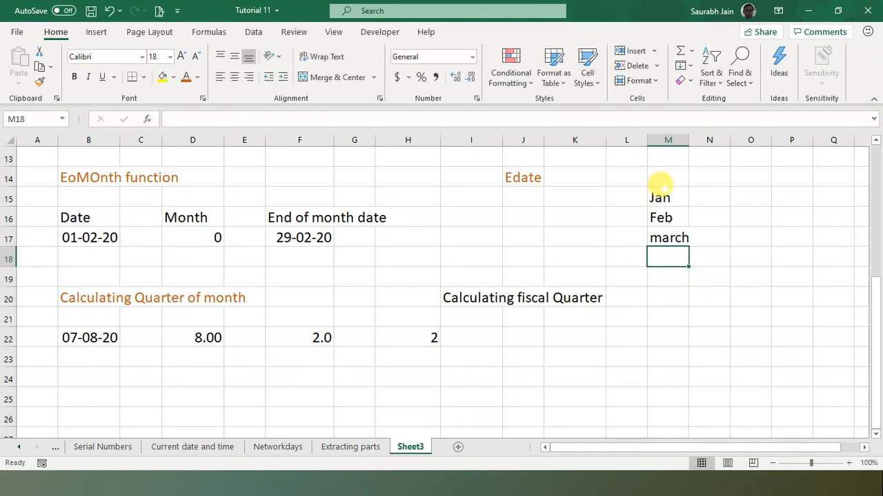
# - Delete the messy month entries below Apr, leaving Jan through Apr in M15:M19
pyautogui.rightClick(659, 197)
pyautogui.click(590, 232)
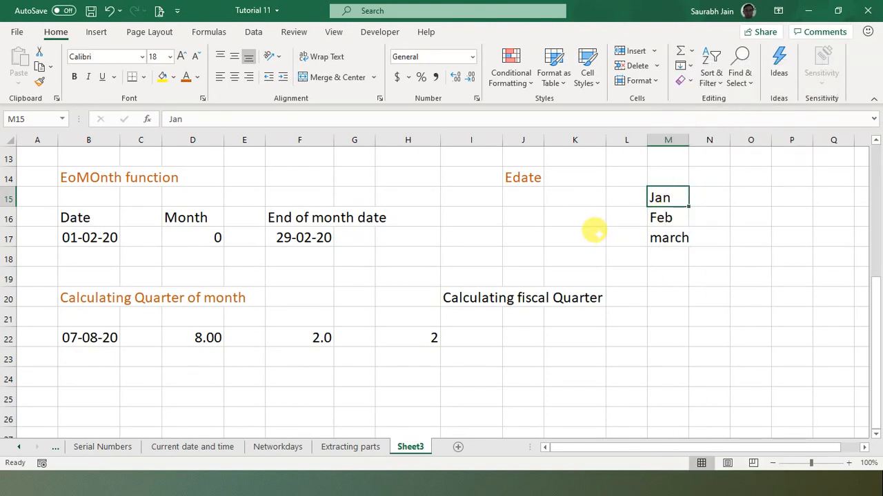
pyautogui.click(717, 197)
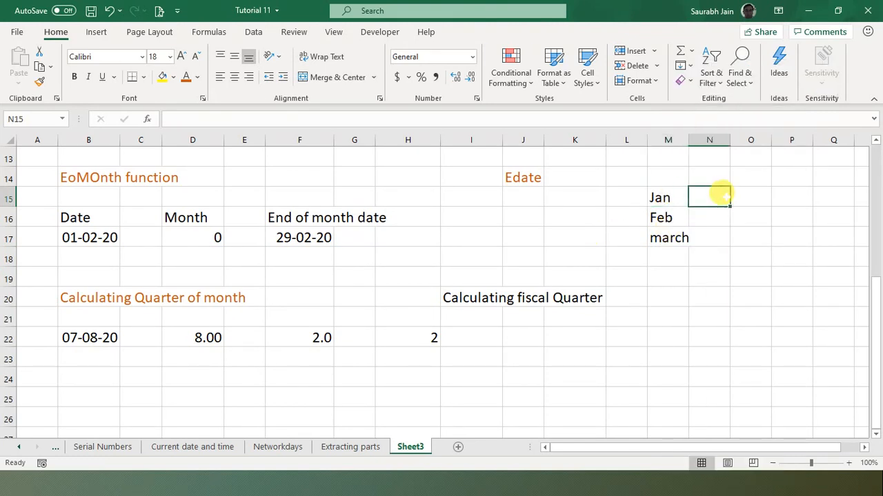
pyautogui.rightClick(658, 198)
pyautogui.click(578, 207)
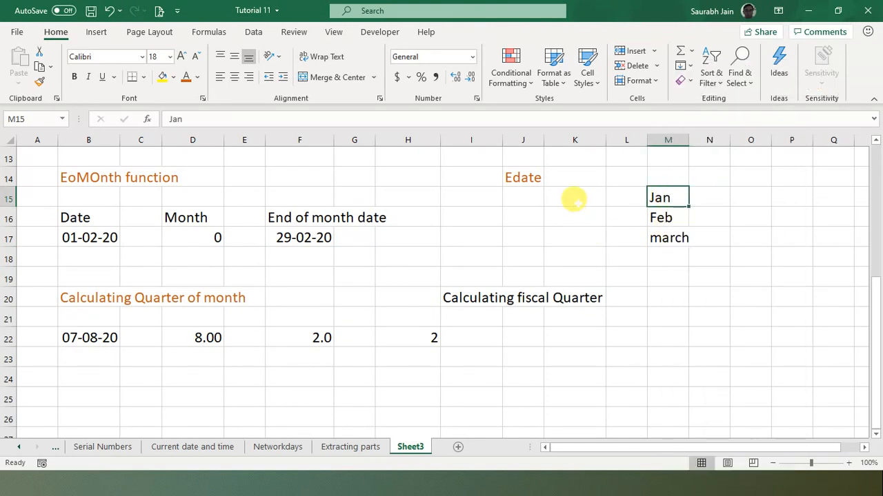
pyautogui.click(702, 210)
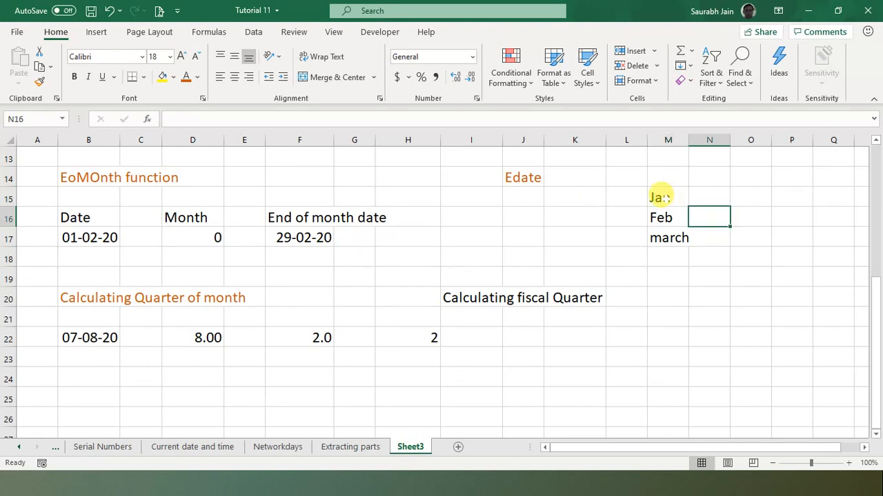
pyautogui.moveTo(659, 198); pyautogui.dragTo(683, 379)
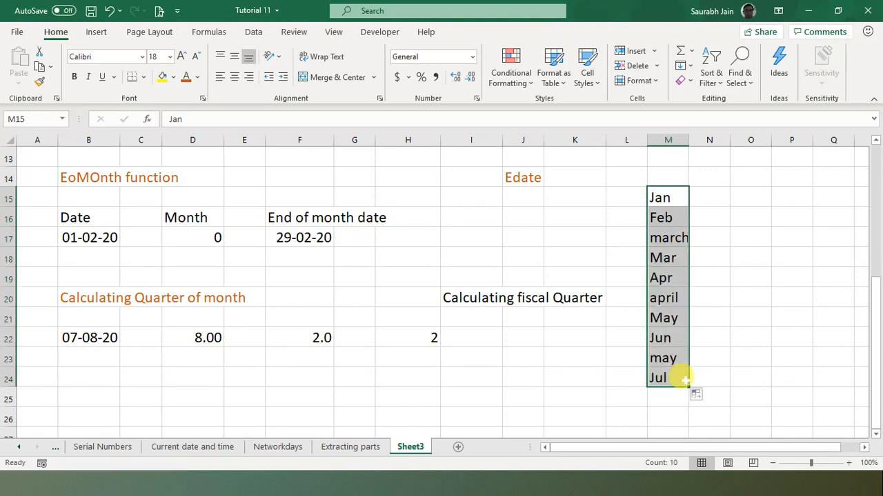
pyautogui.click(704, 354)
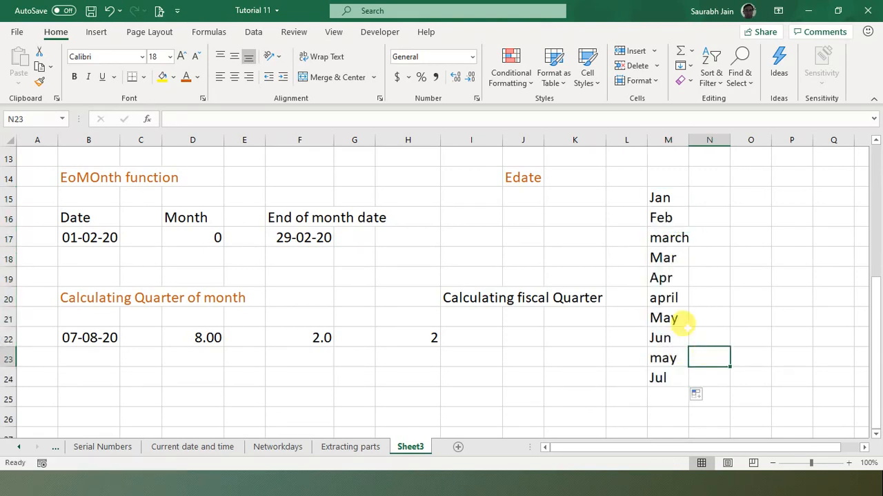
pyautogui.moveTo(660, 297); pyautogui.dragTo(665, 376)
pyautogui.press('Delete')
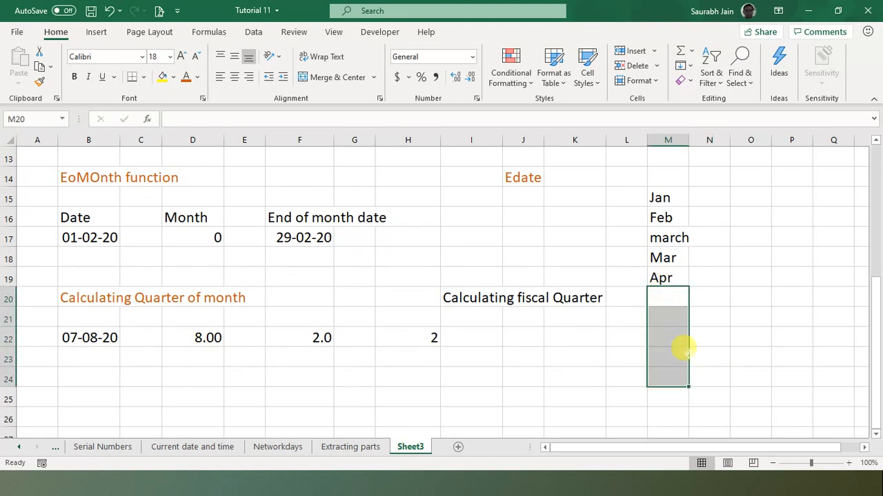
pyautogui.click(716, 198)
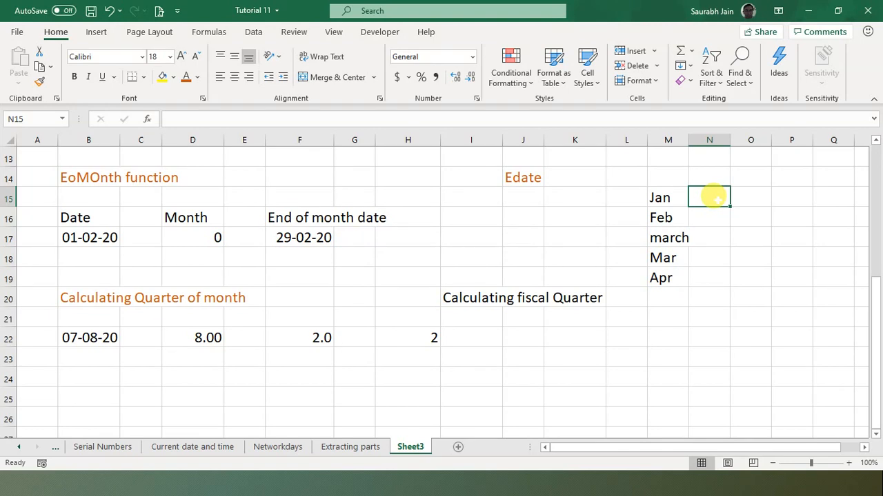
# - Add May, June, July and August below Apr in column M
pyautogui.doubleClick(716, 198)
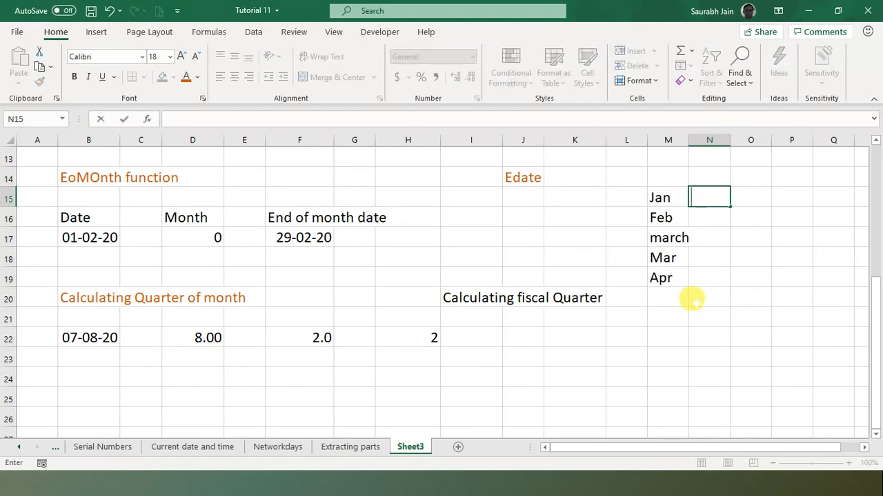
pyautogui.click(660, 297)
pyautogui.write('May')
pyautogui.press('Return')
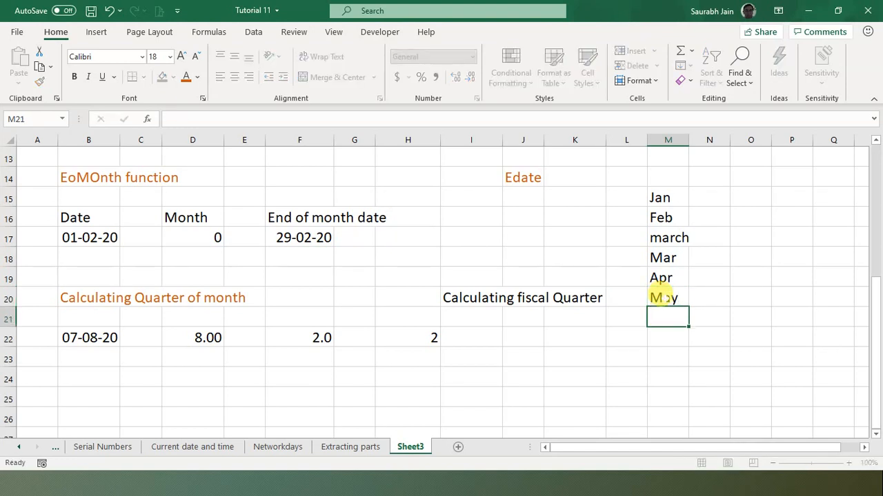
pyautogui.write('June')
pyautogui.press('Return')
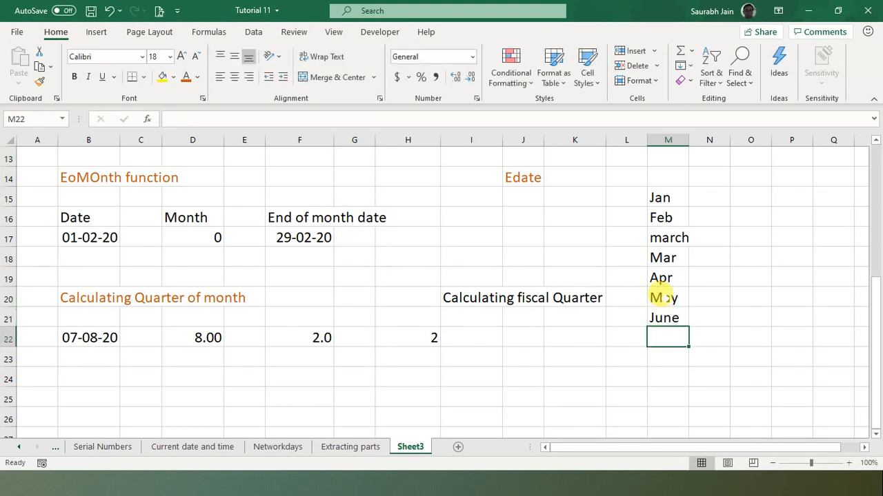
pyautogui.write('July')
pyautogui.press('Return')
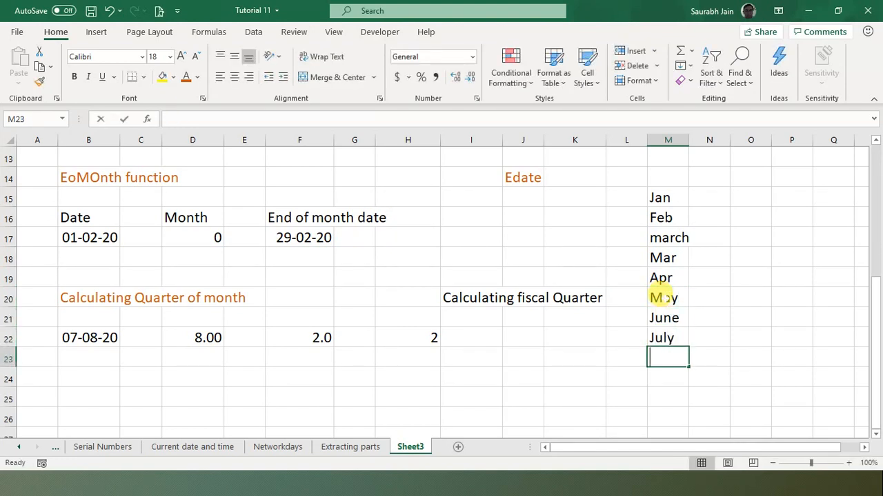
pyautogui.write('August')
pyautogui.press('Return')
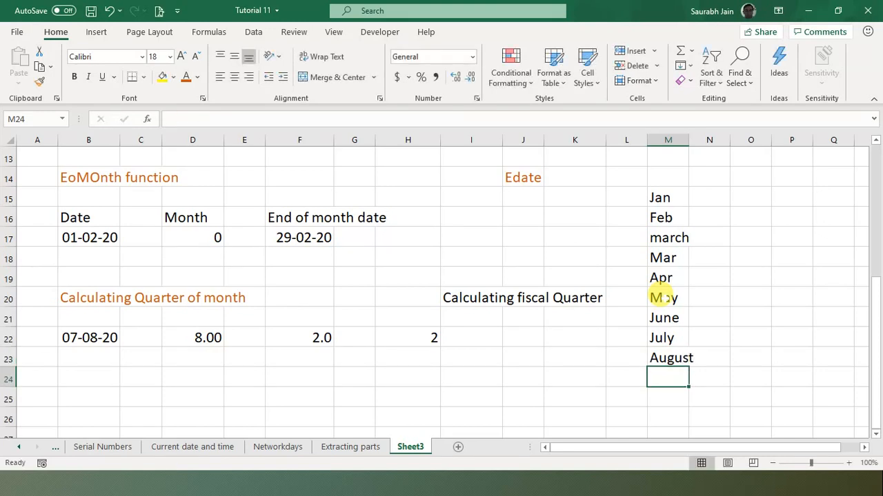
# - Enter fiscal quarter 1 beside Apr, May, June and 2 beside July, August and N24
pyautogui.click(702, 276)
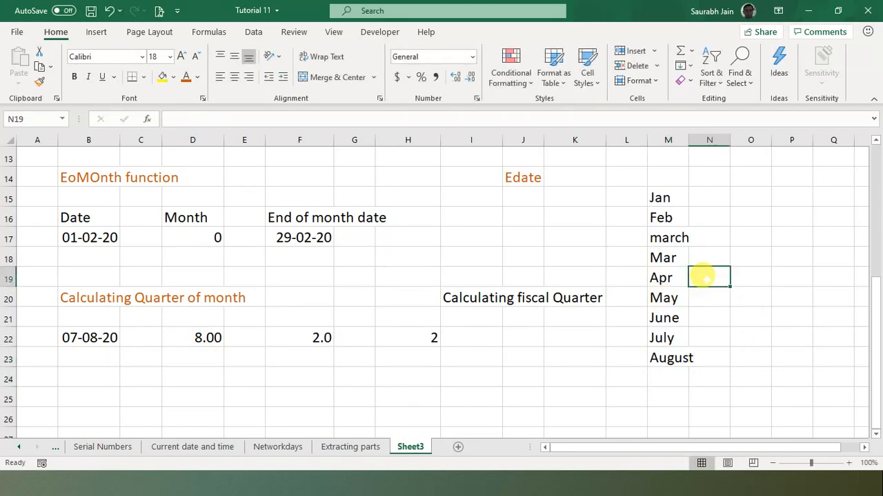
pyautogui.write('1')
pyautogui.press('Return')
pyautogui.write('1')
pyautogui.press('Return')
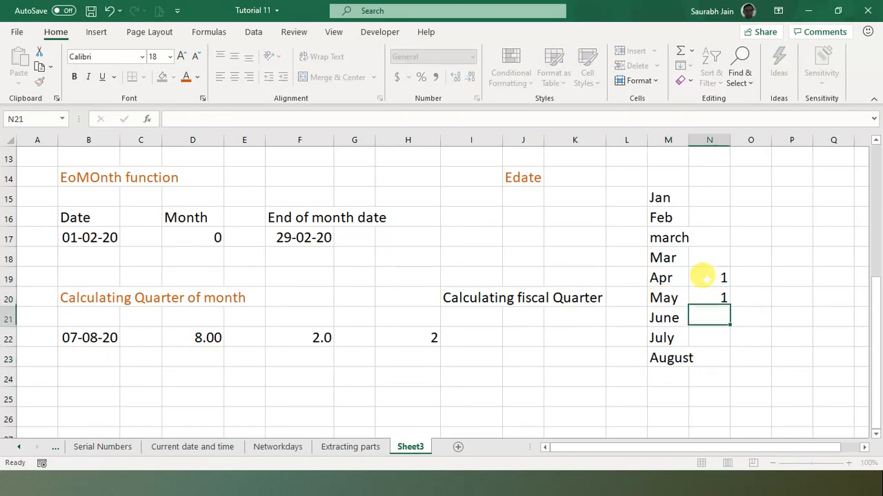
pyautogui.write('1')
pyautogui.press('Return')
pyautogui.write('2')
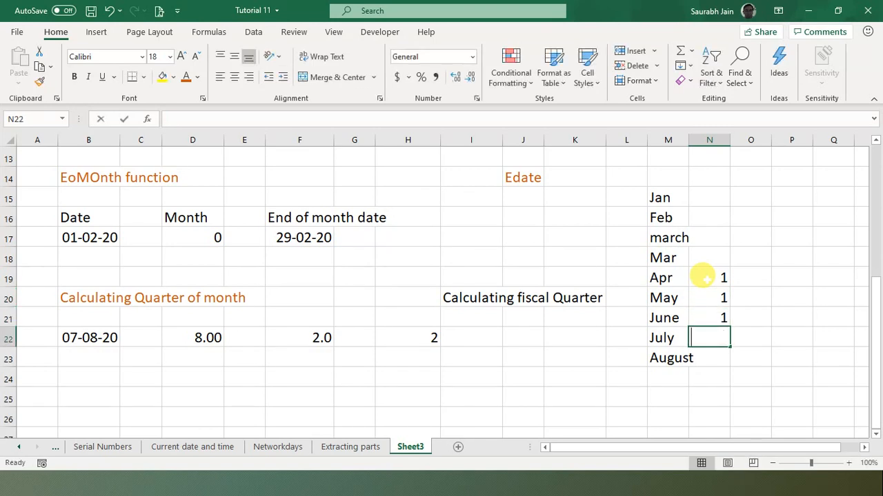
pyautogui.press('Return')
pyautogui.write('2')
pyautogui.press('Return')
pyautogui.write('2')
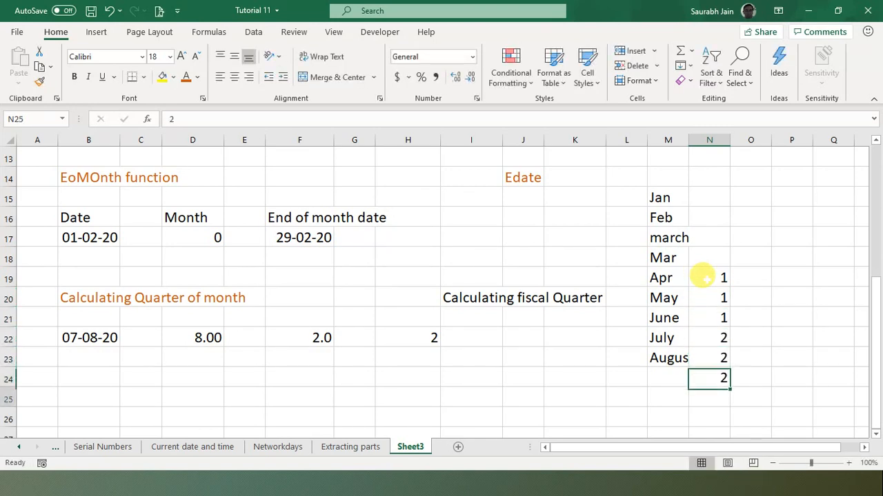
pyautogui.press('Return')
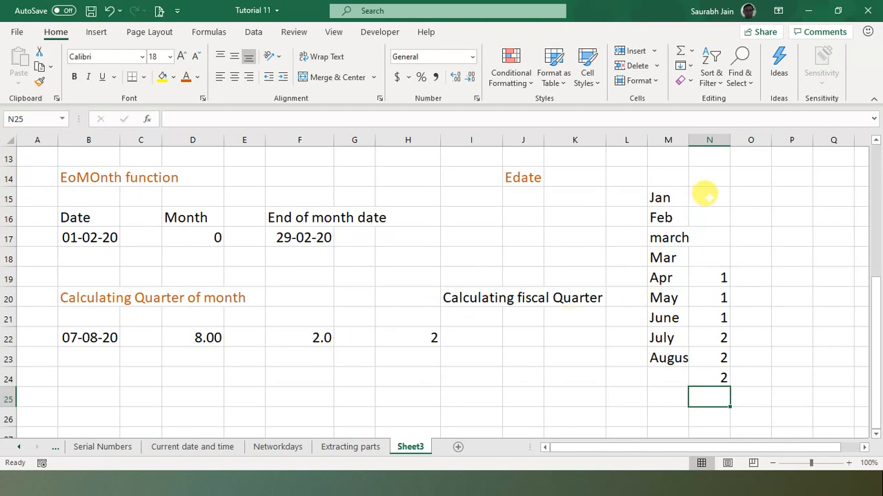
# - Enter fiscal quarter 4 beside Jan, Feb and march in N15:N17
pyautogui.click(757, 196)
pyautogui.click(750, 231)
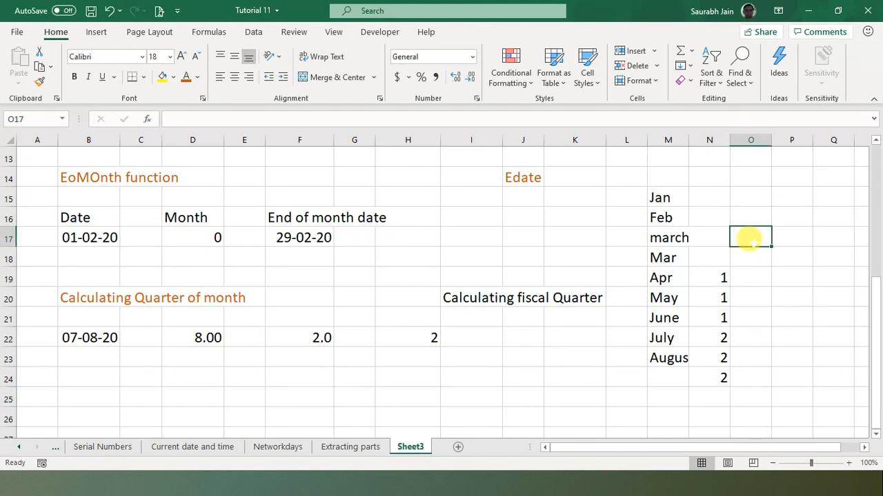
pyautogui.click(751, 260)
pyautogui.click(748, 272)
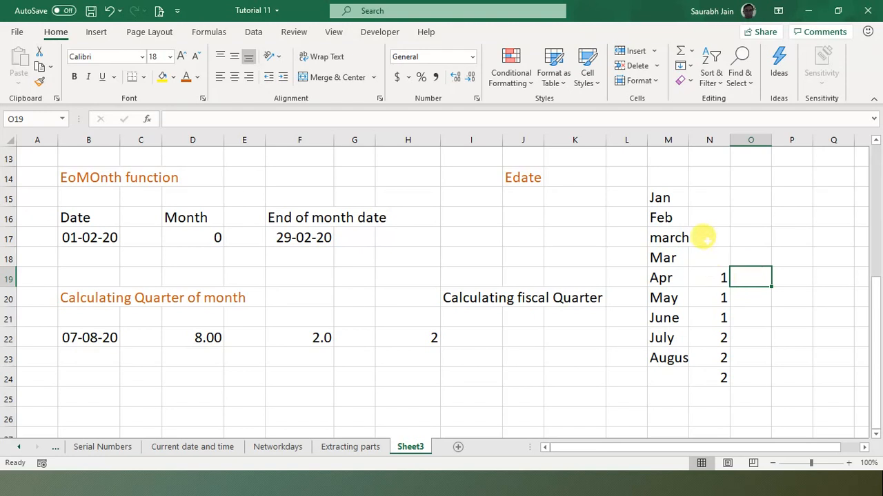
pyautogui.click(709, 198)
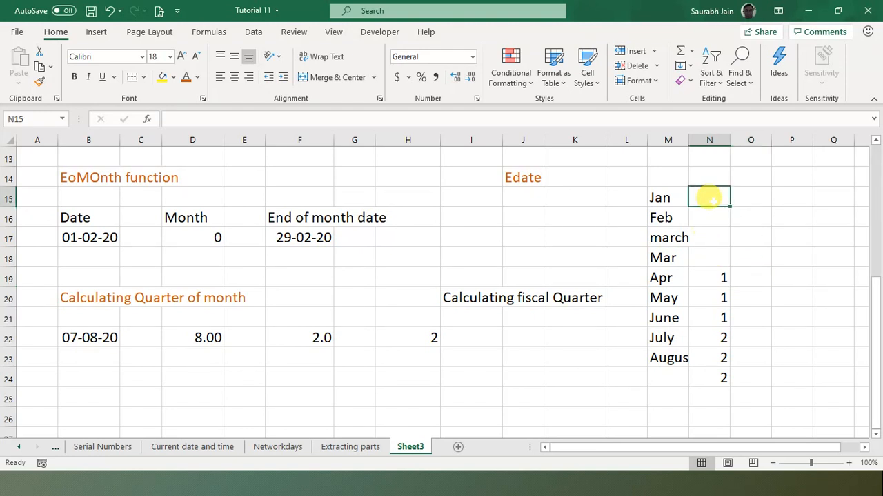
pyautogui.write('4')
pyautogui.press('Return')
pyautogui.write('4')
pyautogui.press('Return')
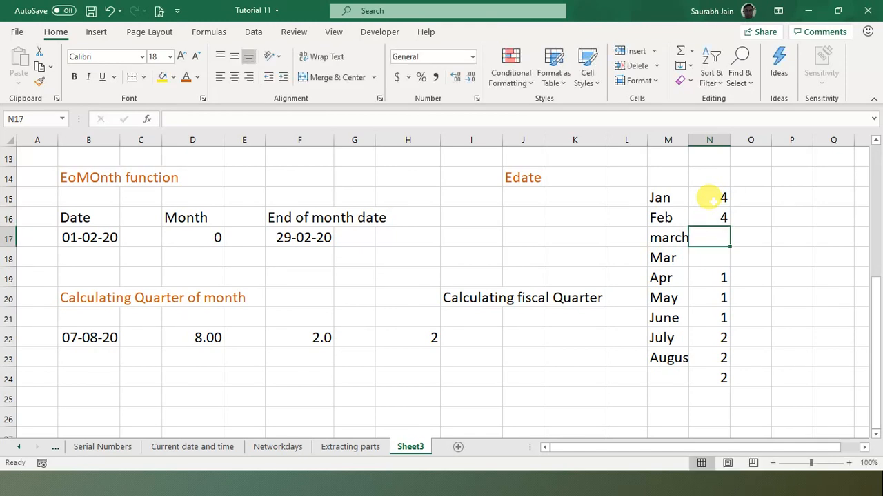
pyautogui.write('4')
pyautogui.press('Return')
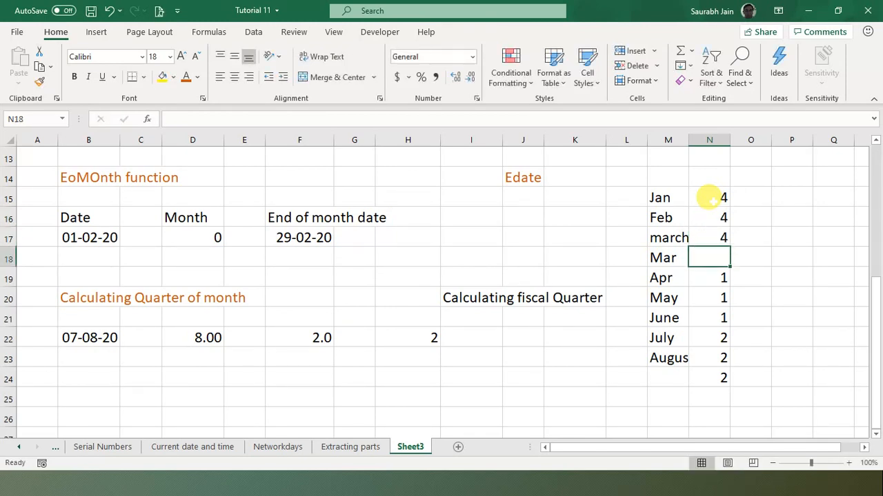
# - Delete the duplicate Mar, review quarters N15:N24, then advance to the Question for you slide
pyautogui.press('Left')
pyautogui.press('Delete')
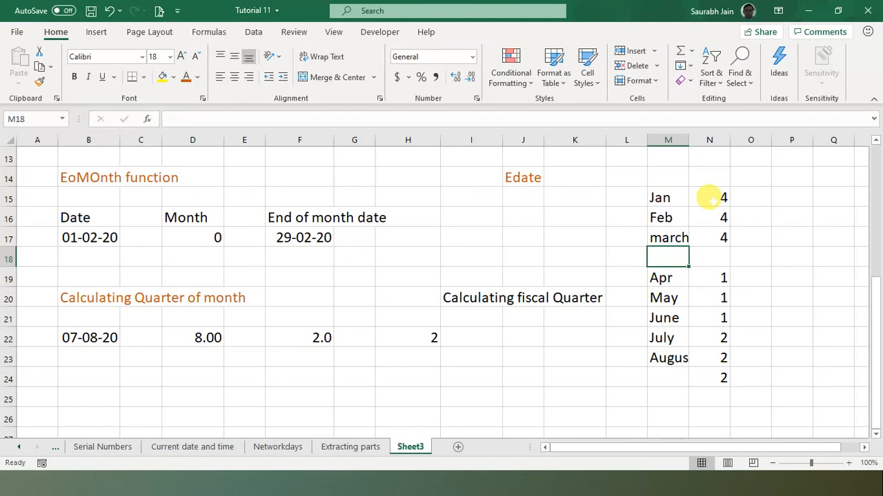
pyautogui.click(707, 255)
pyautogui.click(710, 276)
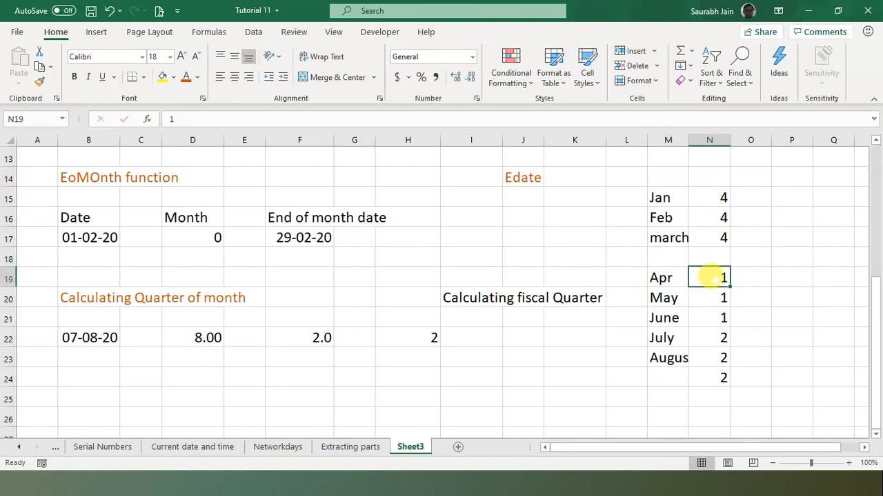
pyautogui.click(710, 196)
pyautogui.moveTo(710, 197); pyautogui.dragTo(717, 378)
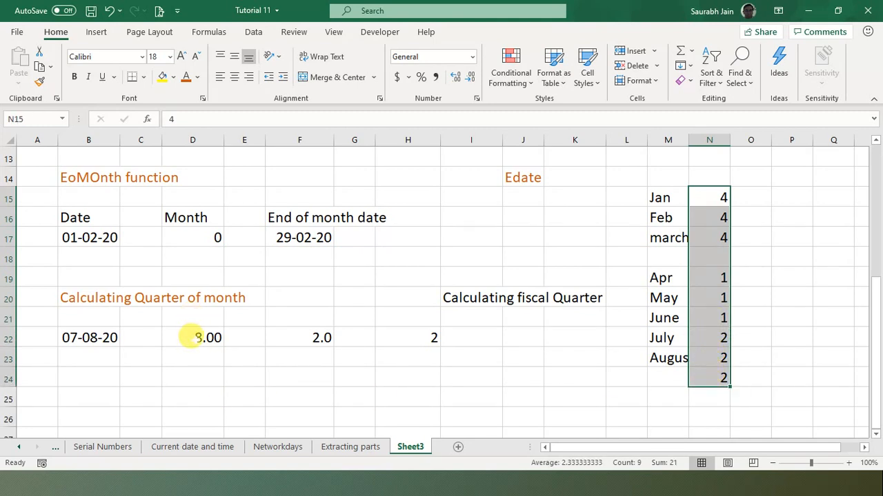
pyautogui.click(192, 337)
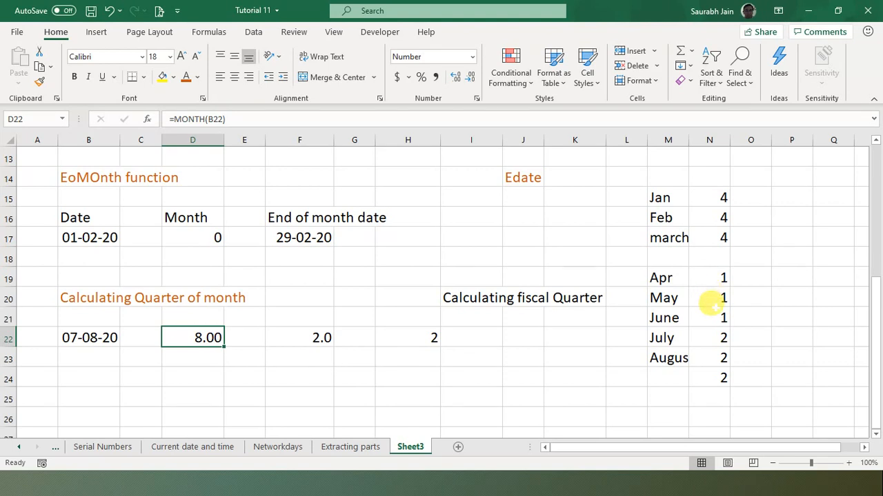
pyautogui.click(710, 355)
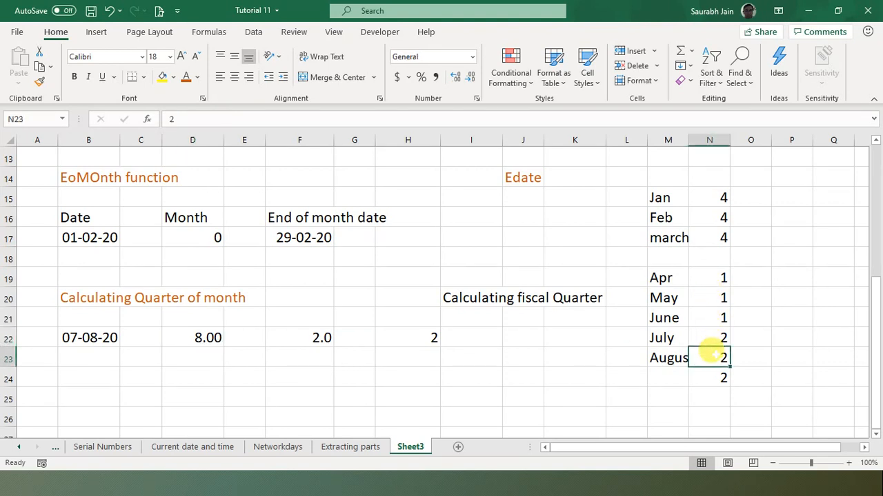
pyautogui.click(633, 354)
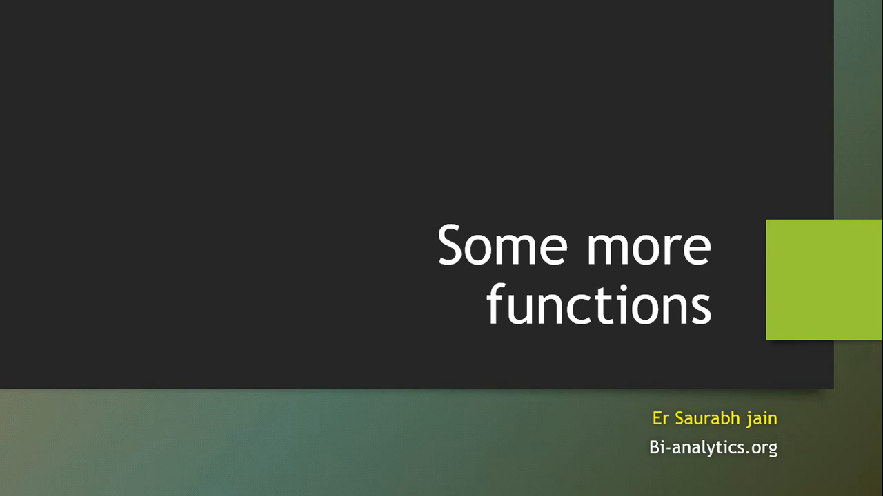
pyautogui.press('Right')
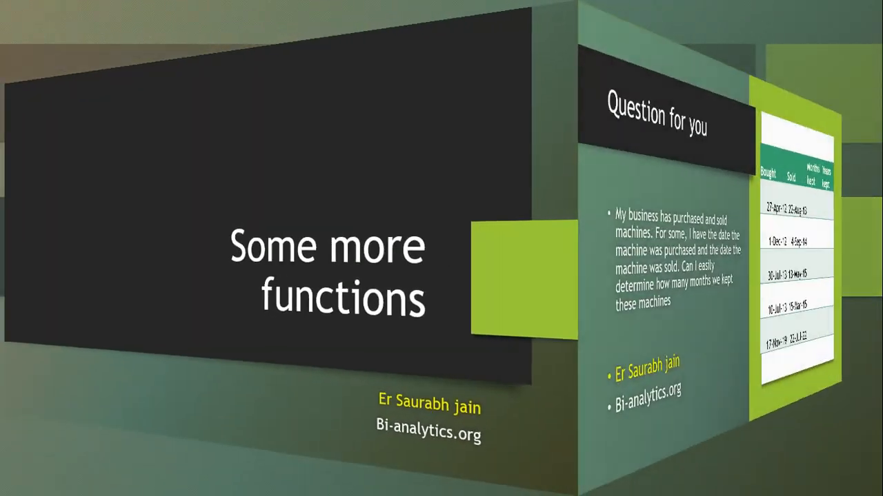